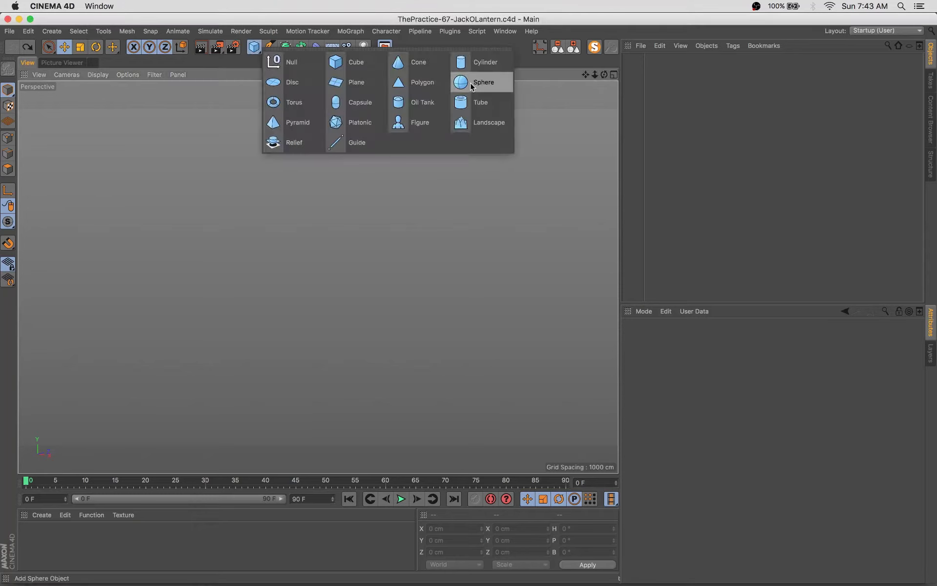
Add a sphere with about 142 cm radius, with mesh lines shown over the shading
drag(253, 44, 483, 81)
click(98, 74)
click(117, 103)
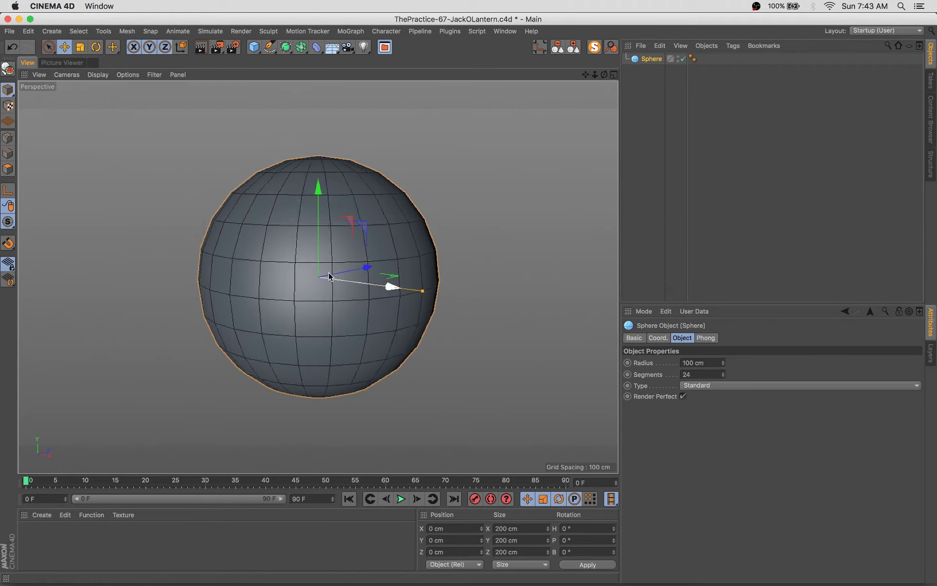
drag(419, 289, 468, 307)
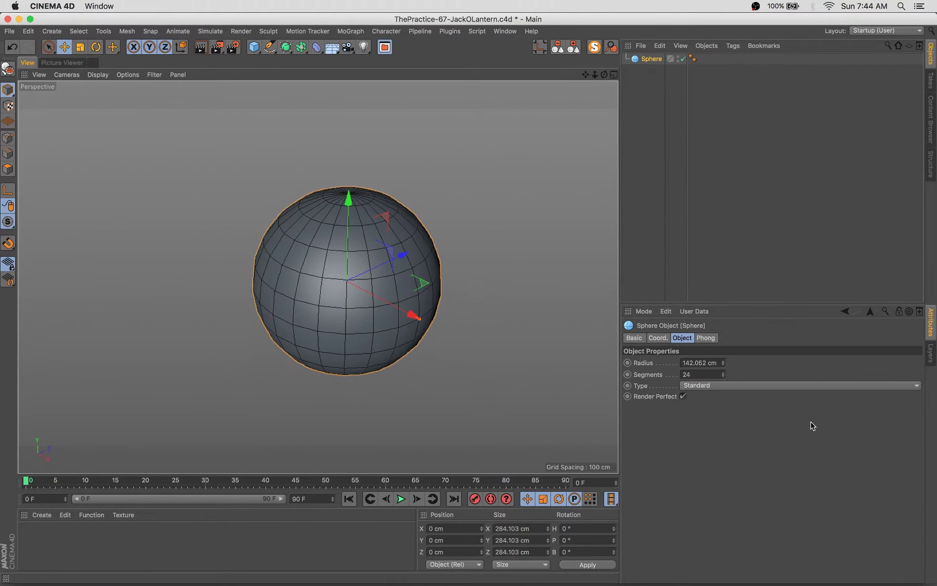
Switch to the Sculpt layout, make the sphere editable and subdivide it to 1104 polygons
click(854, 31)
click(873, 100)
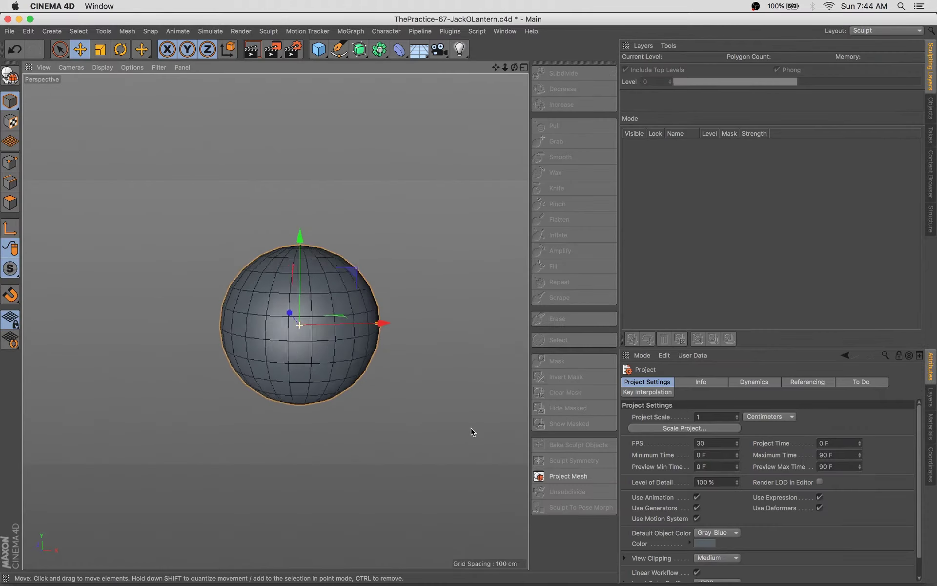
key(c)
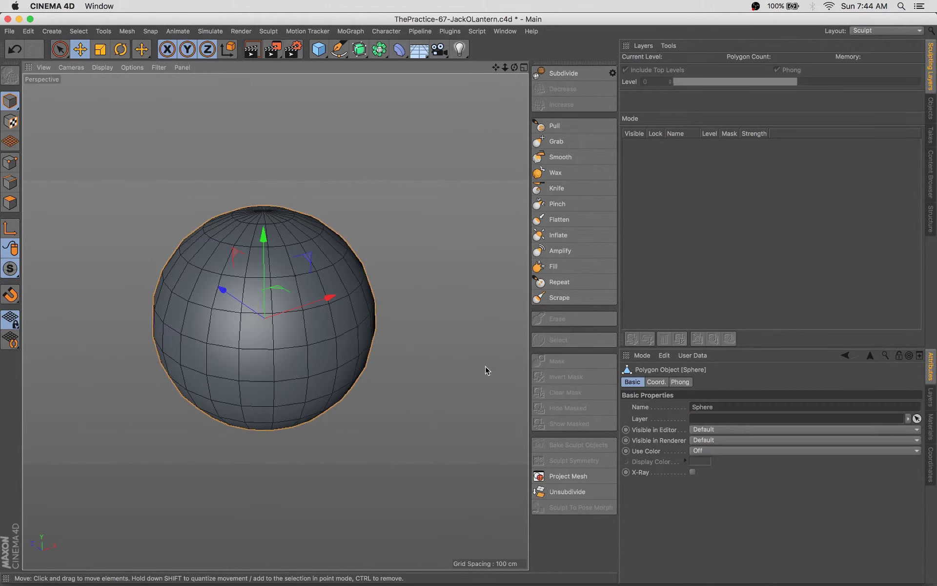
click(564, 73)
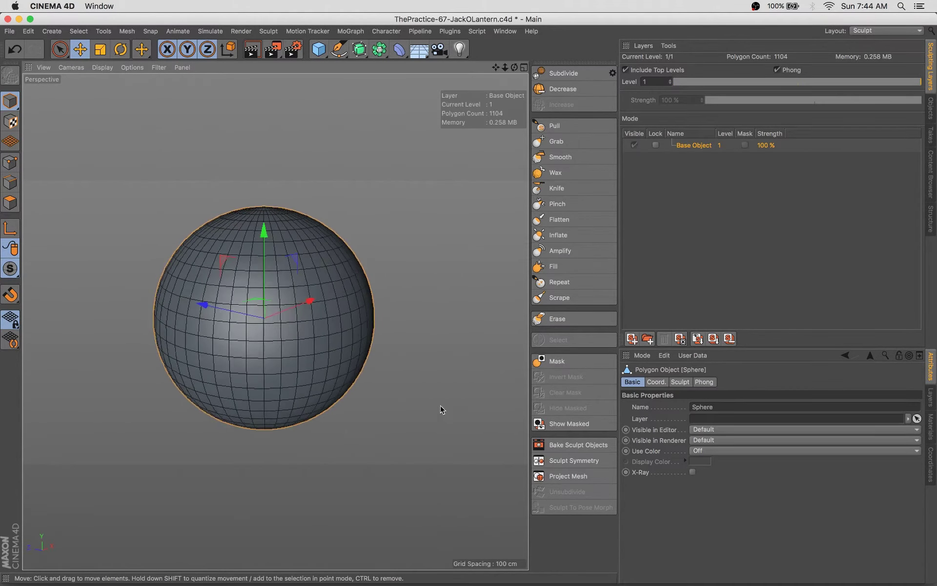
Set up the Pull brush at size 69 and pull a bulge out on the sphere's lower right
key(p)
drag(230, 342, 262, 313)
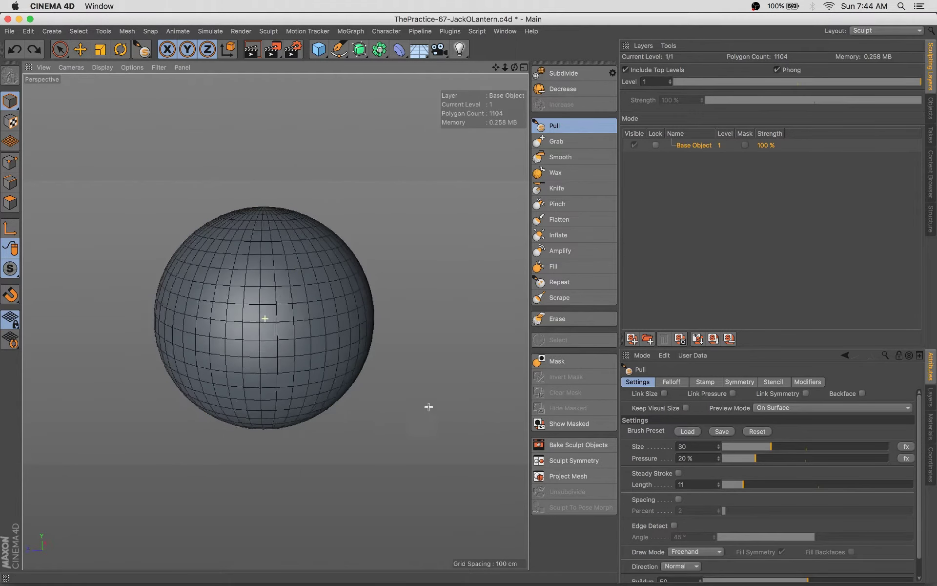
key(super+z)
mouse_move(755, 458)
mouse_down()
mouse_move(836, 458)
mouse_move(808, 446)
mouse_up()
drag(337, 376, 366, 410)
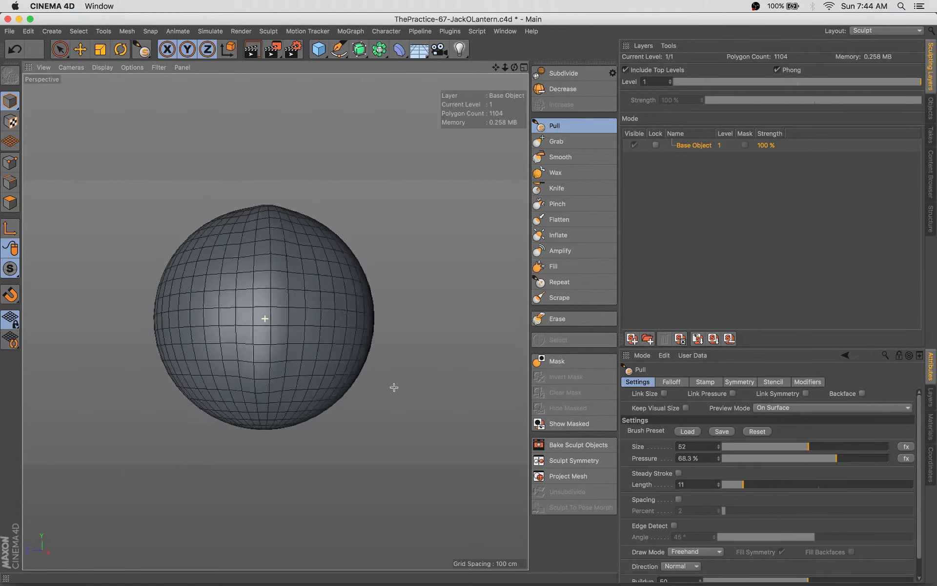
key(super+z)
drag(830, 447, 838, 448)
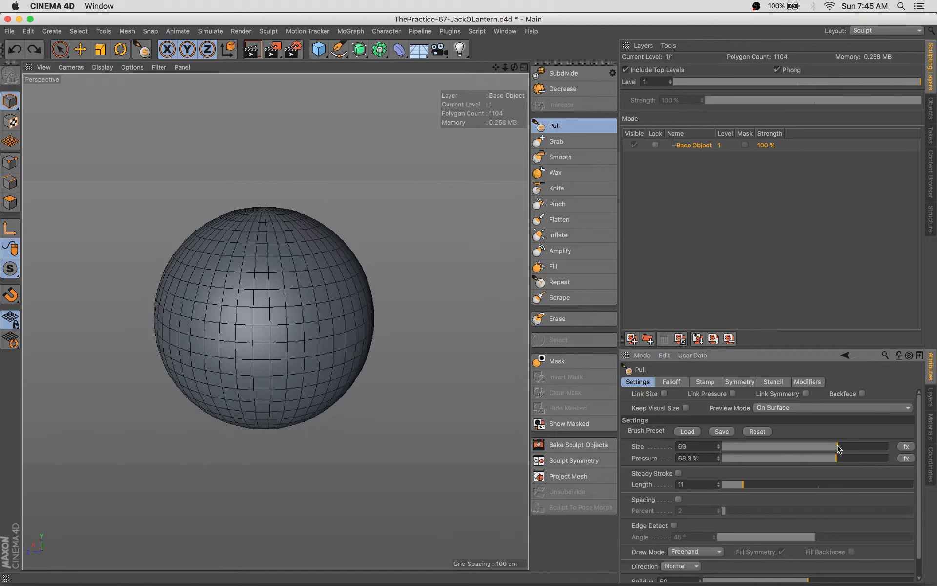
key(super+shift+z)
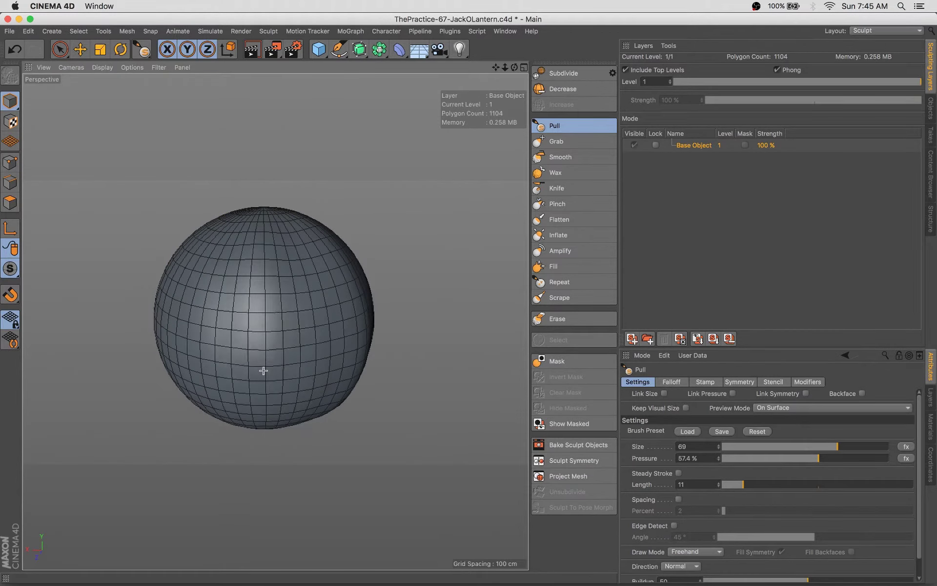
Work around the sphere, pulling out lumpy bulges on its sides and underside
mouse_move(263, 371)
alt+mouse_down()
mouse_move(336, 358)
mouse_move(265, 219)
alt+mouse_up()
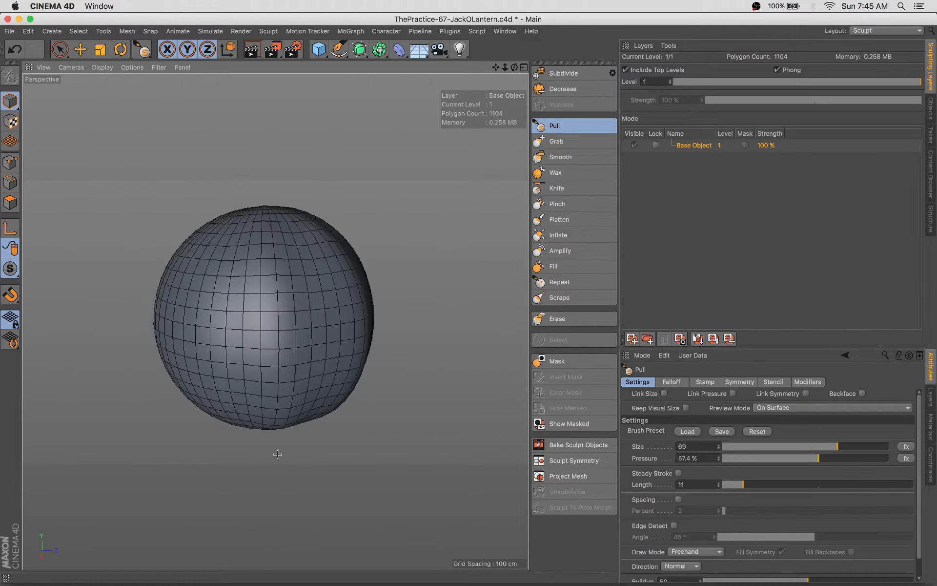
alt+drag(277, 454, 272, 234)
alt+drag(255, 446, 317, 431)
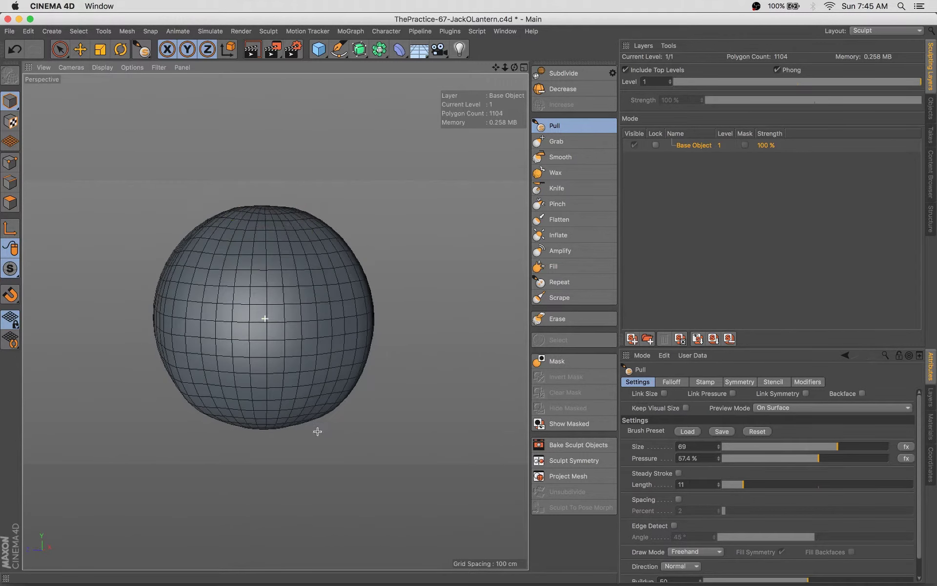
mouse_move(274, 373)
alt+mouse_down()
mouse_move(266, 178)
mouse_move(278, 356)
mouse_move(304, 377)
mouse_move(300, 288)
alt+mouse_up()
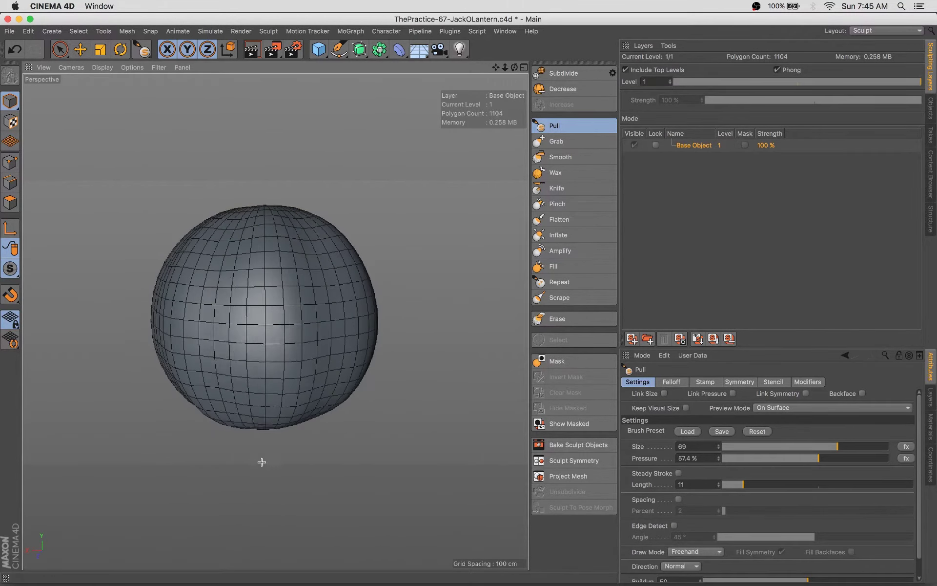
alt+drag(262, 462, 300, 400)
alt+drag(360, 444, 282, 352)
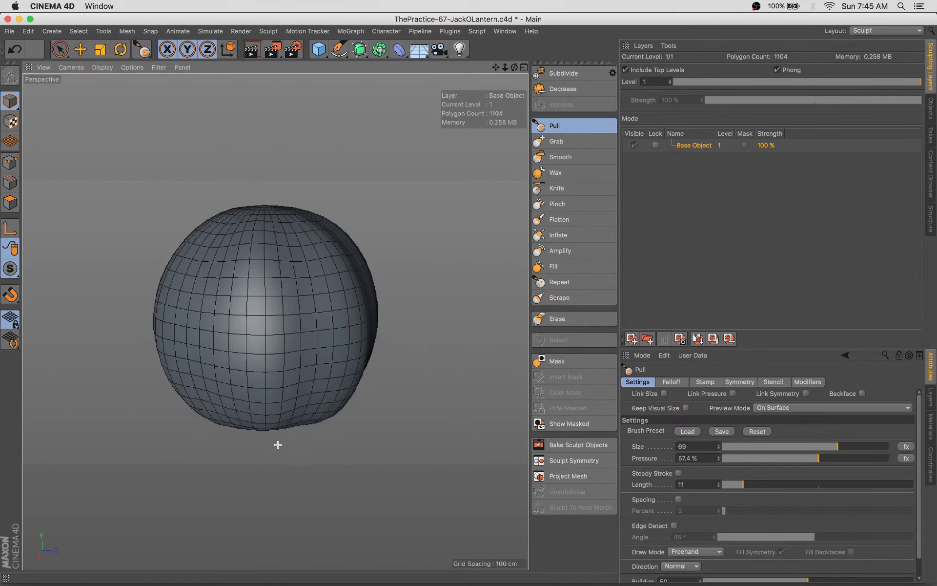
alt+drag(278, 444, 250, 257)
alt+drag(341, 420, 253, 277)
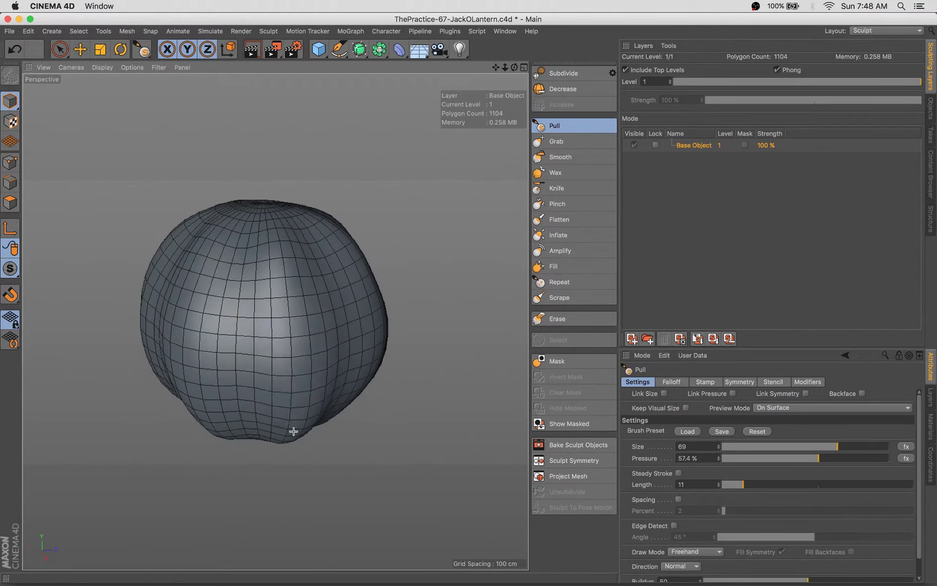
Pinch groove lines around the pumpkin with the Pinch brush at size 40 and 52.6% pressure
click(556, 204)
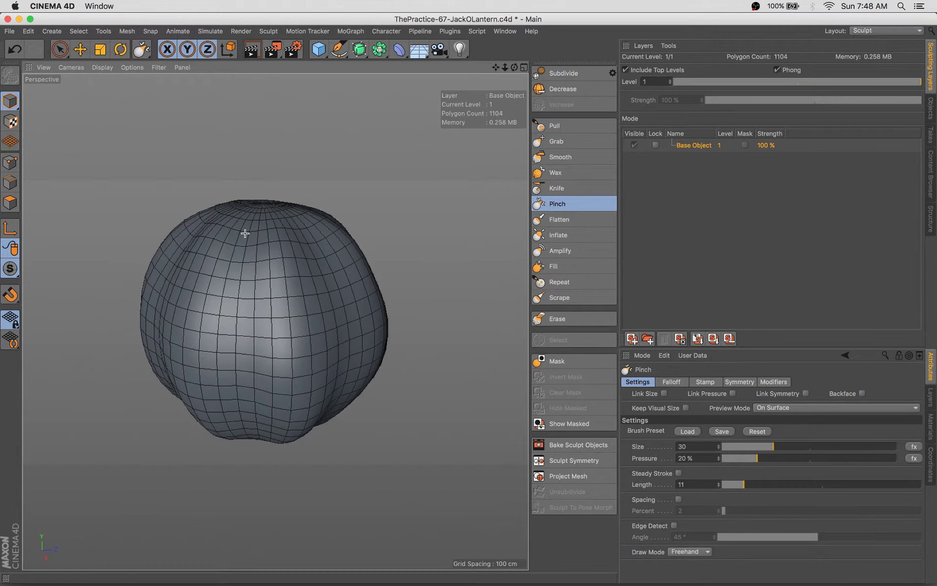
alt+drag(245, 233, 278, 224)
middle_drag(279, 224, 293, 214)
alt+drag(293, 215, 350, 391)
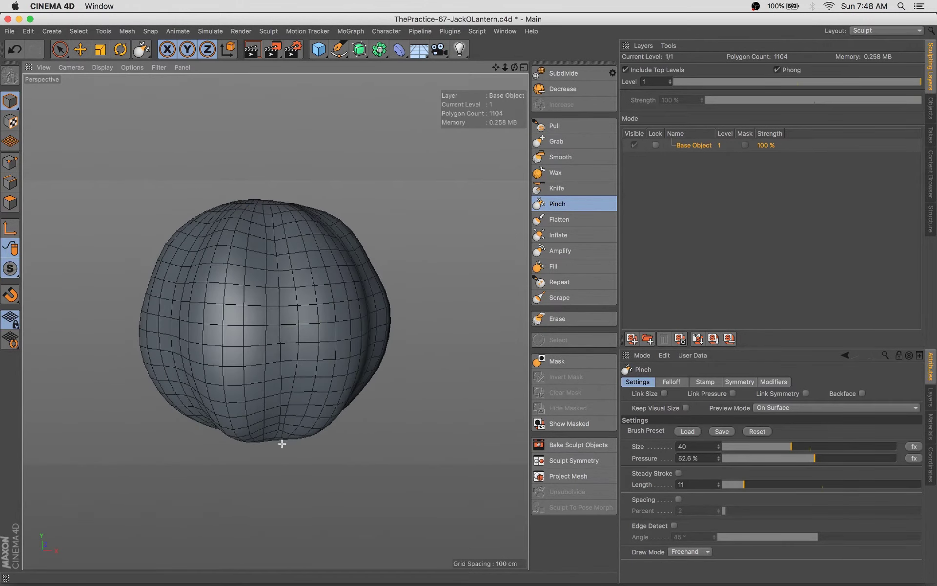
mouse_move(281, 444)
alt+mouse_down()
mouse_move(288, 253)
mouse_move(372, 456)
mouse_move(295, 387)
mouse_move(262, 215)
alt+mouse_up()
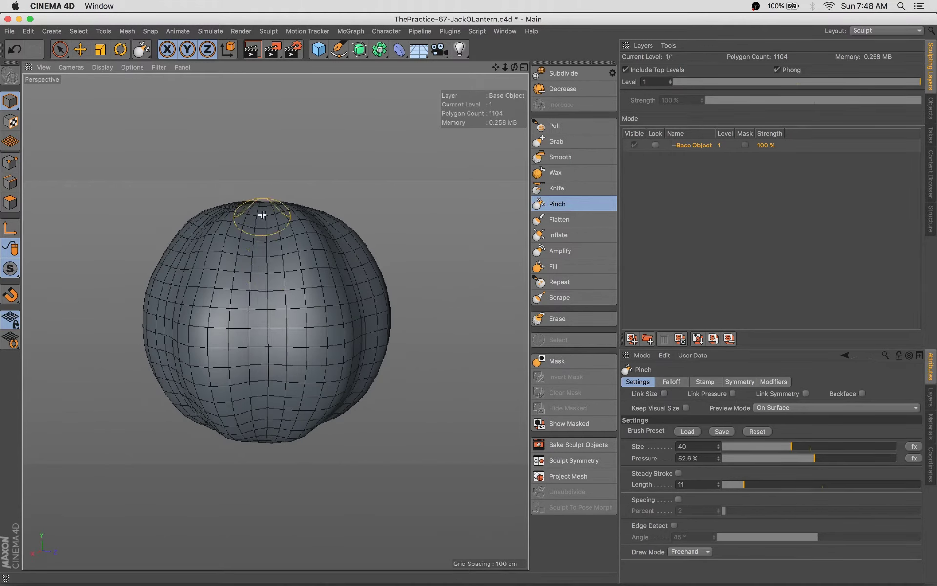
alt+drag(280, 460, 352, 441)
Shrink the Pull brush to size 9 and sculpt rib grooves from several angles
click(573, 125)
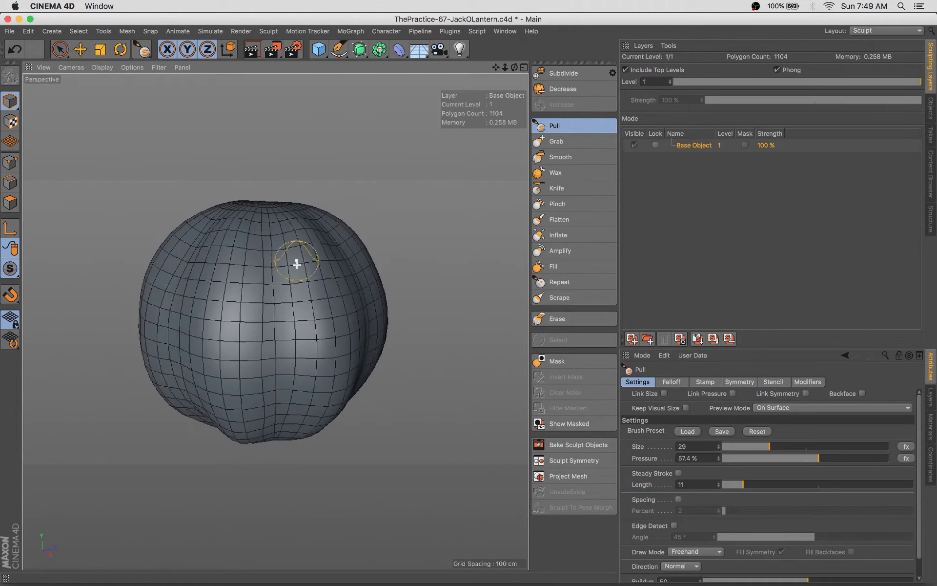
alt+drag(277, 352, 243, 195)
mouse_move(253, 422)
alt+mouse_down()
mouse_move(258, 241)
mouse_move(265, 356)
mouse_move(278, 216)
mouse_move(348, 441)
mouse_move(297, 464)
mouse_move(342, 429)
alt+mouse_up()
middle_drag(464, 381, 429, 391)
mouse_move(429, 391)
alt+mouse_down()
mouse_move(272, 231)
mouse_move(281, 208)
alt+mouse_up()
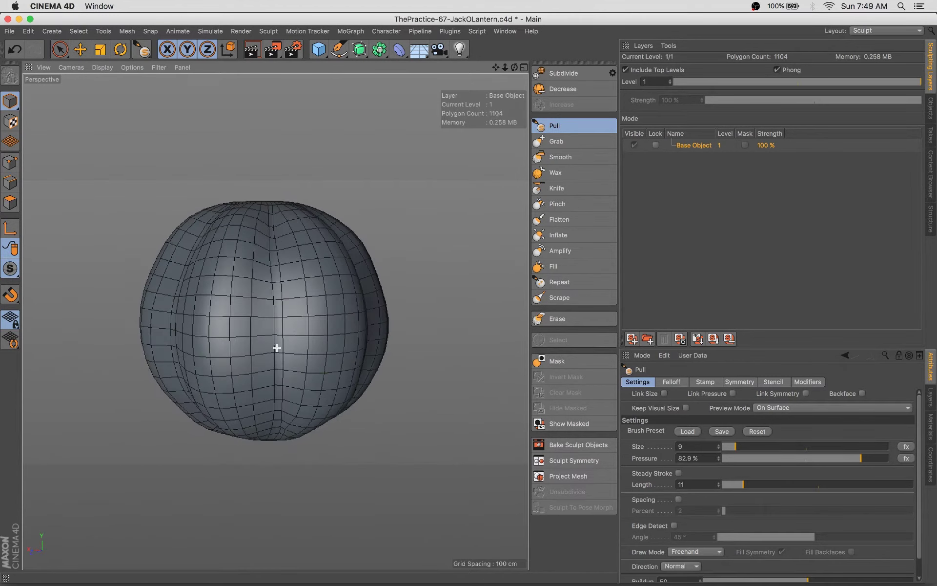
alt+drag(249, 301, 271, 269)
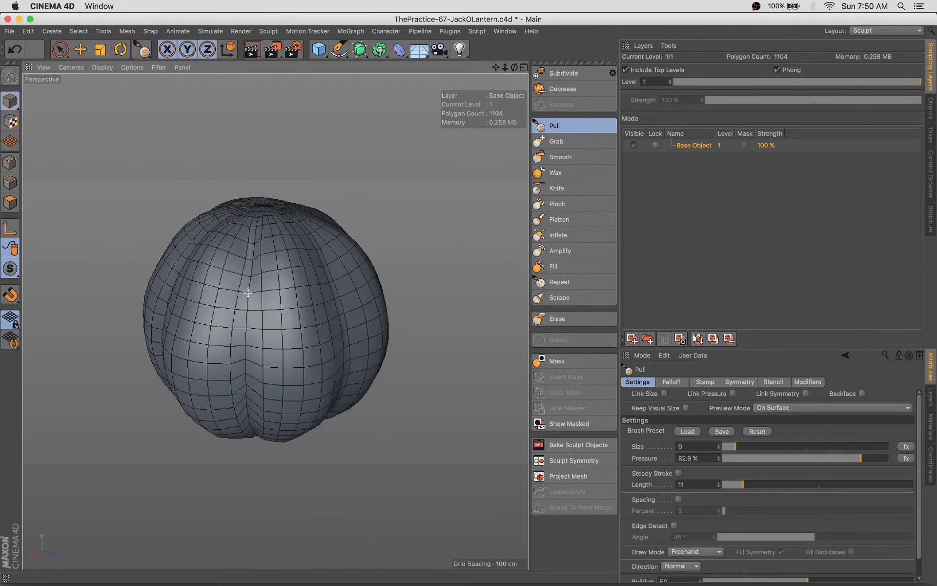
Carve another rib groove and inspect the ribs before leaving the Sculpt layout
mouse_move(282, 360)
alt+mouse_down()
mouse_move(356, 382)
mouse_move(336, 331)
alt+mouse_up()
mouse_move(244, 330)
alt+mouse_down()
mouse_move(251, 345)
mouse_move(344, 356)
mouse_move(366, 314)
mouse_move(262, 278)
mouse_move(317, 330)
mouse_move(257, 397)
mouse_move(278, 346)
mouse_move(255, 292)
mouse_move(147, 359)
mouse_move(287, 341)
mouse_move(266, 363)
mouse_move(257, 236)
mouse_move(356, 370)
mouse_move(301, 324)
mouse_move(229, 336)
mouse_move(309, 341)
mouse_move(226, 348)
alt+mouse_up()
alt+drag(233, 412, 211, 334)
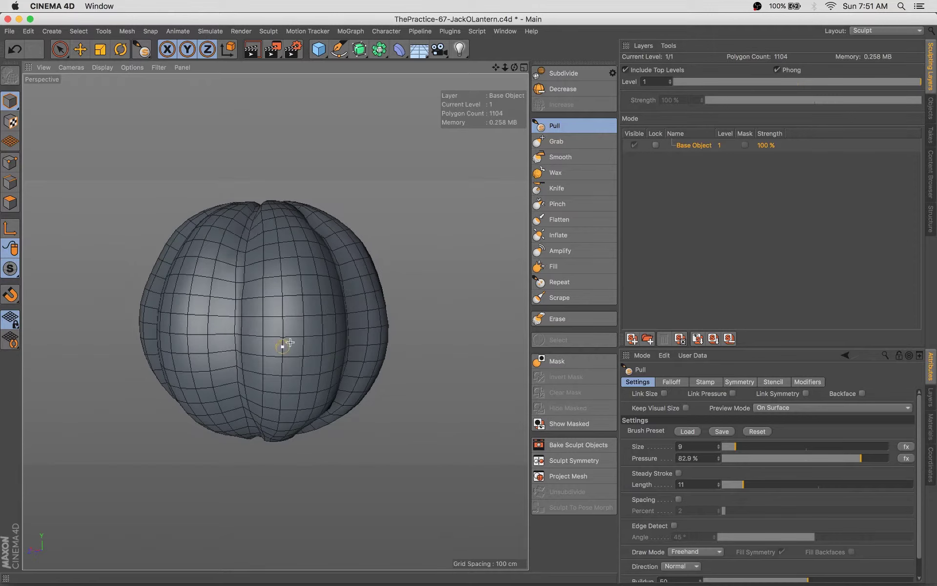
alt+drag(290, 342, 518, 373)
click(886, 30)
Restore the Startup layout and freeze the Sculpt tag with Allow Deformations enabled
click(878, 137)
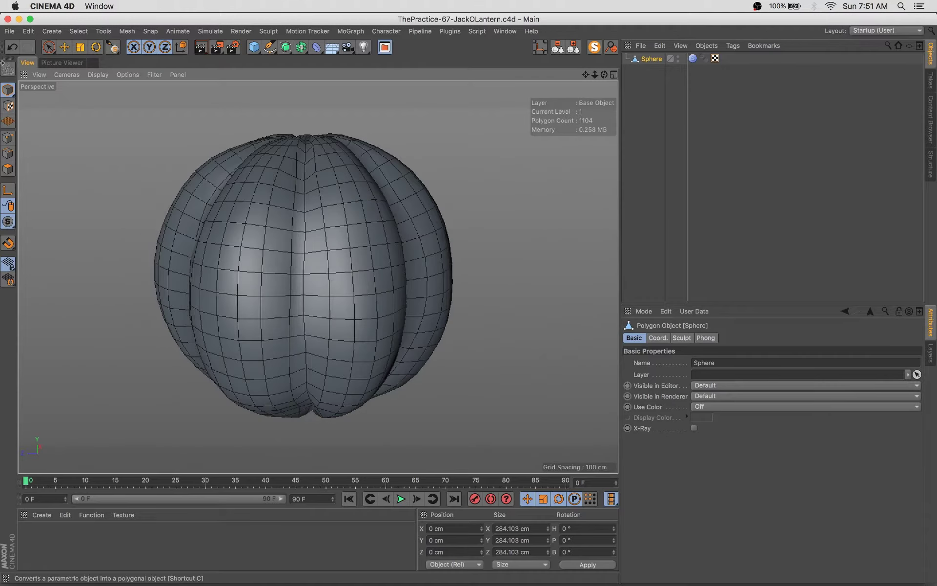
click(693, 58)
alt+drag(293, 273, 83, 157)
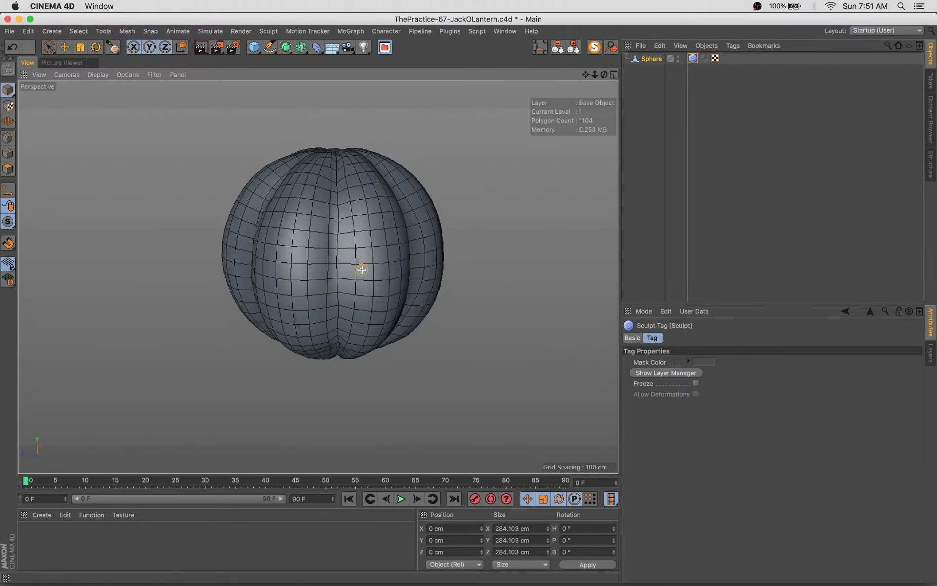
key(e)
click(693, 58)
click(691, 378)
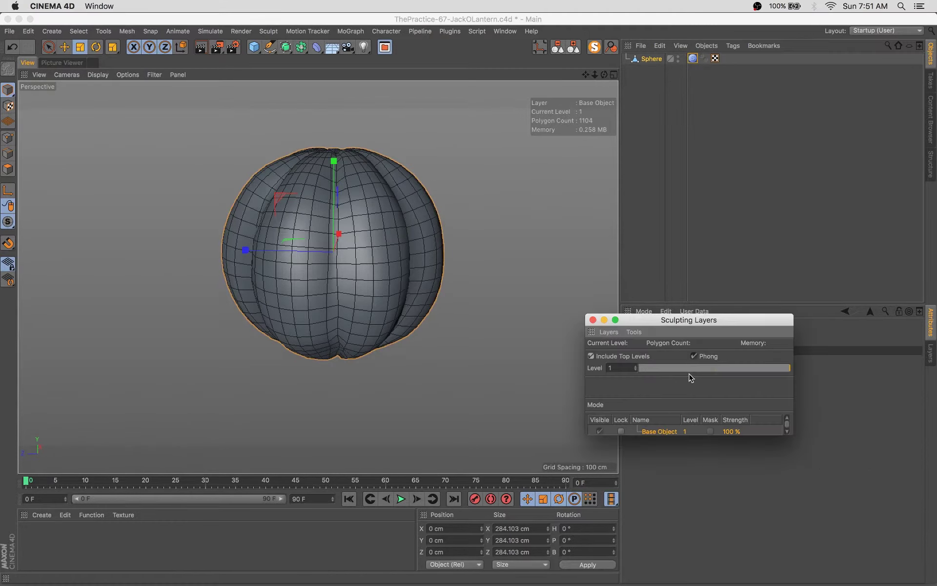
click(593, 320)
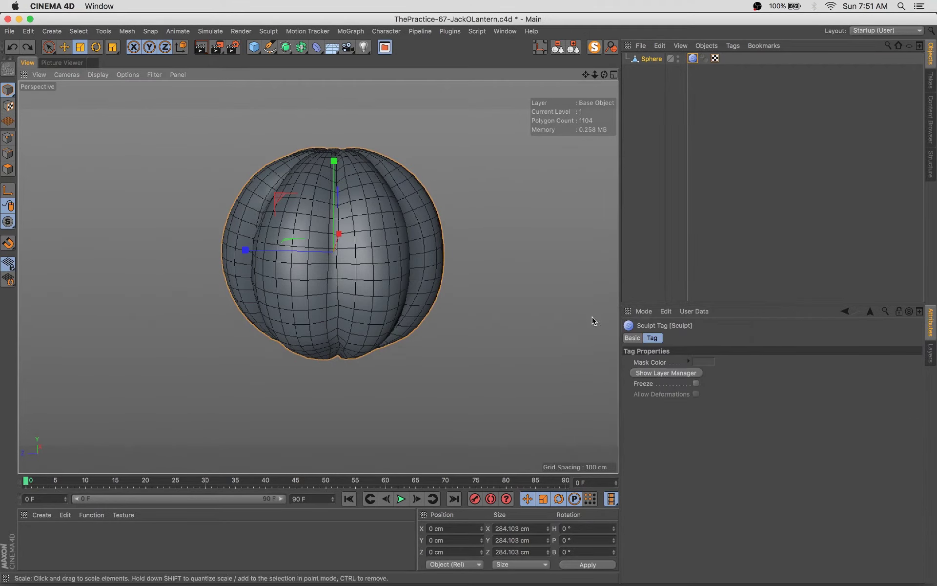
click(696, 384)
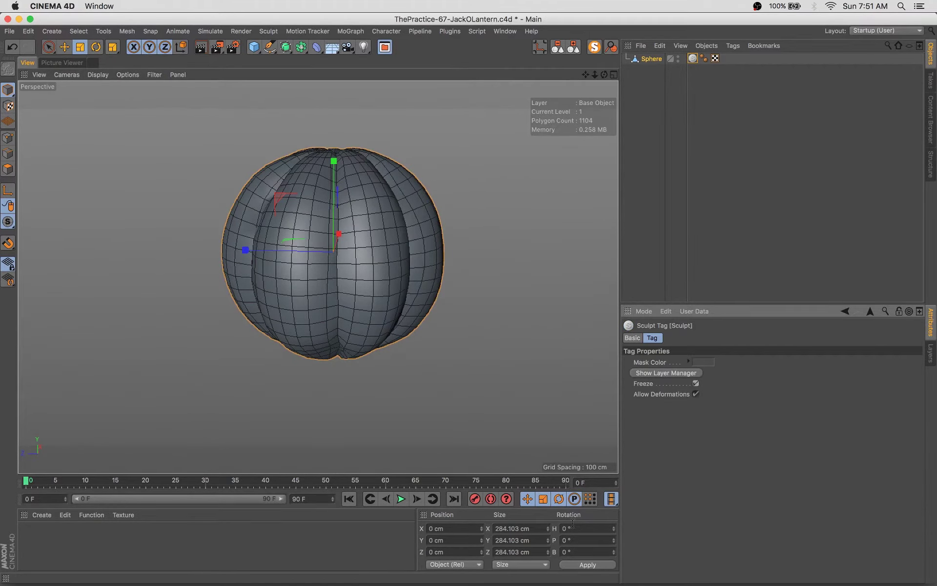
Squash the sphere to 0.9 scale in Y and wrap it in a Subdivision Surface
click(7, 92)
click(658, 337)
drag(768, 374, 759, 374)
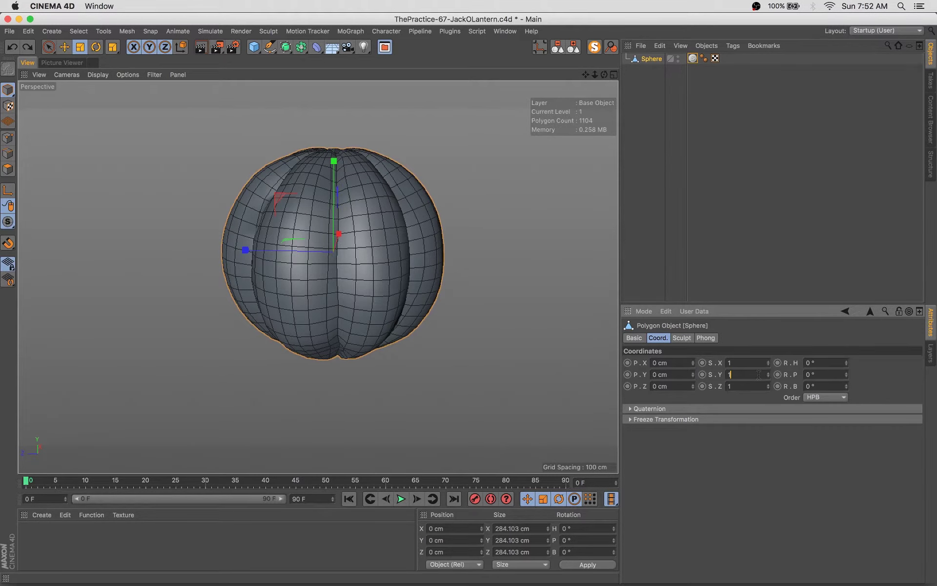
alt+drag(490, 341, 157, 430)
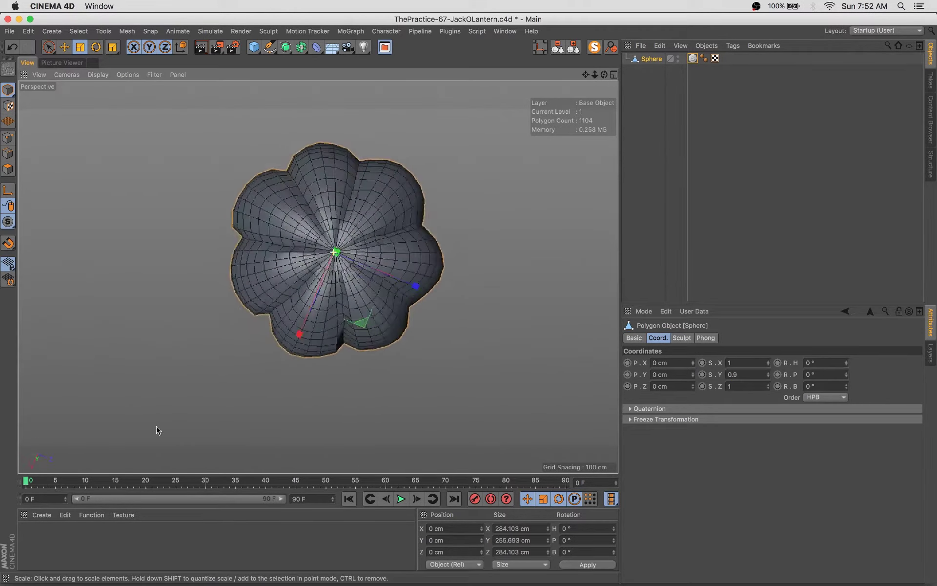
alt+click(285, 47)
click(682, 338)
Set the Subdivision Surface editor level to 1 and add an editable Rectangle spline
click(741, 375)
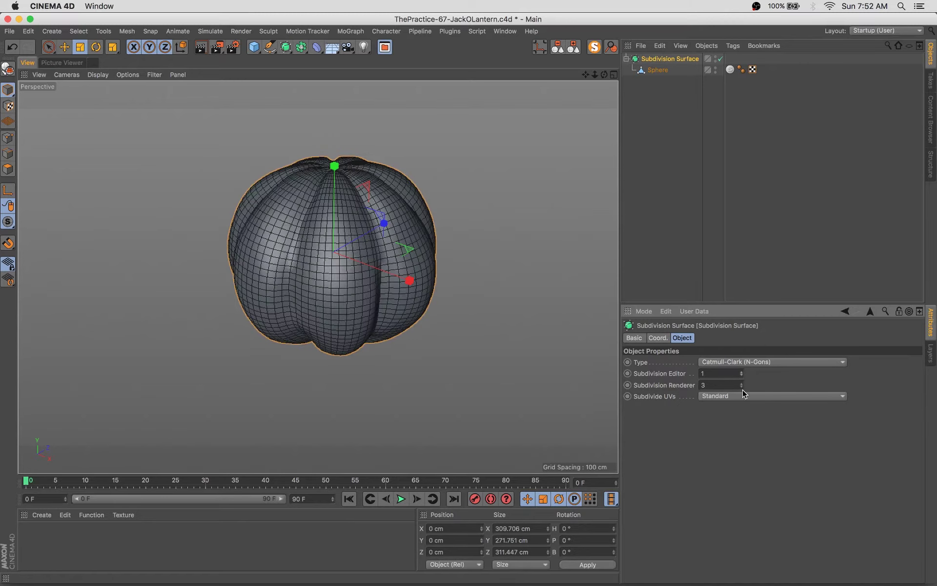
mouse_move(488, 342)
alt+mouse_down()
mouse_move(146, 338)
mouse_move(523, 319)
mouse_move(304, 224)
mouse_move(272, 350)
mouse_move(306, 218)
alt+mouse_up()
click(254, 47)
key(Escape)
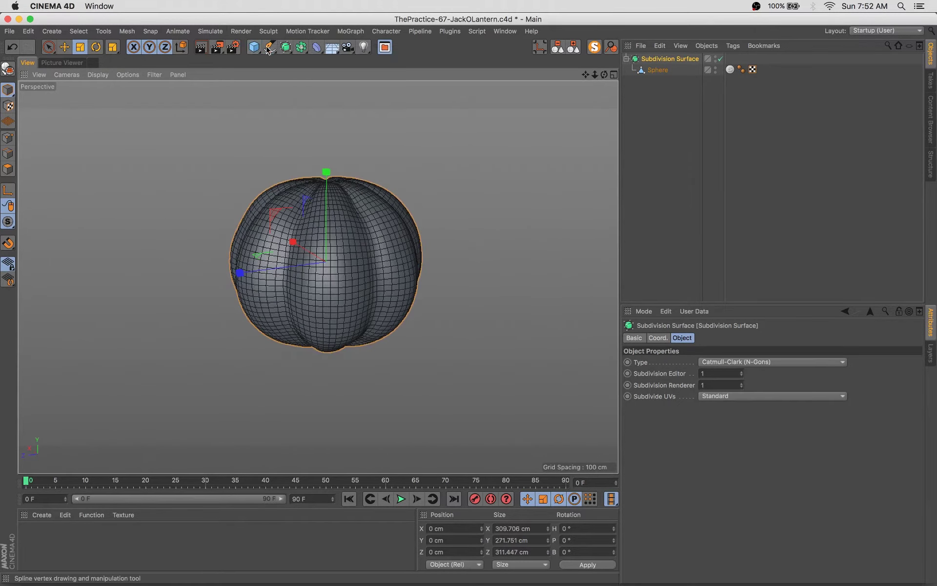
drag(270, 47, 293, 102)
key(F5)
key(c)
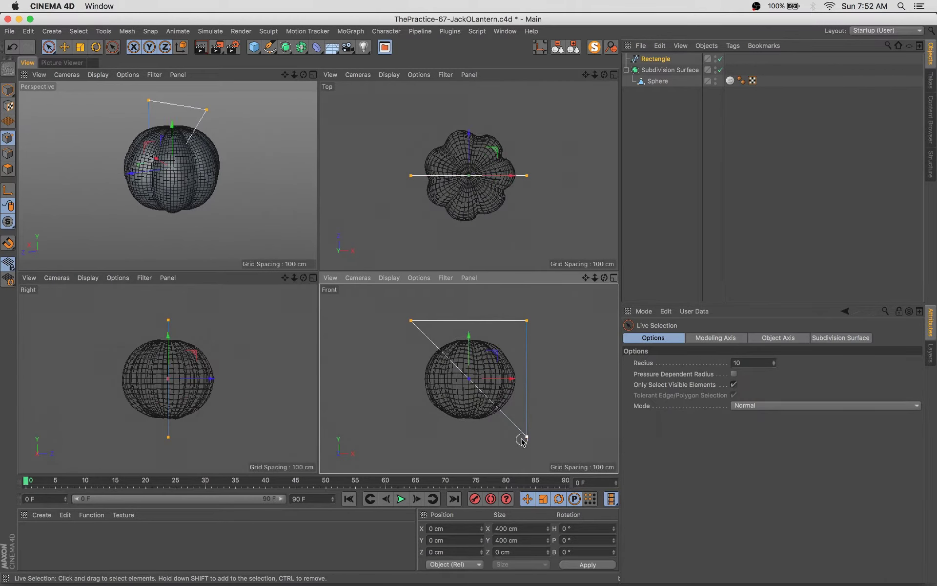
Tilt the rectangle spline to a 45° bank rotation
key(r)
drag(521, 441, 503, 420)
key(ctrl+z)
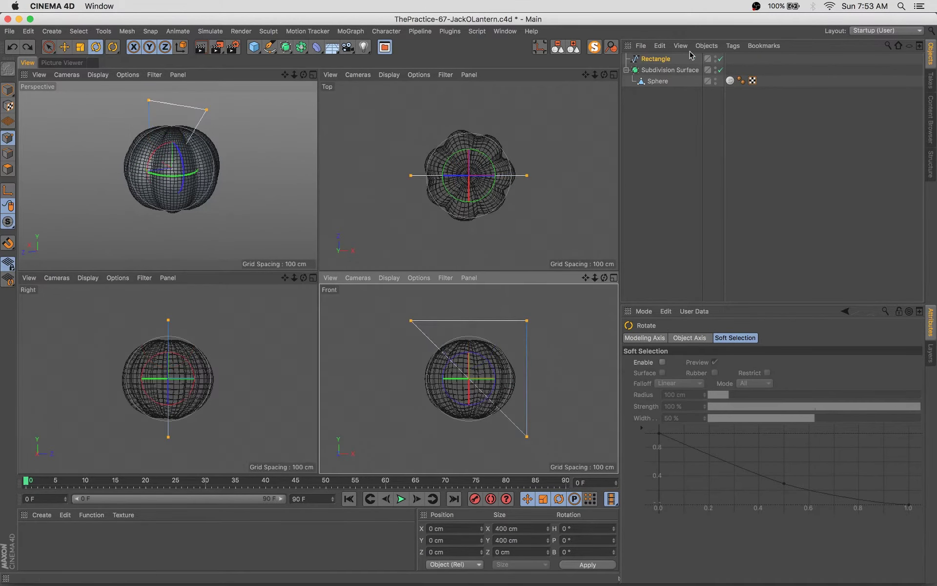
click(692, 56)
click(657, 337)
click(827, 374)
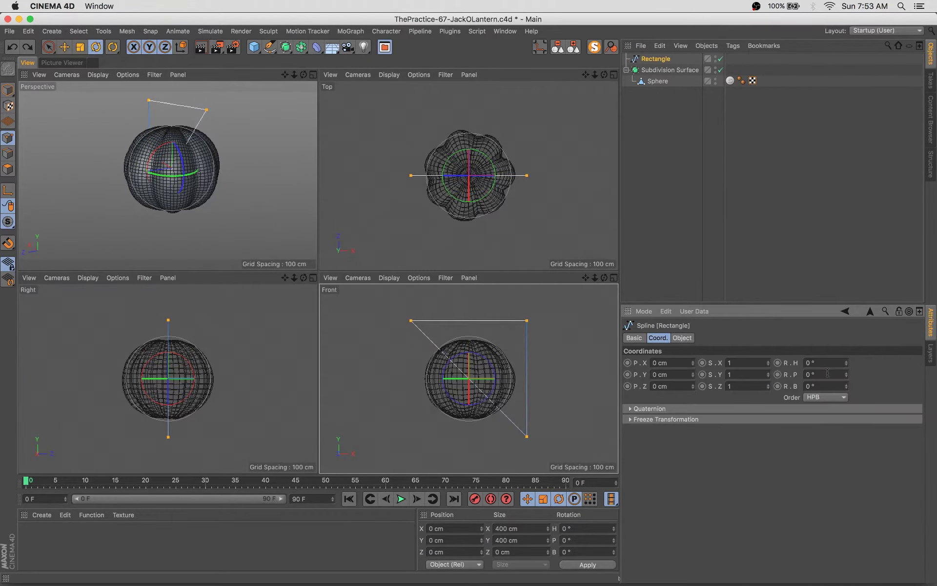
click(825, 386)
text(45)
key(Return)
Rotate and shrink the triangle outline, then push it forward onto the pumpkin's face
drag(466, 352, 444, 384)
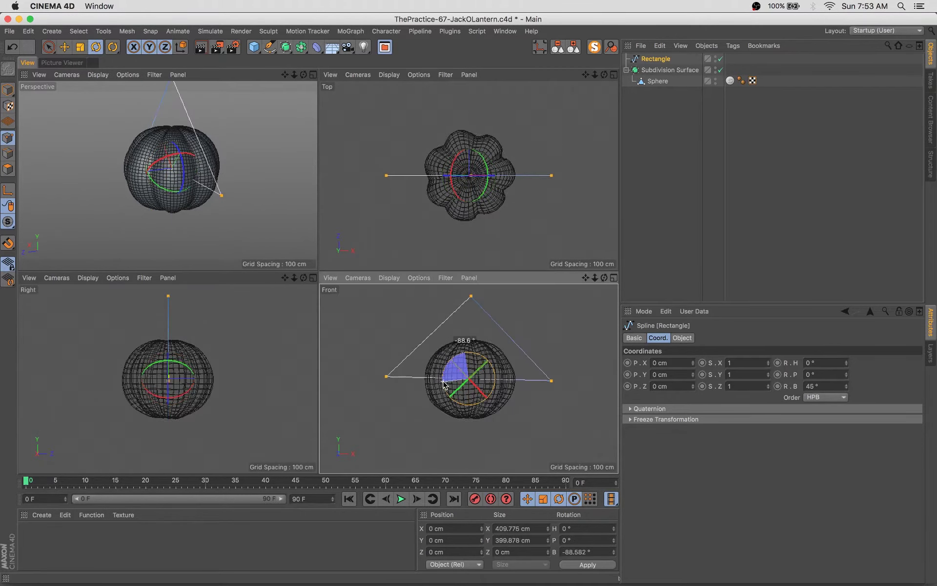
key(t)
drag(293, 213, 235, 213)
drag(433, 355, 410, 355)
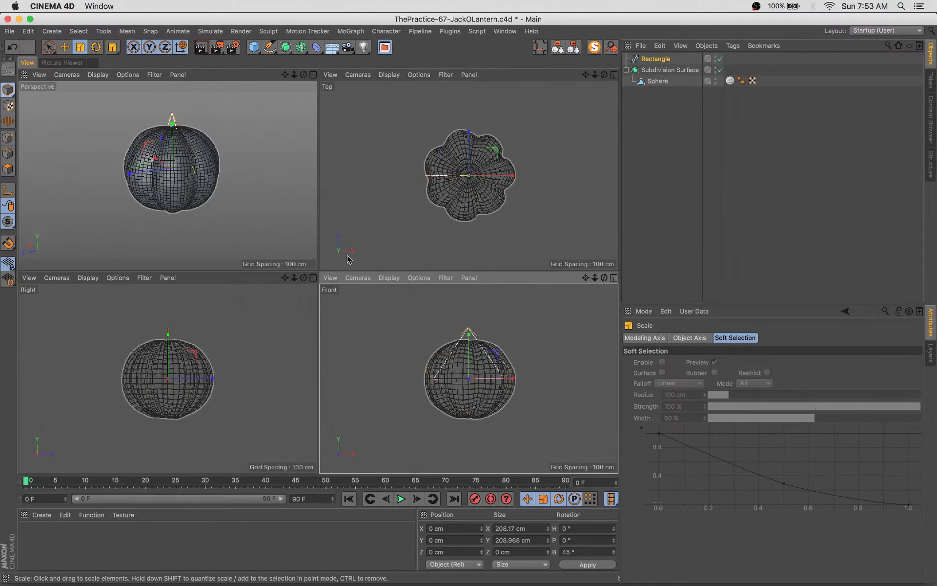
middle_click(283, 270)
key(e)
mouse_move(225, 278)
mouse_down()
mouse_move(418, 366)
mouse_move(371, 312)
mouse_up()
Extrude the triangle outline into the pumpkin and move it to one side of the face
click(285, 46)
alt+click(303, 63)
alt+drag(301, 296, 371, 312)
click(682, 337)
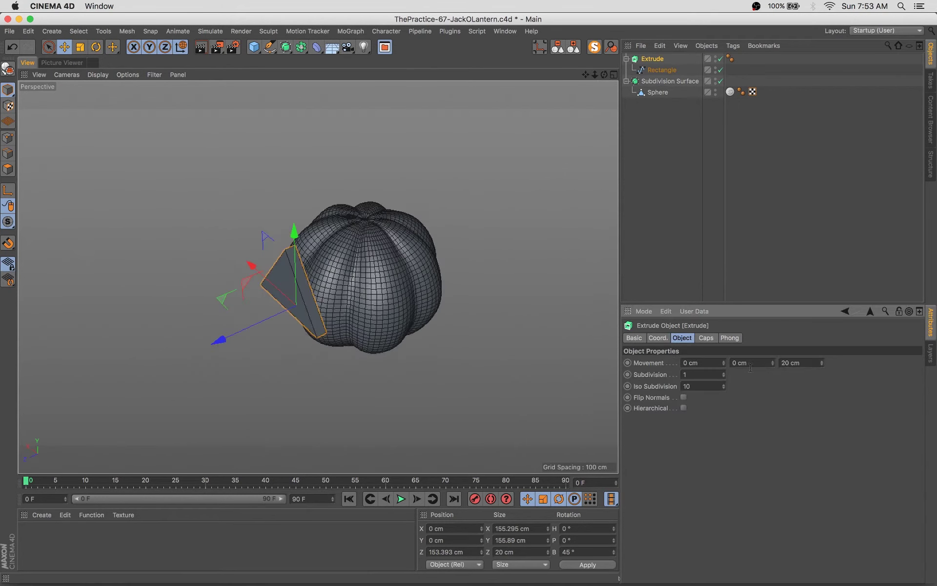
drag(794, 363, 810, 363)
click(370, 312)
alt+drag(371, 312, 436, 356)
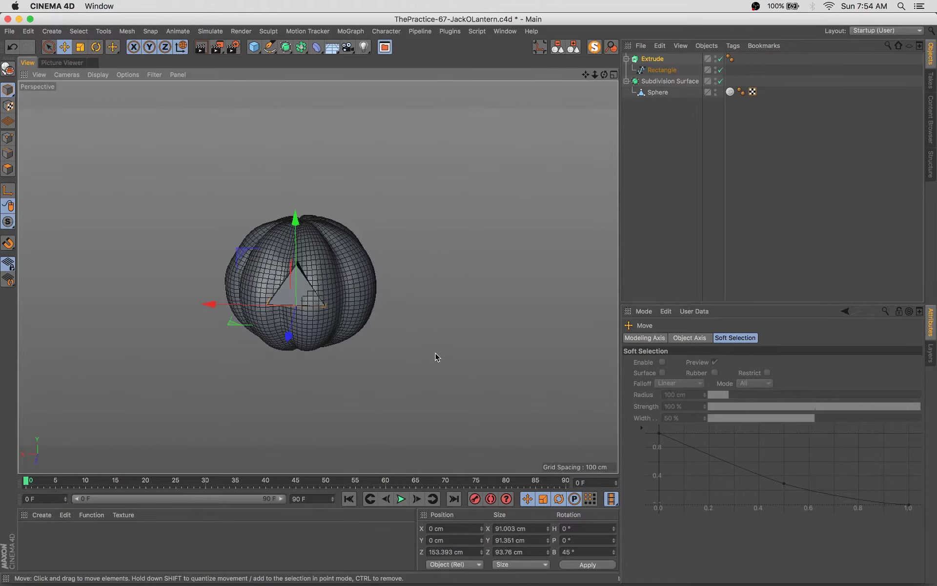
drag(210, 304, 176, 306)
mouse_move(176, 305)
alt+mouse_down()
mouse_move(112, 357)
mouse_move(147, 342)
alt+mouse_up()
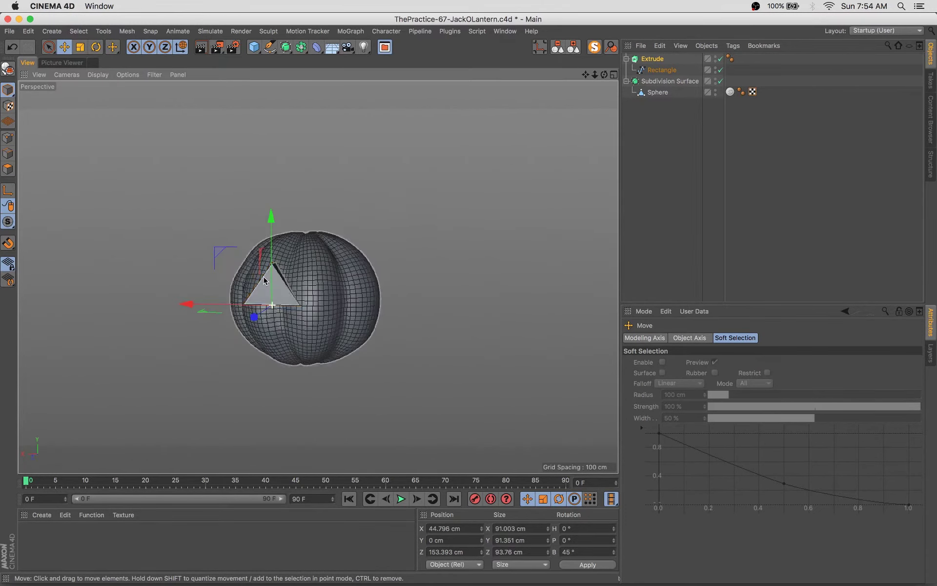
Mirror the extruded eye with a Symmetry object and shrink the pair slightly
click(286, 47)
click(425, 101)
drag(654, 62, 654, 60)
click(668, 81)
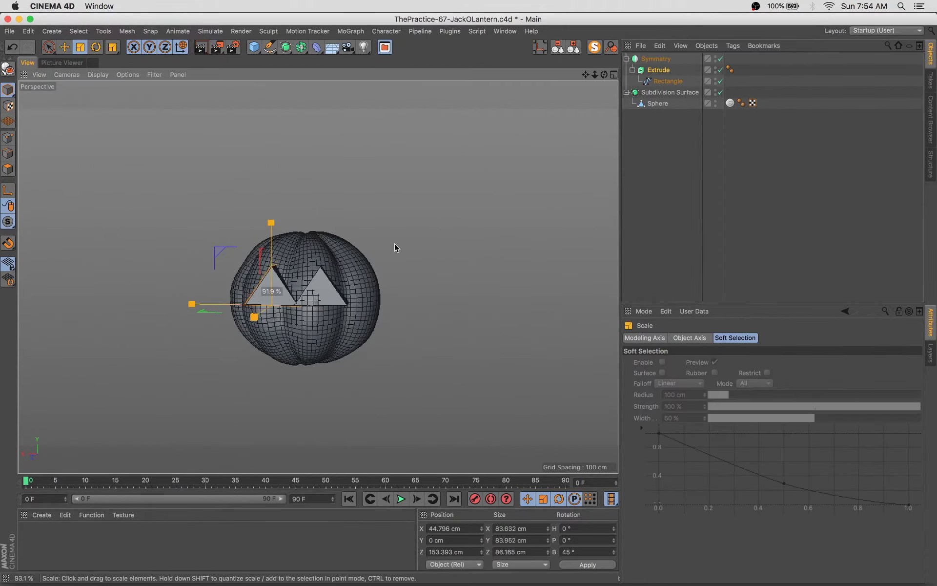
key(t)
mouse_move(395, 245)
alt+mouse_down()
mouse_move(358, 274)
mouse_move(324, 264)
mouse_move(405, 288)
alt+mouse_up()
Turn the pumpkin sphere to a -70° heading
click(337, 268)
key(r)
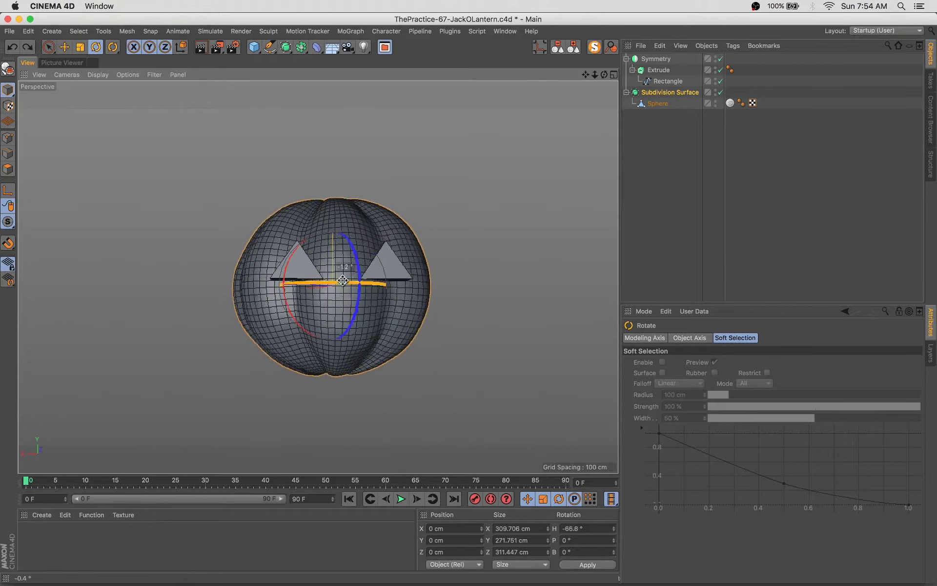
drag(404, 288, 323, 274)
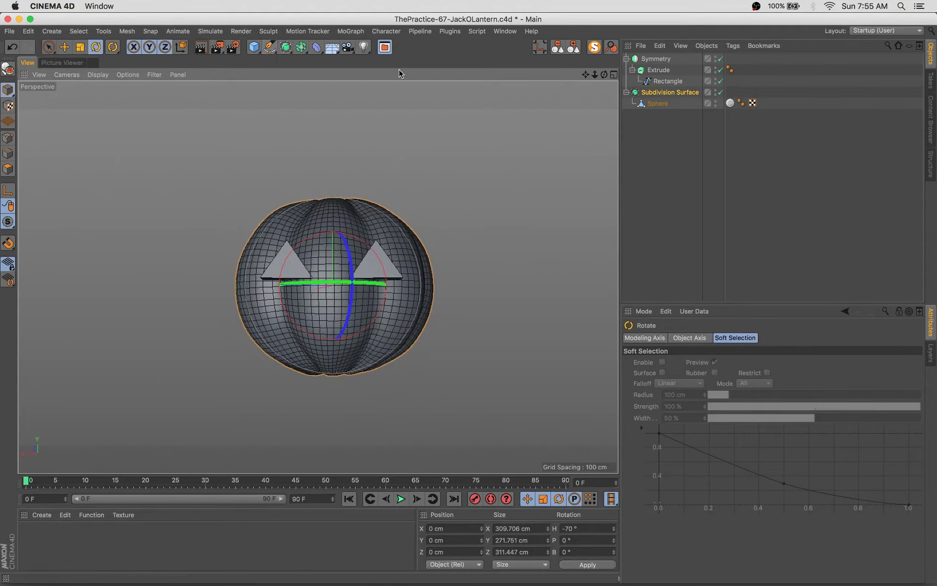
Add a Boole object so the mirrored eyes cut holes into the pumpkin
click(301, 47)
click(503, 62)
click(654, 71)
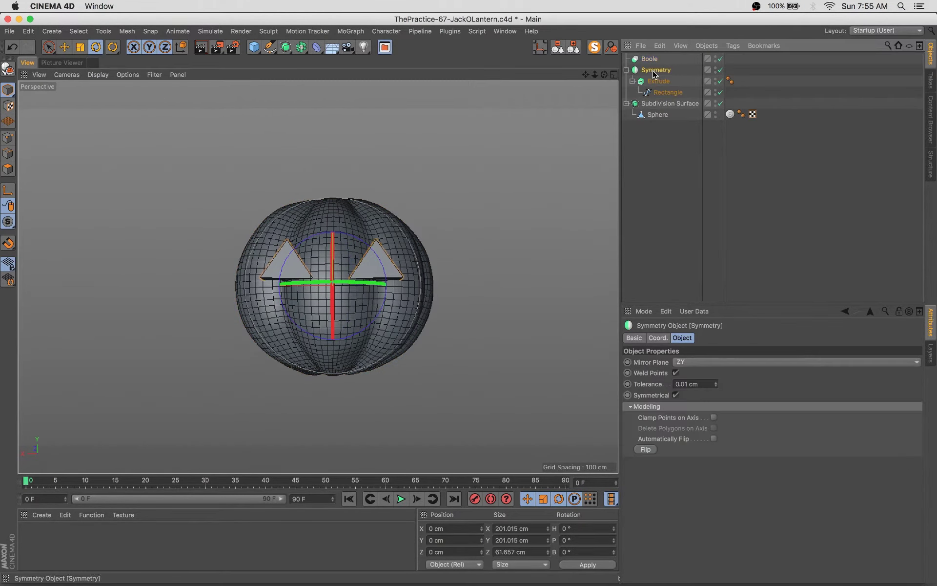
drag(651, 65, 656, 67)
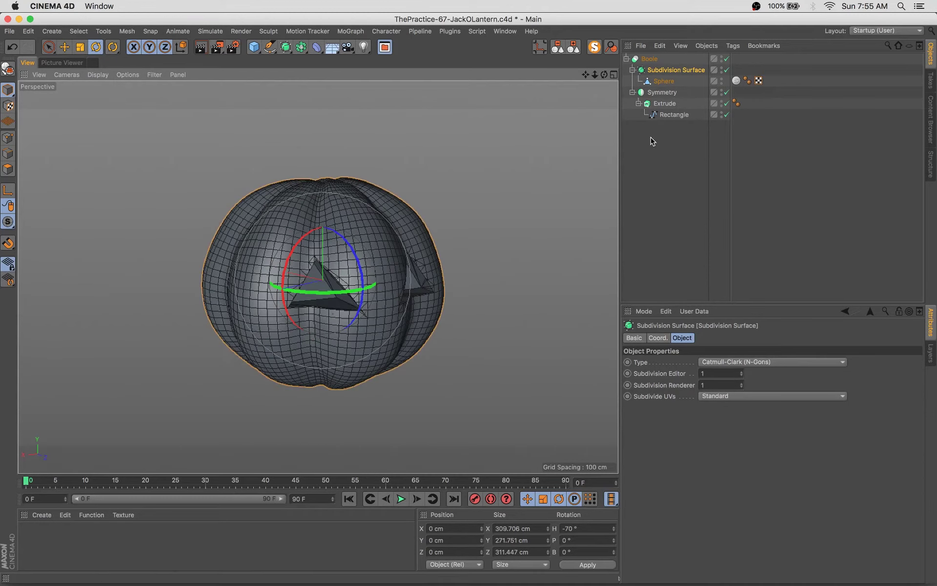
Wrap the pumpkin in a Cloth Surface with -23 cm thickness and view the carved eyes up close
click(211, 31)
mouse_move(207, 48)
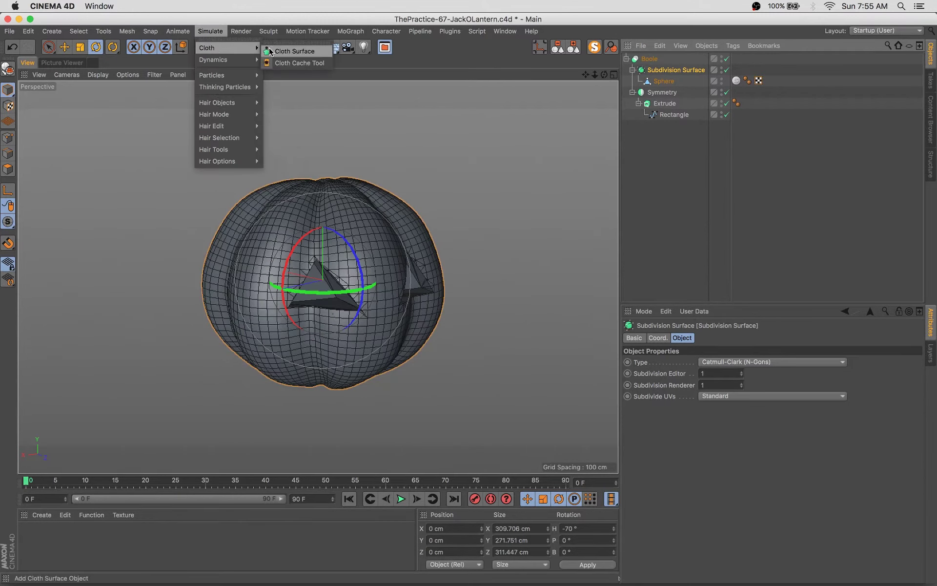
alt+click(288, 48)
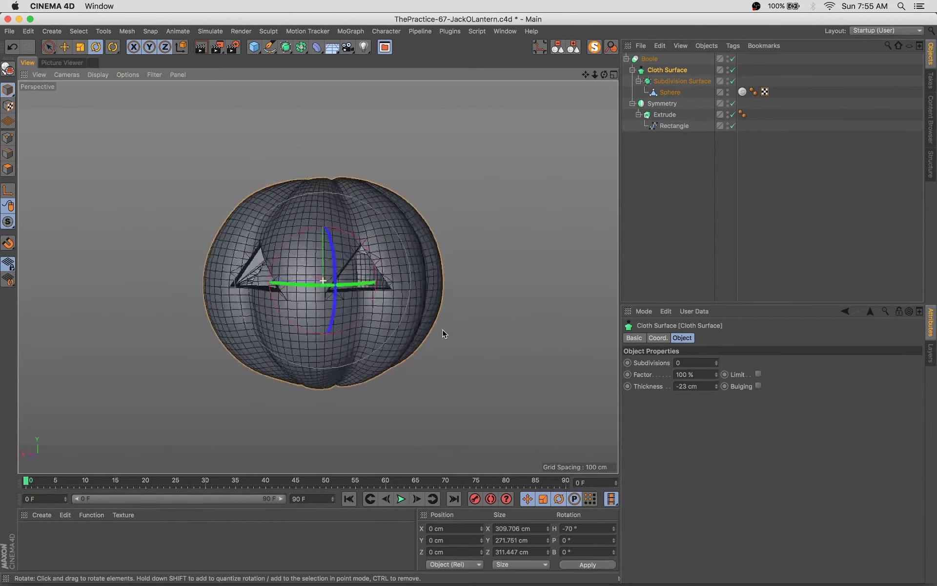
alt+drag(442, 329, 327, 271)
scroll(327, 271, up, 5)
click(665, 114)
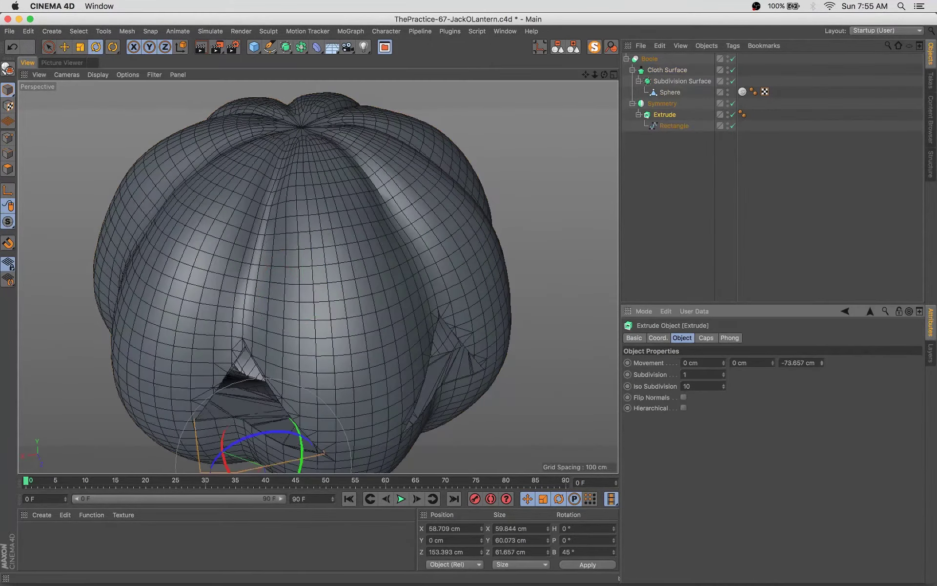
alt+drag(412, 370, 253, 207)
Spread the eye cutters further apart and tilt them to about -17.5° heading
key(e)
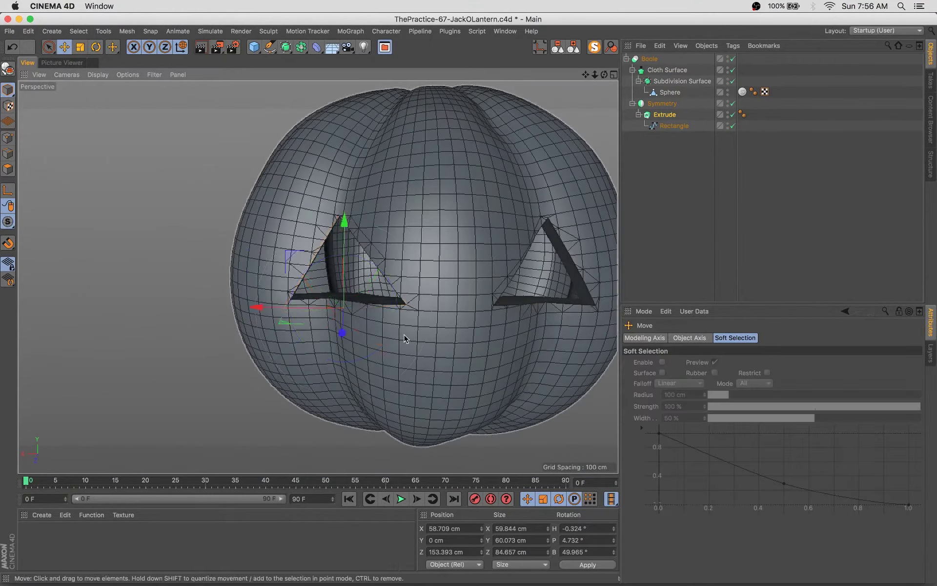
drag(263, 308, 229, 309)
scroll(342, 293, down, 3)
mouse_move(356, 342)
alt+mouse_down()
mouse_move(358, 448)
mouse_move(354, 313)
alt+mouse_up()
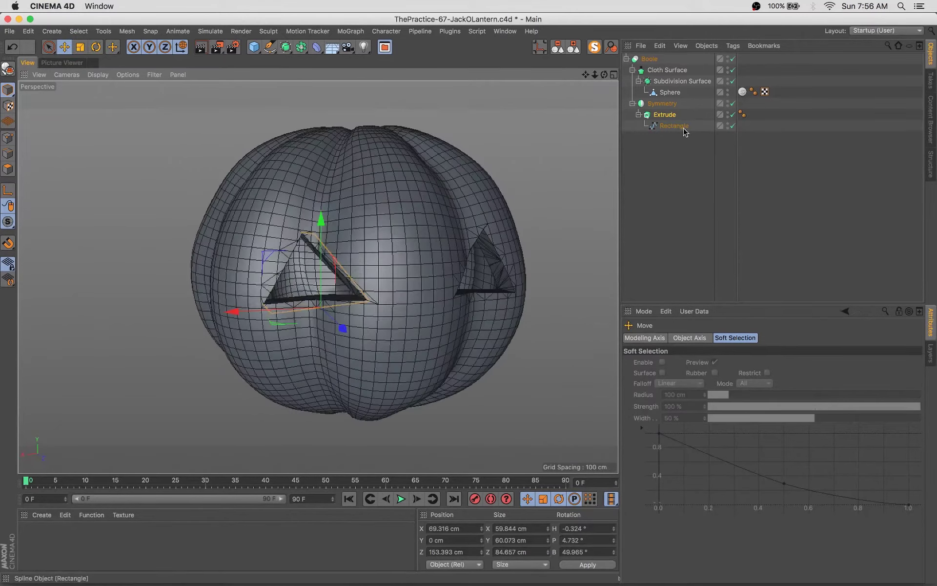
key(r)
scroll(341, 283, down, 2)
drag(273, 303, 358, 322)
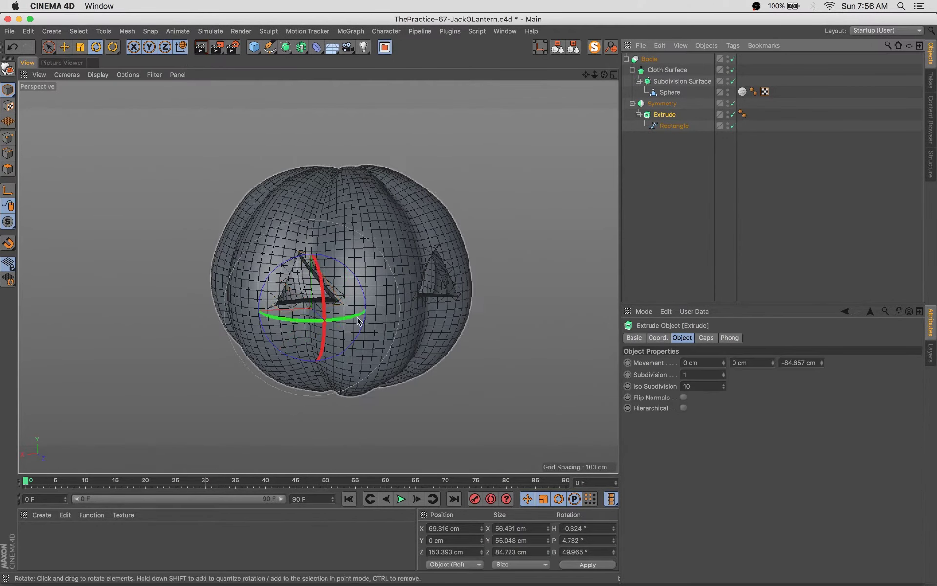
Enlarge the eyes to 112%, then select Symmetry and add a Null object
key(t)
mouse_move(219, 310)
alt+mouse_down()
mouse_move(209, 355)
mouse_move(264, 386)
mouse_move(201, 273)
mouse_move(349, 254)
alt+mouse_up()
key(e)
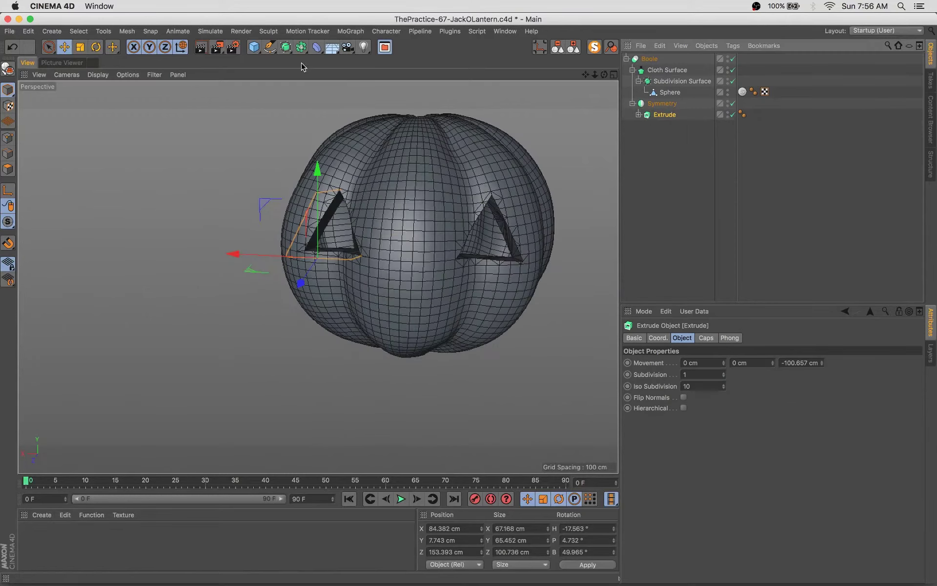
click(662, 103)
click(254, 47)
Group the mirrored eye triangles under a new Null, keeping Cloth Surface above them
alt+click(292, 62)
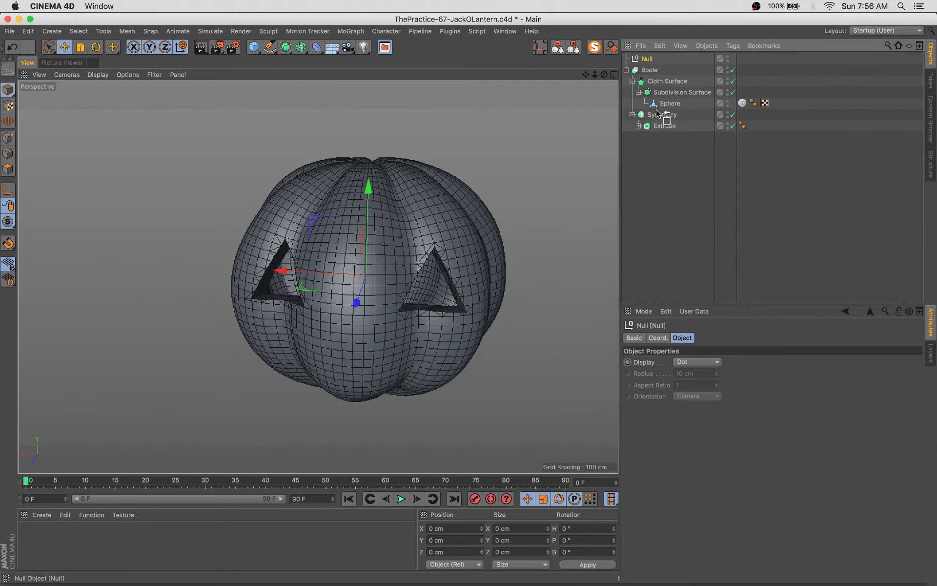
mouse_move(647, 70)
mouse_down()
mouse_move(662, 106)
mouse_move(657, 67)
mouse_up()
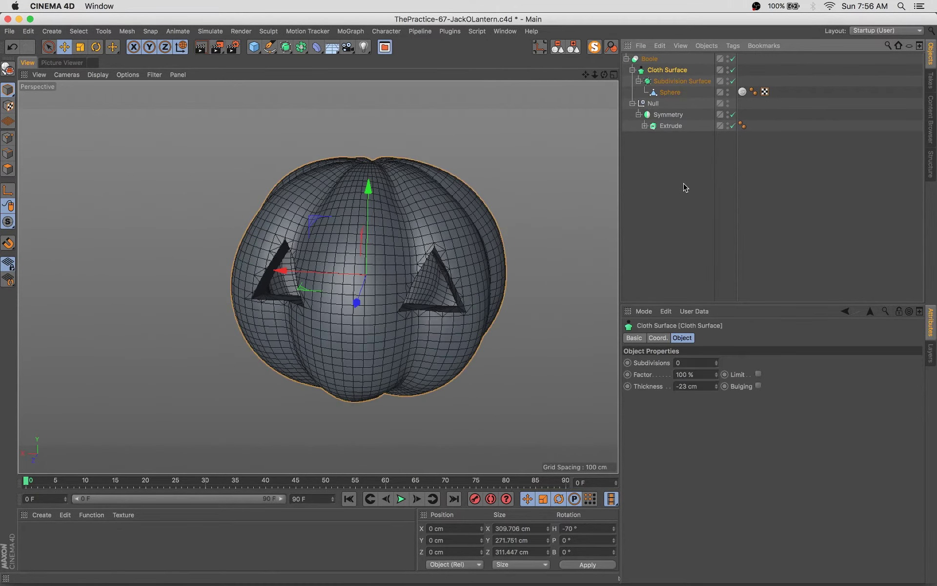
ctrl+drag(671, 125, 663, 110)
Duplicate an eye triangle as the nose, centre it on the face and rotate it
key(e)
mouse_move(219, 227)
mouse_down()
mouse_move(304, 227)
mouse_move(342, 264)
mouse_up()
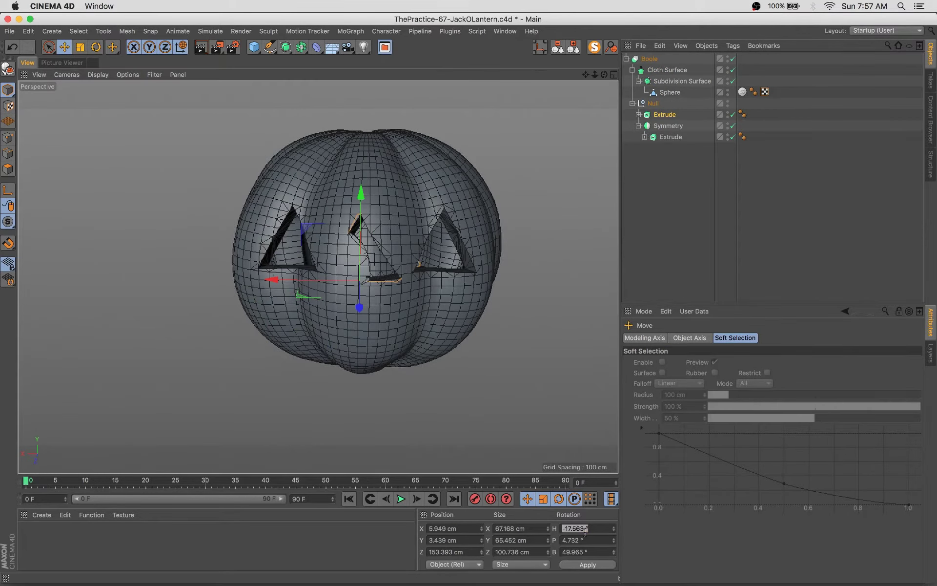
key(r)
mouse_move(391, 351)
mouse_down()
mouse_move(442, 203)
mouse_move(391, 324)
mouse_move(341, 241)
mouse_move(371, 301)
mouse_move(434, 314)
mouse_up()
key(t)
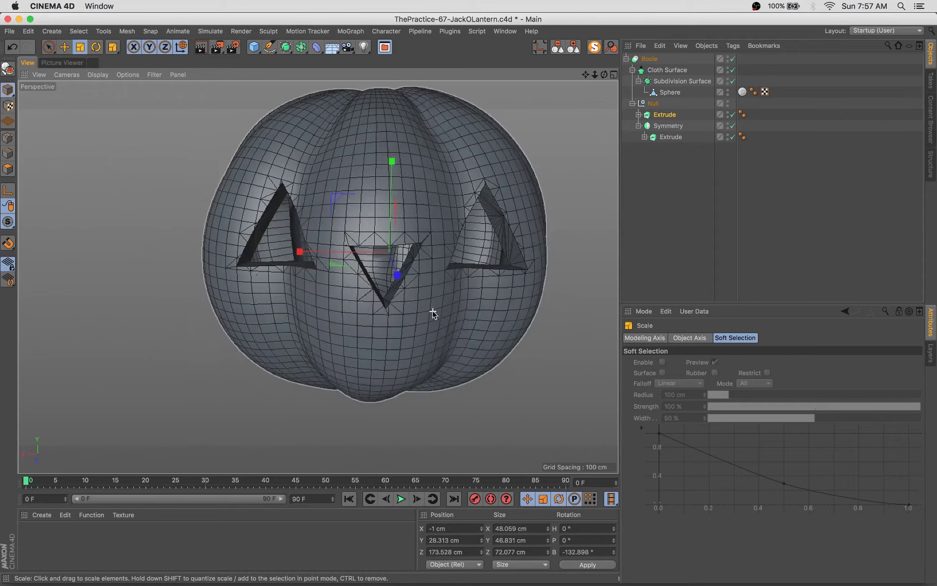
key(r)
drag(426, 258, 446, 345)
key(e)
Try tilting and raising the eye triangles, then undo those adjustments
click(297, 219)
key(r)
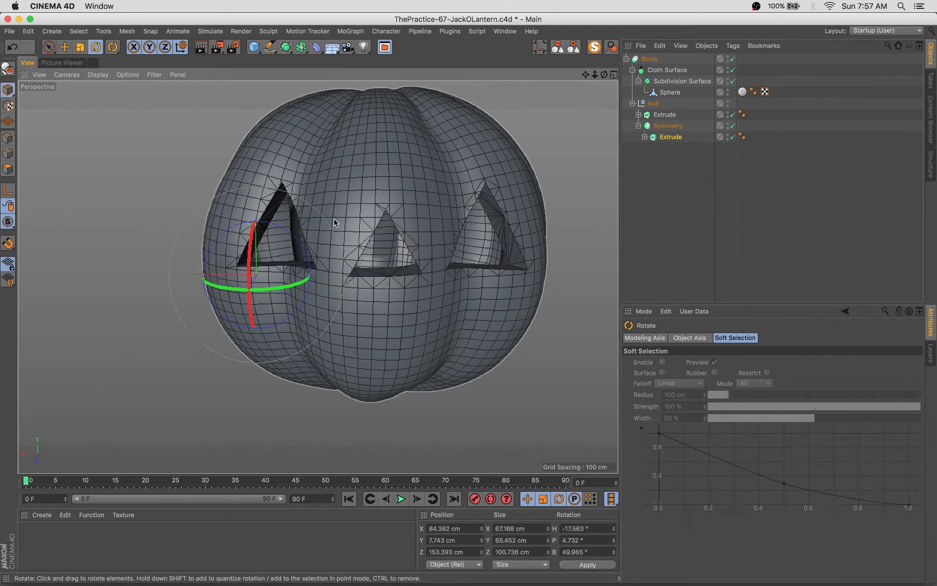
drag(335, 220, 157, 324)
key(e)
mouse_move(203, 220)
mouse_down()
mouse_move(214, 129)
mouse_move(307, 138)
mouse_move(296, 227)
mouse_up()
key(r)
key(e)
key(ctrl+z)
key(ctrl+z)
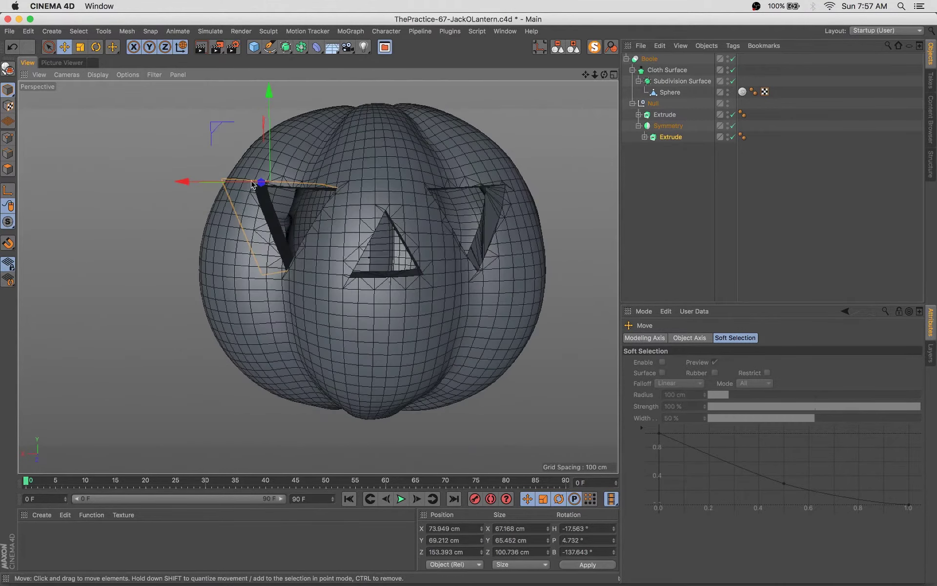
key(ctrl+z)
key(ctrl+z)
Reshape the nose outline with a knife cut, notching its bottom edge and moving its top point
click(664, 114)
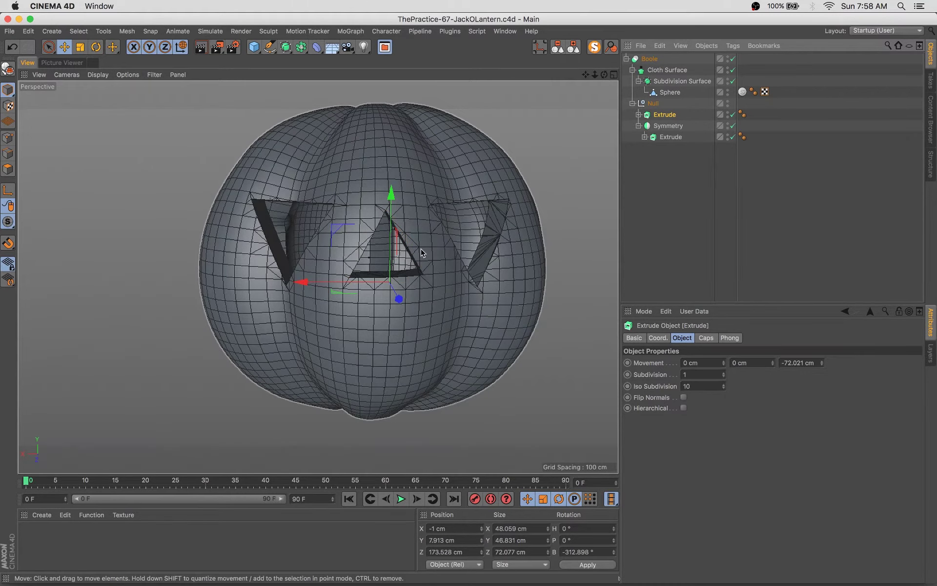
scroll(310, 239, up, 5)
mouse_move(310, 239)
alt+mouse_down()
mouse_move(477, 305)
mouse_move(356, 371)
alt+mouse_up()
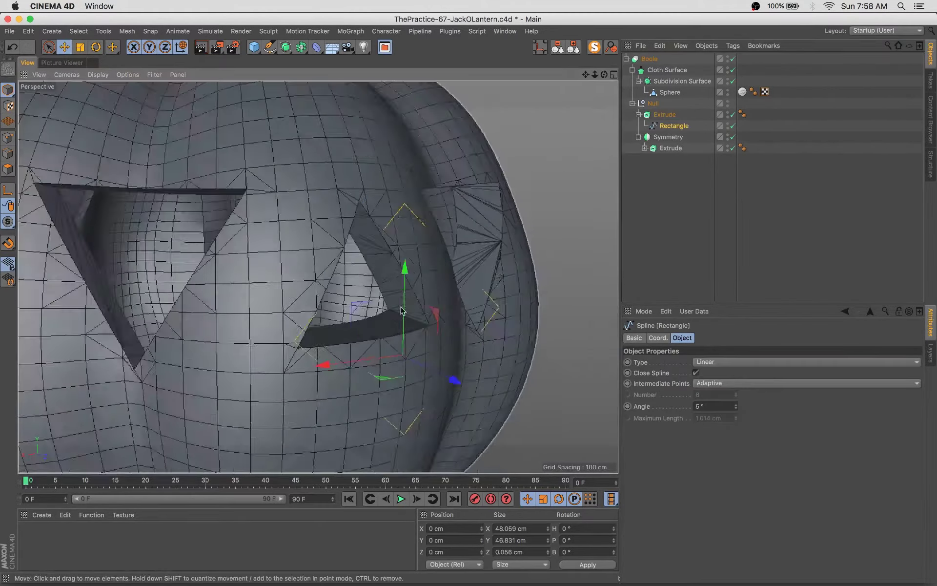
click(356, 371)
key(k)
key(k)
key(space)
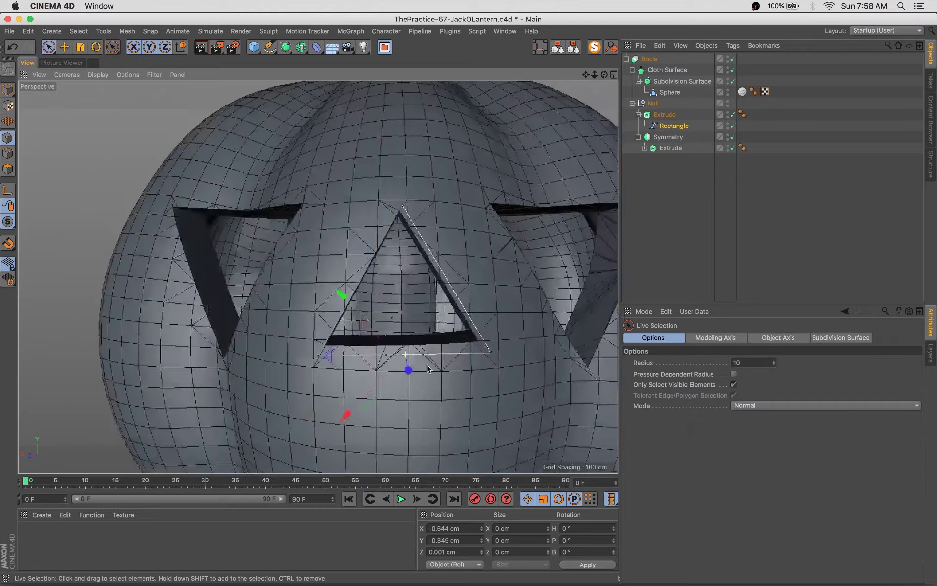
click(405, 353)
mouse_move(405, 344)
alt+mouse_down()
mouse_move(409, 368)
mouse_move(407, 303)
mouse_move(329, 302)
mouse_move(341, 313)
alt+mouse_up()
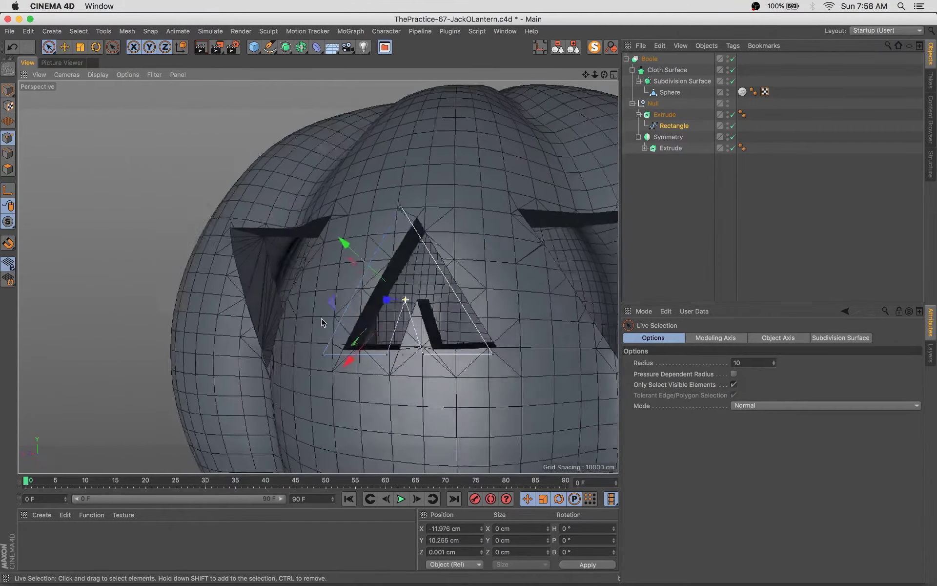
key(e)
click(390, 215)
alt+drag(481, 243, 418, 406)
Return to object mode and orbit to view the pumpkin's nose cut at an angle
scroll(417, 406, down, 5)
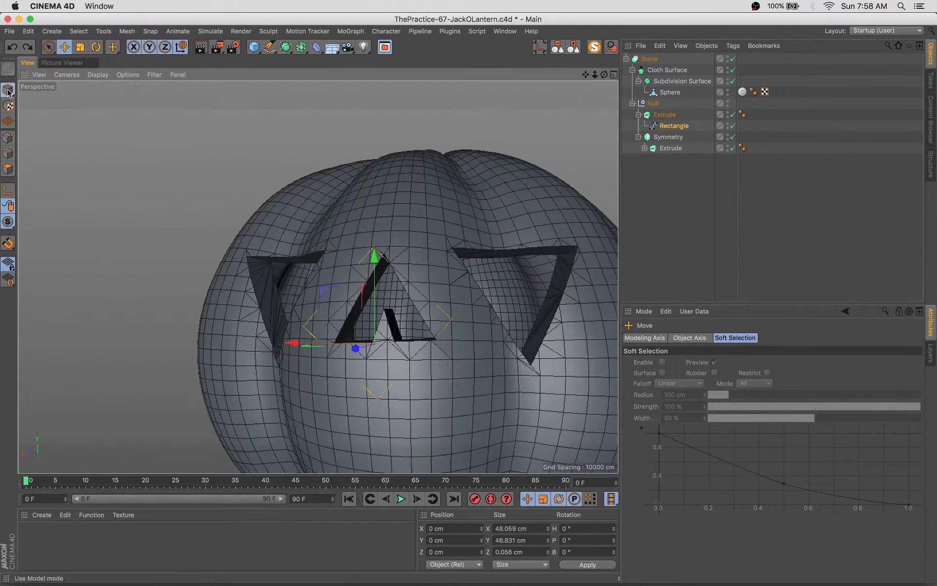
click(742, 91)
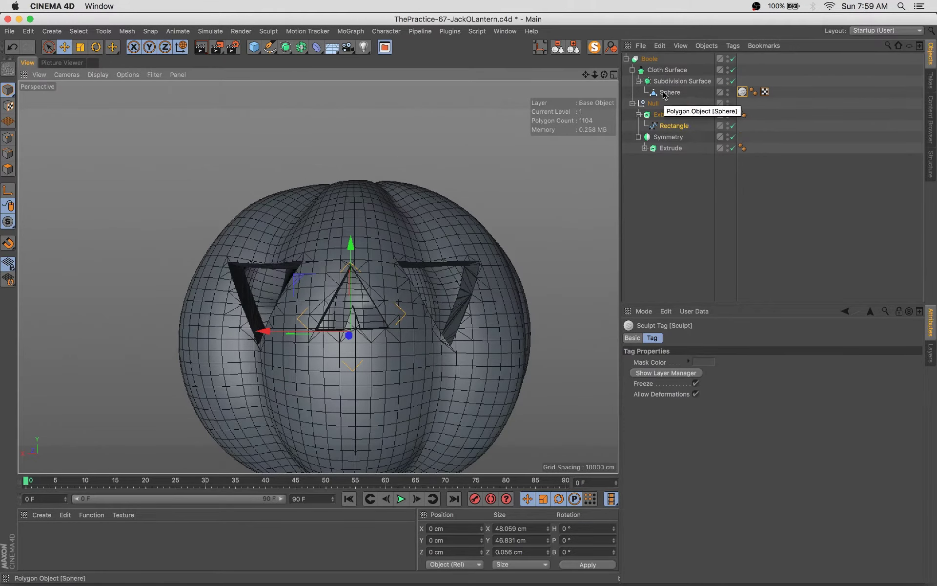
key(space)
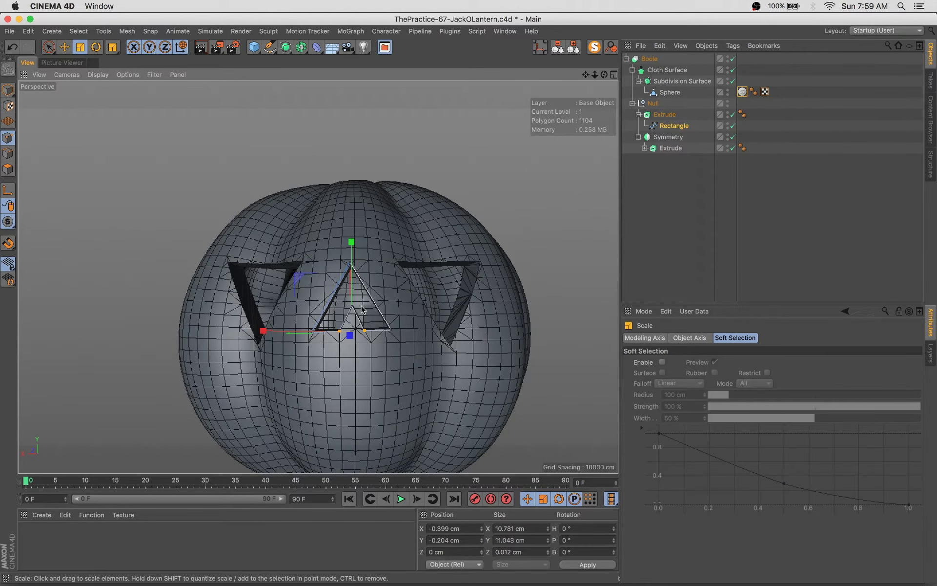
key(space)
click(278, 341)
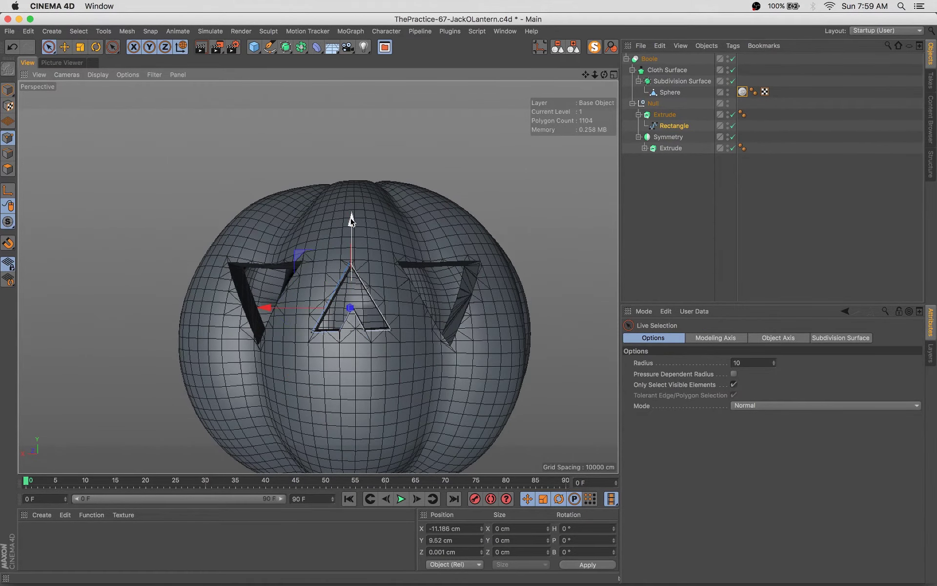
mouse_move(335, 247)
alt+mouse_down()
mouse_move(437, 260)
mouse_move(320, 324)
alt+mouse_up()
Split into four views, shading the front view with lines and setting one view to Back
middle_click(320, 324)
click(389, 277)
click(411, 301)
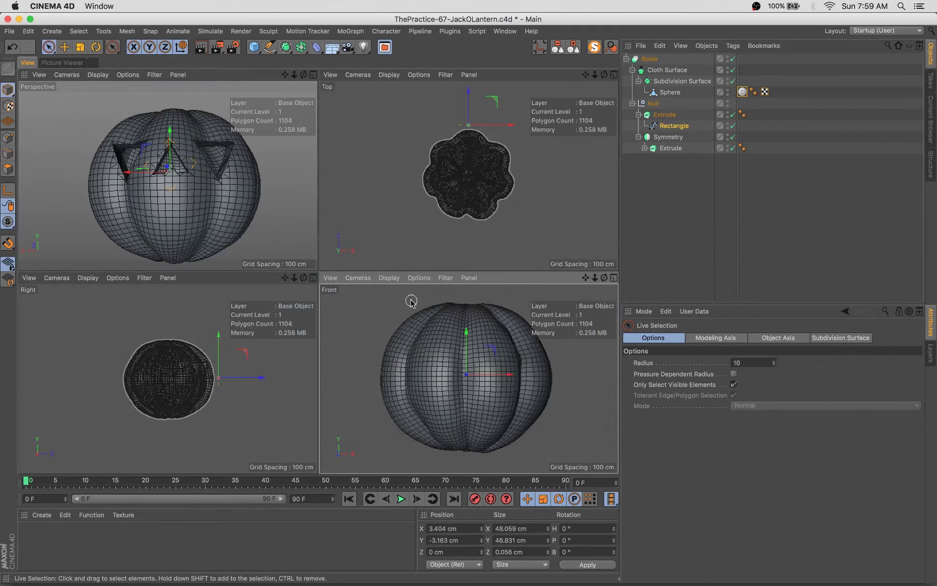
click(389, 277)
click(363, 398)
click(488, 391)
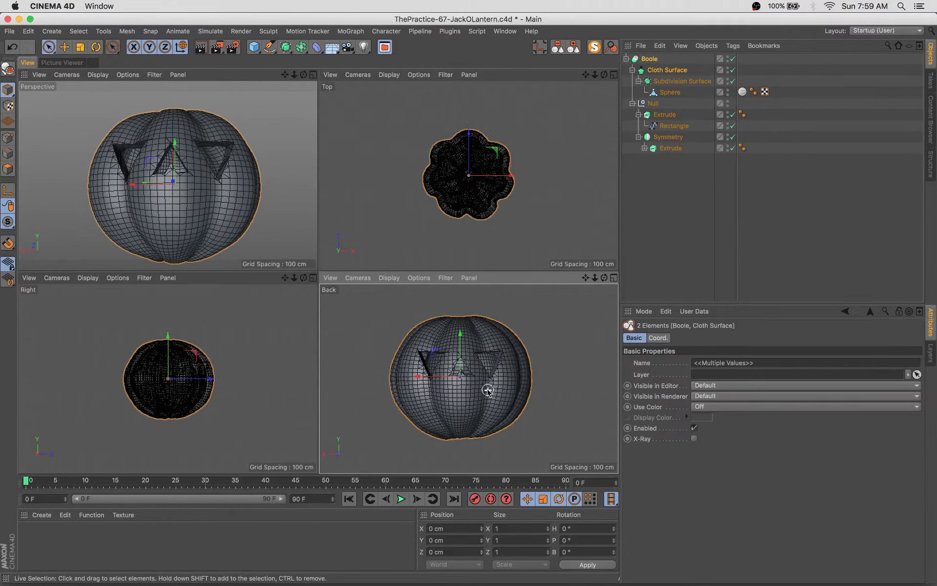
click(371, 342)
Draw the zigzag mouth Bezier spline and push it out in front of the pumpkin
click(270, 47)
click(318, 62)
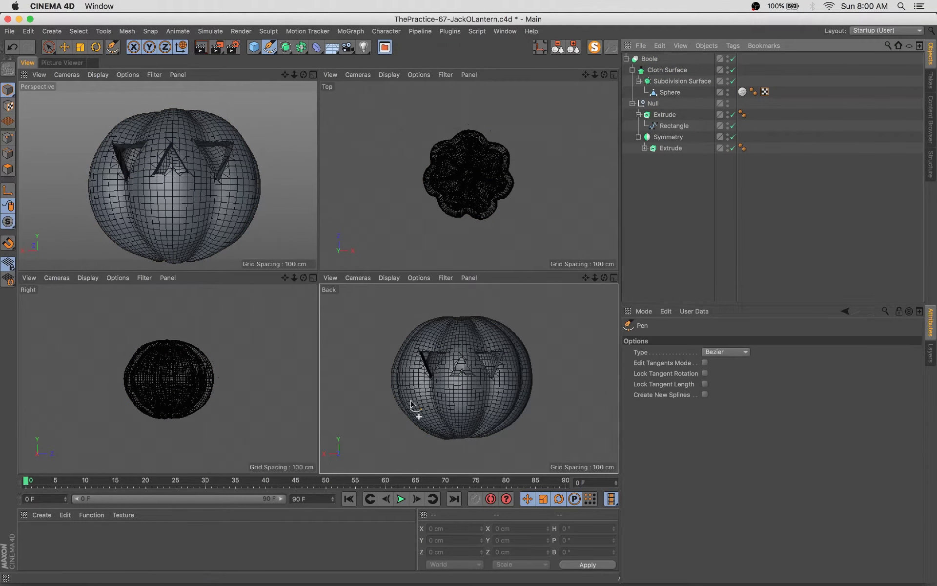
click(426, 391)
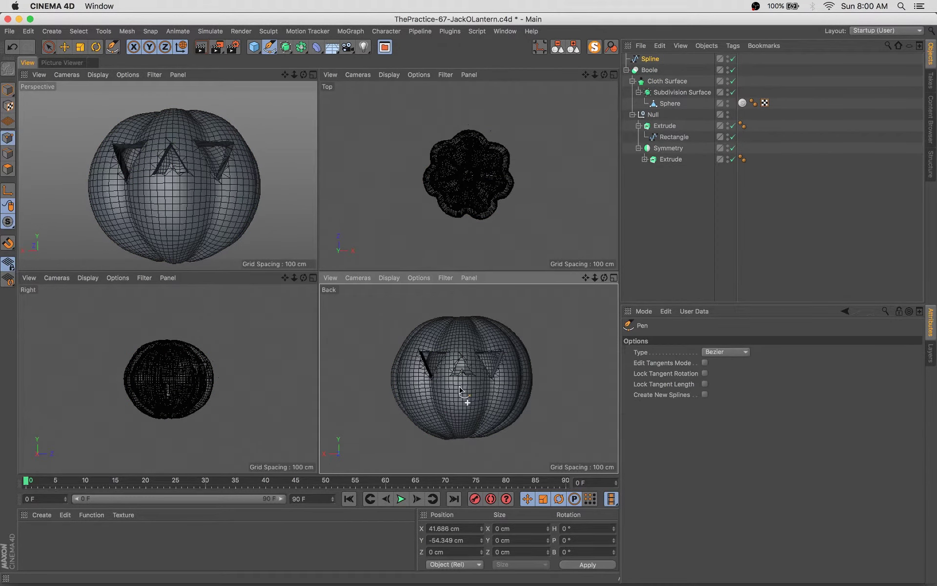
key(e)
drag(489, 166, 489, 234)
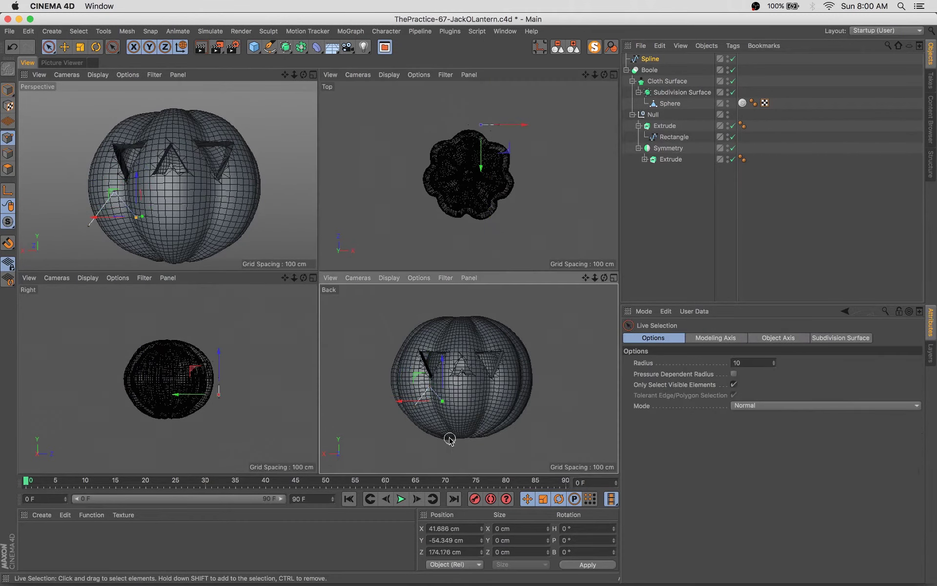
right_click(447, 435)
click(454, 355)
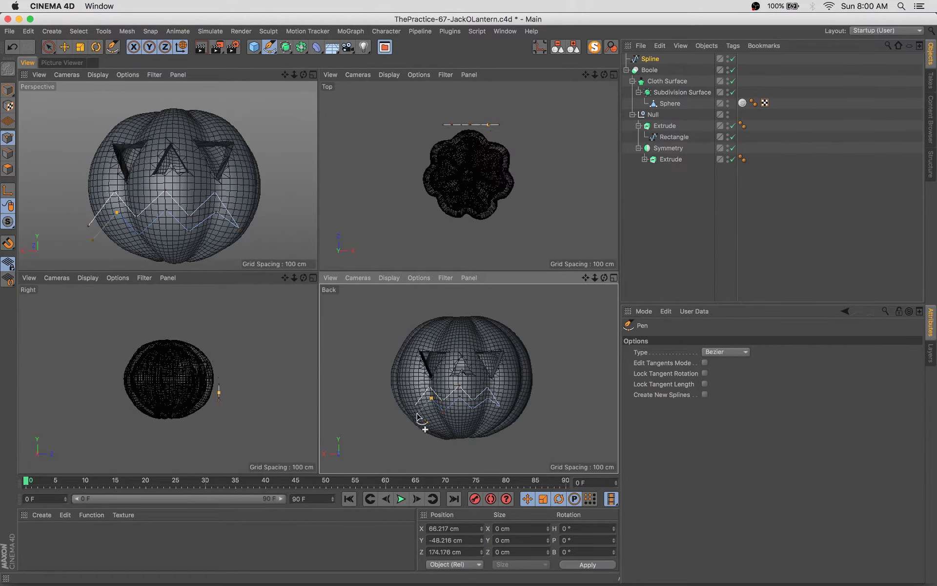
click(384, 414)
key(9)
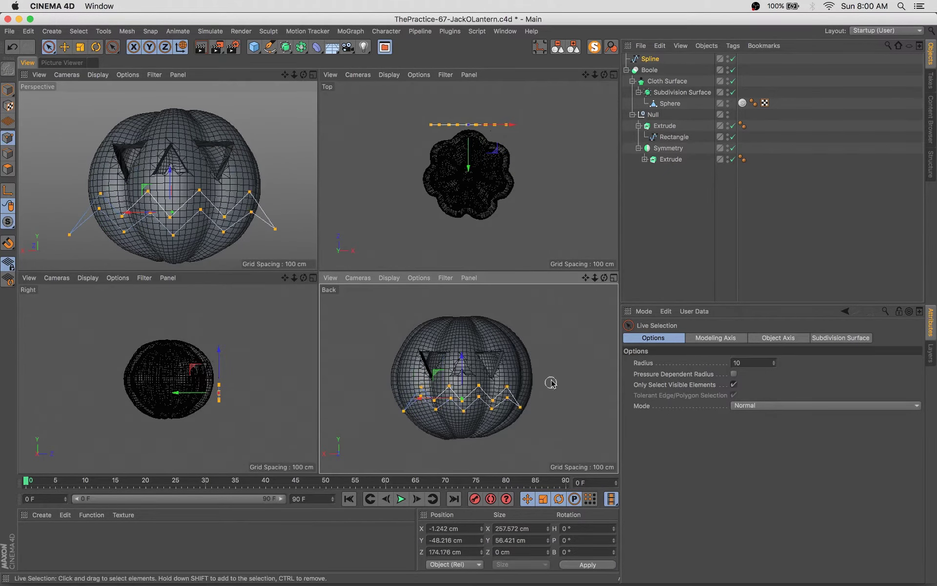
Raise the mouth's left end point slightly and return to a single perspective view
click(419, 405)
drag(418, 406, 414, 367)
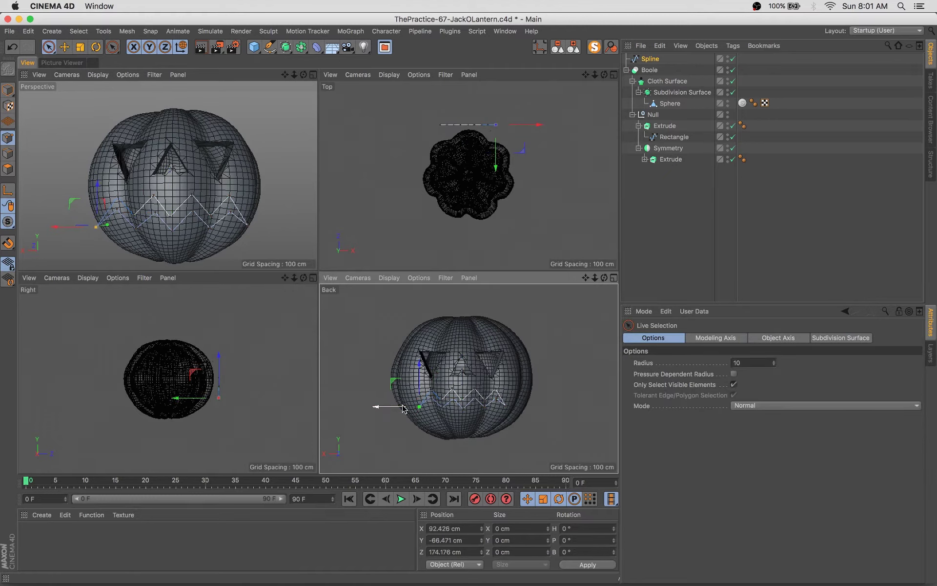
key(F1)
click(286, 47)
Extrude the zigzag spline and move the mouth extrude into the Null cutting group
alt+click(405, 61)
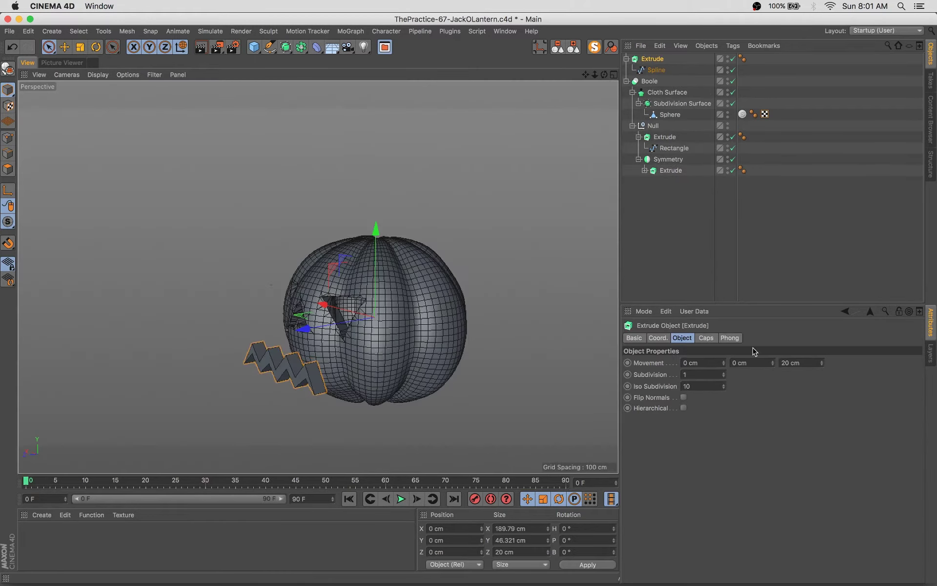
key(e)
alt+drag(391, 245, 518, 156)
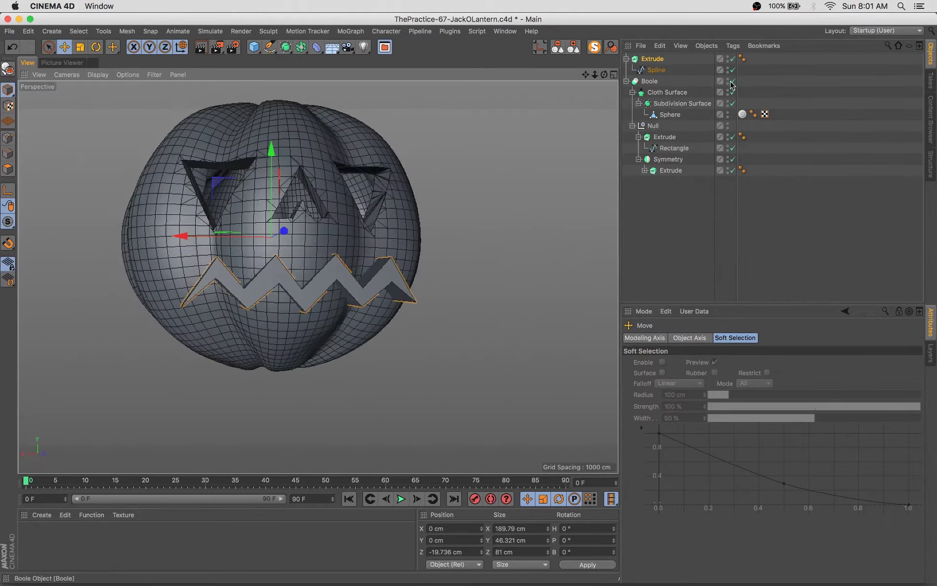
drag(652, 59, 653, 125)
mouse_move(293, 220)
alt+mouse_down()
mouse_move(222, 261)
mouse_move(168, 268)
alt+mouse_up()
scroll(222, 260, up, 3)
Scale the mouth spline's points and orbit around to check the carved face
click(322, 316)
key(t)
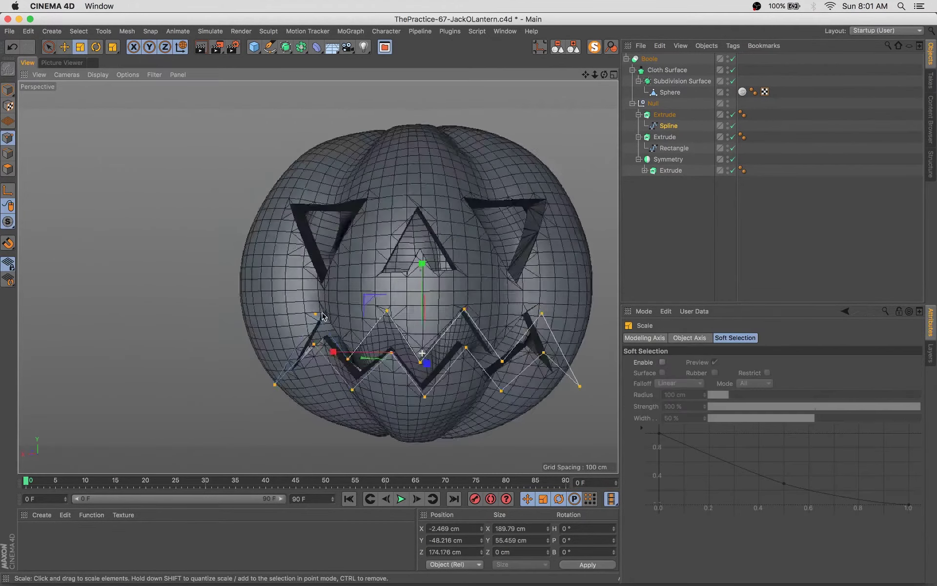
key(9)
alt+drag(322, 316, 311, 345)
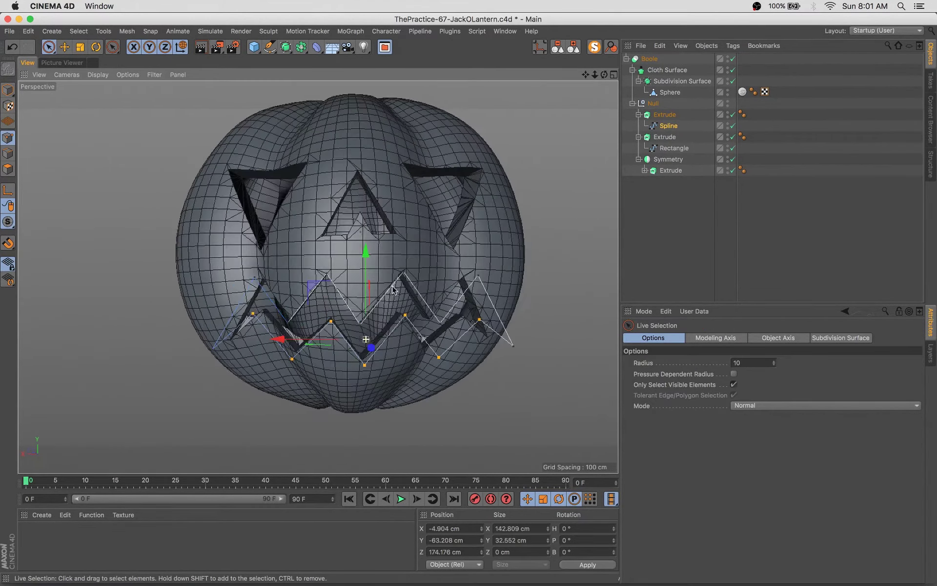
key(e)
alt+drag(438, 343, 291, 386)
scroll(291, 386, down, 3)
Preview the carving and set the render output height to 1240
key(shift+r)
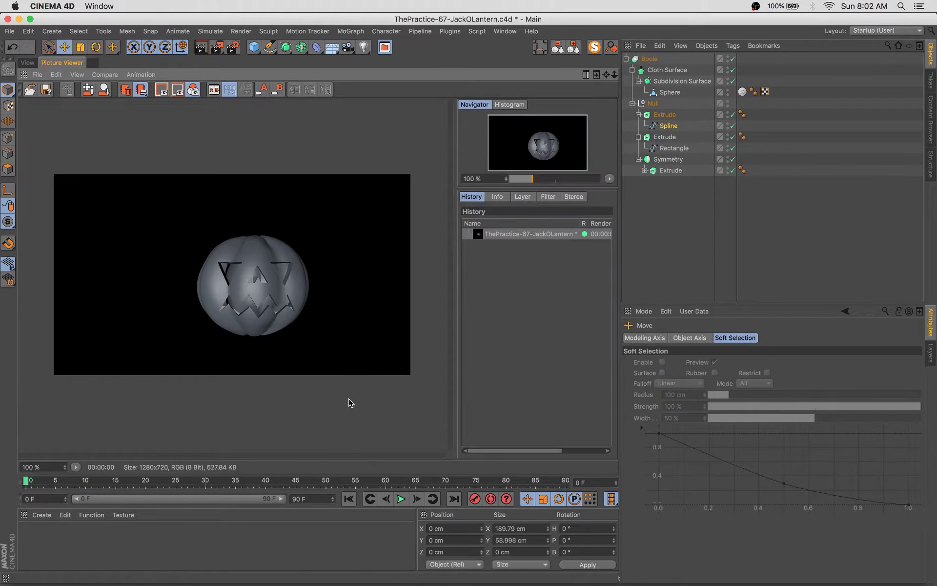
click(234, 47)
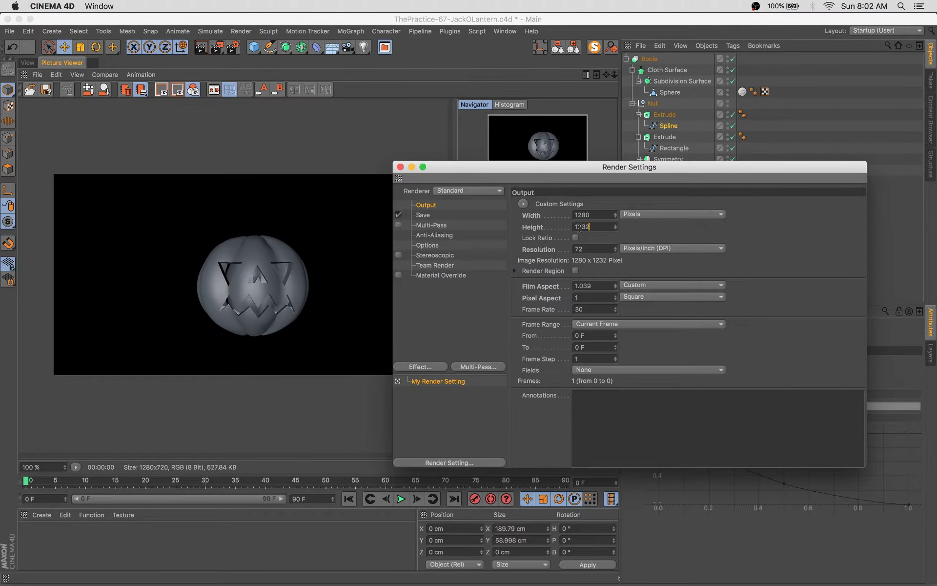
text(1240)
click(388, 184)
key(shift+r)
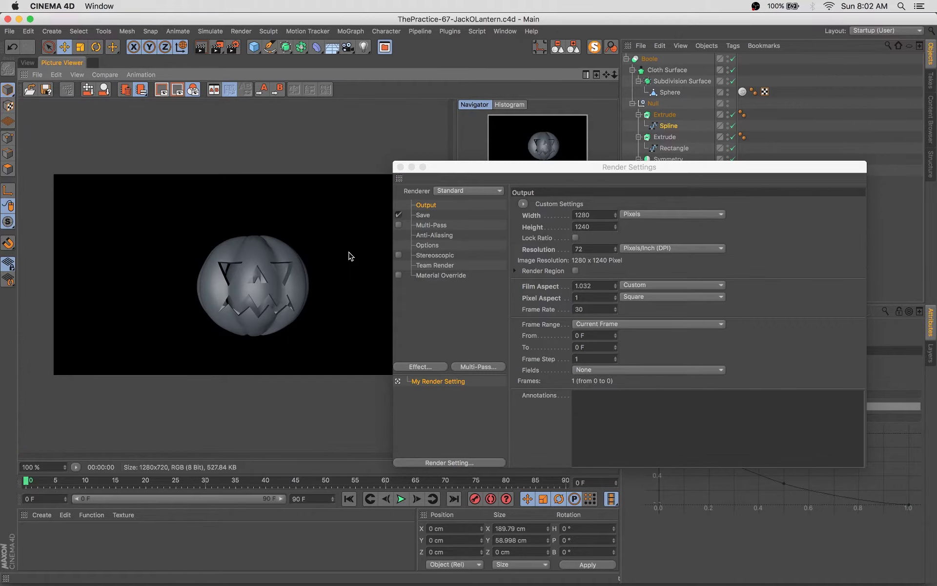
Add Ambient Occlusion and Global Illumination with Preview record density, then test render
click(435, 365)
click(592, 205)
click(602, 229)
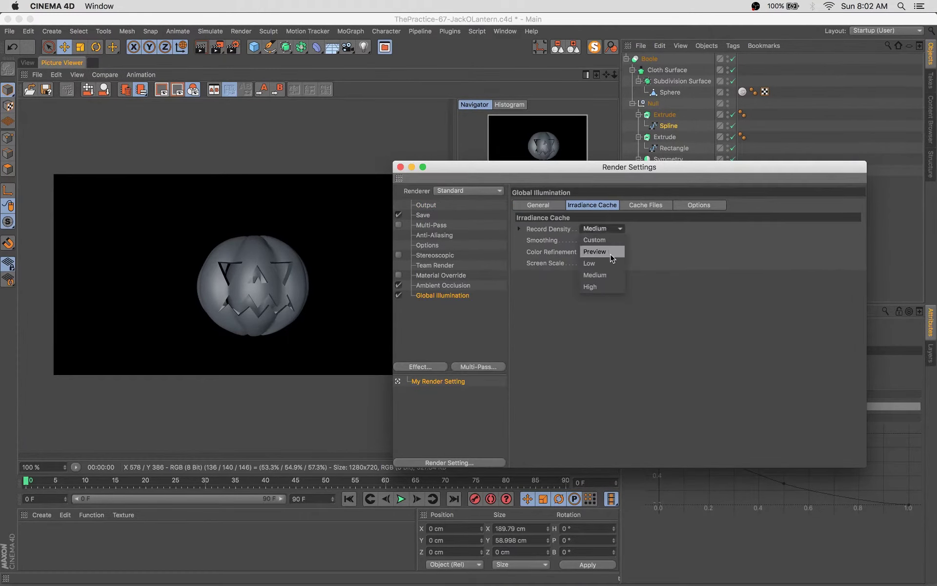
click(611, 258)
key(shift+r)
click(28, 63)
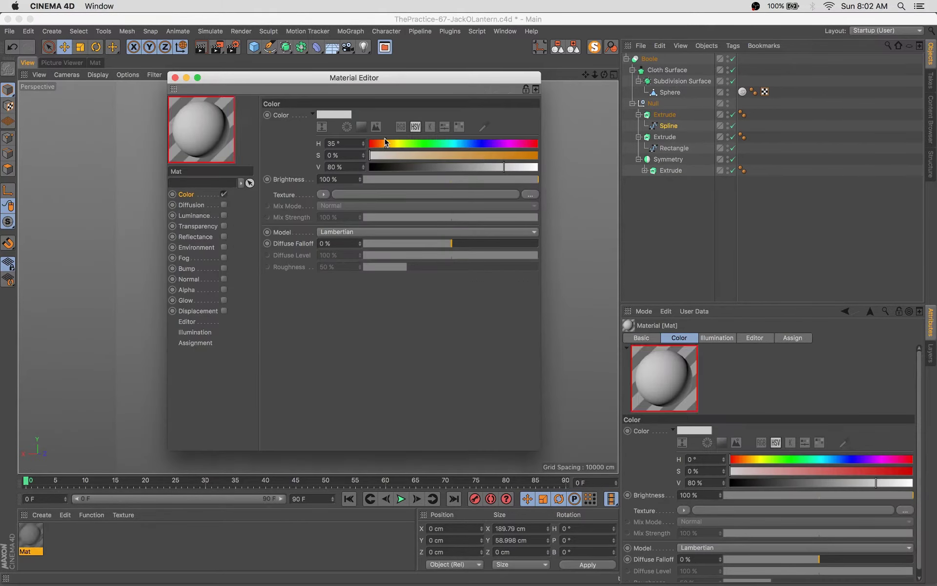
Colour the material orange, apply it to the pumpkin, save and render
drag(386, 155, 488, 156)
drag(239, 78, 512, 224)
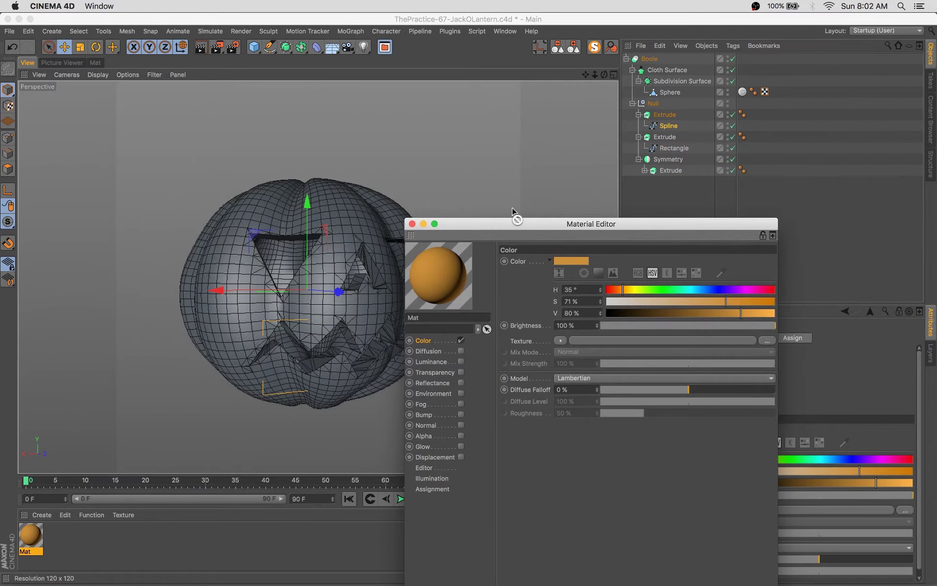
drag(31, 536, 650, 59)
key(super+s)
key(shift+r)
click(27, 63)
Add a Physical Sky renamed Sky and choose a cloudy night sky preset
click(331, 48)
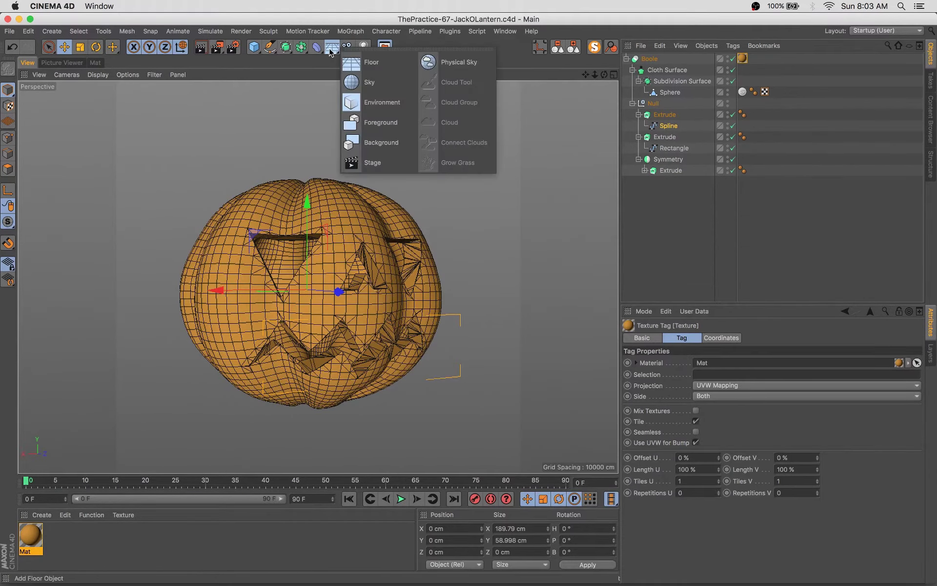
click(466, 62)
click(825, 337)
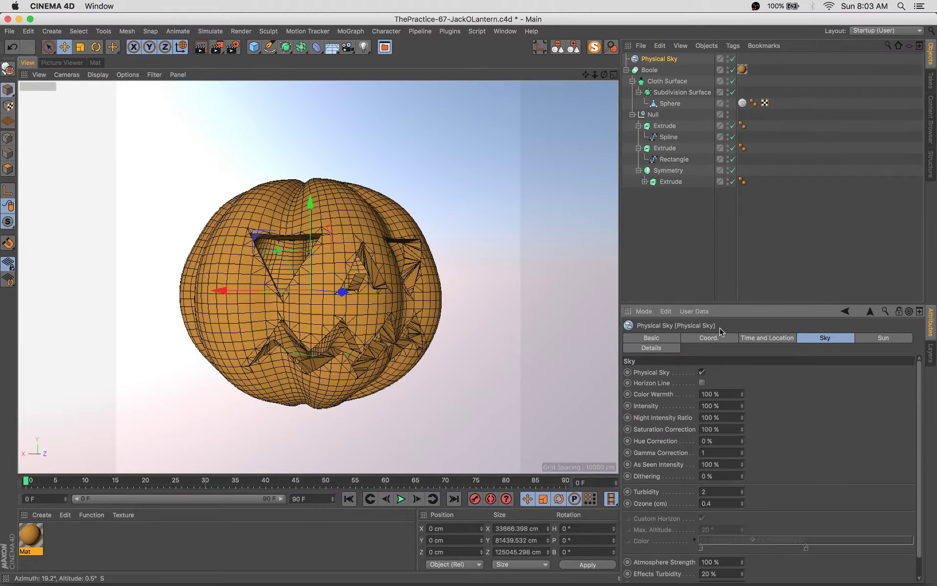
click(767, 338)
click(708, 338)
click(651, 338)
click(661, 462)
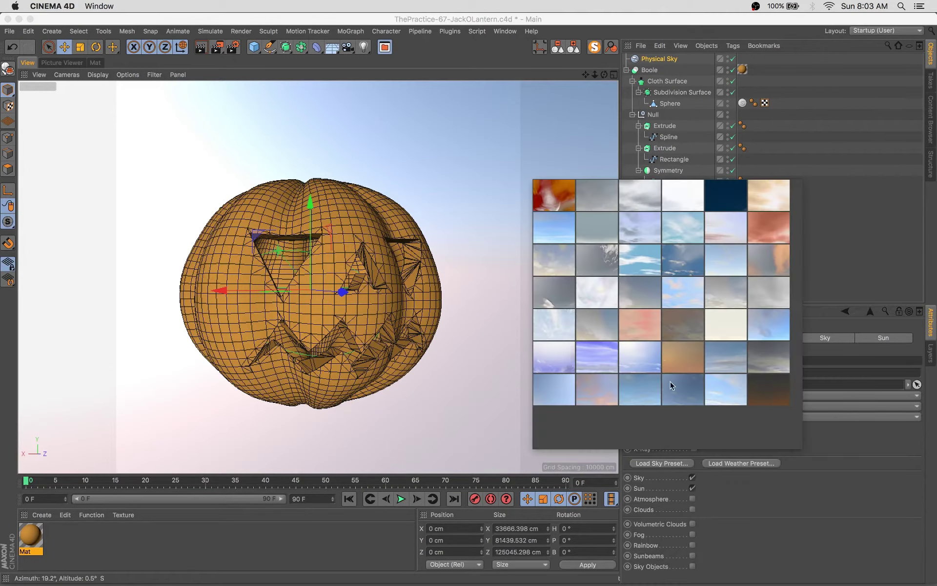
Apply a daylight weather preset and a cloudy sky preset, then render the scene
click(674, 386)
click(725, 463)
click(643, 205)
click(661, 462)
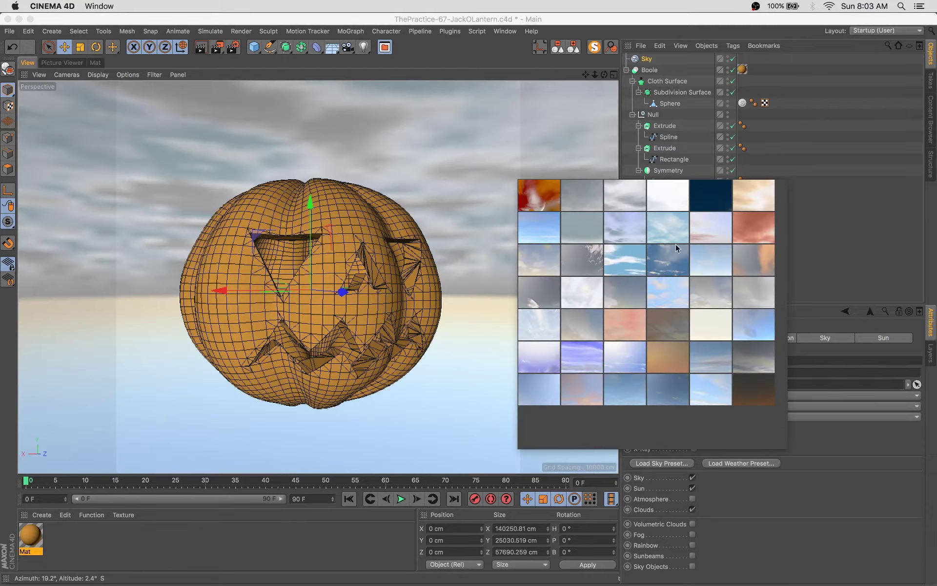
click(676, 244)
key(shift+r)
click(627, 70)
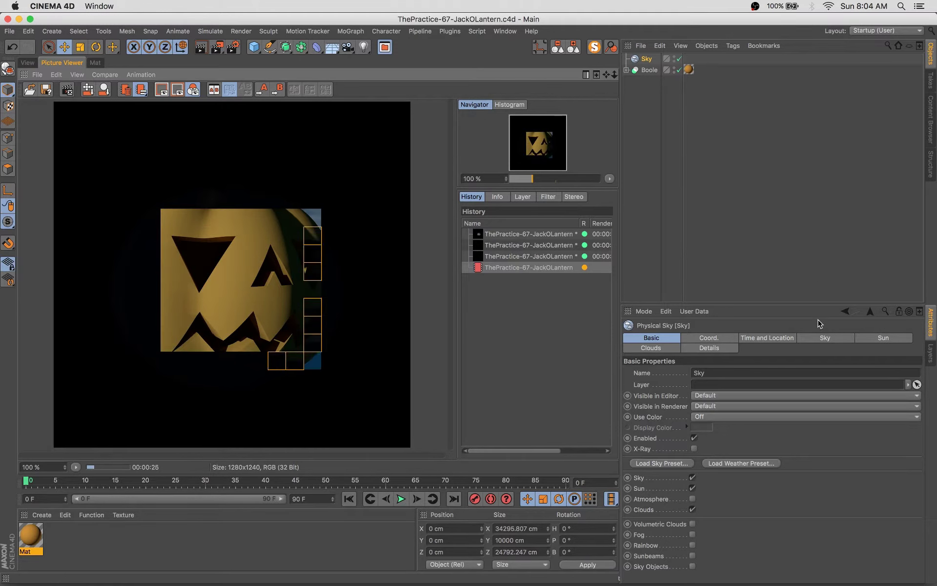
Tint the sky gradient purple and render the scene with the purple sky
click(651, 347)
click(844, 338)
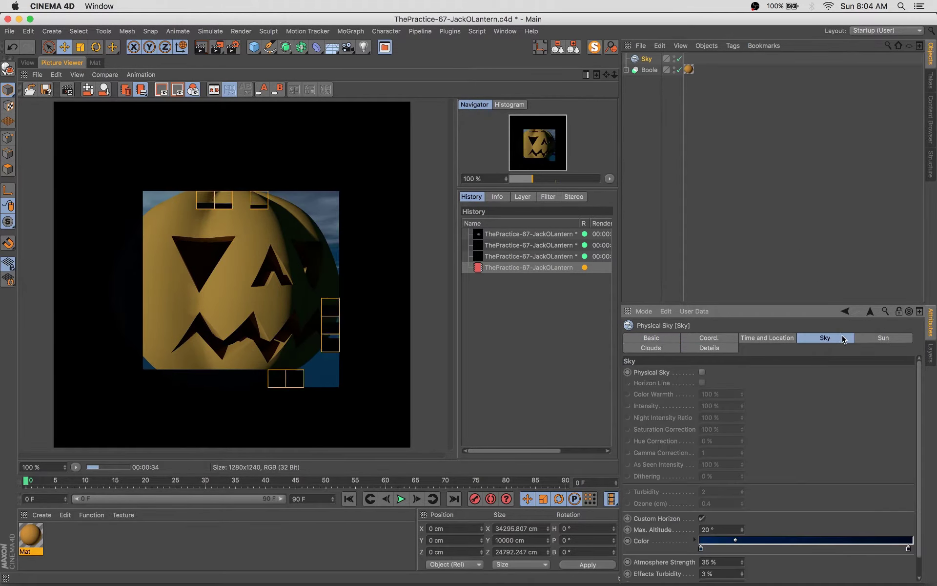
double_click(701, 547)
click(753, 570)
double_click(908, 548)
click(869, 575)
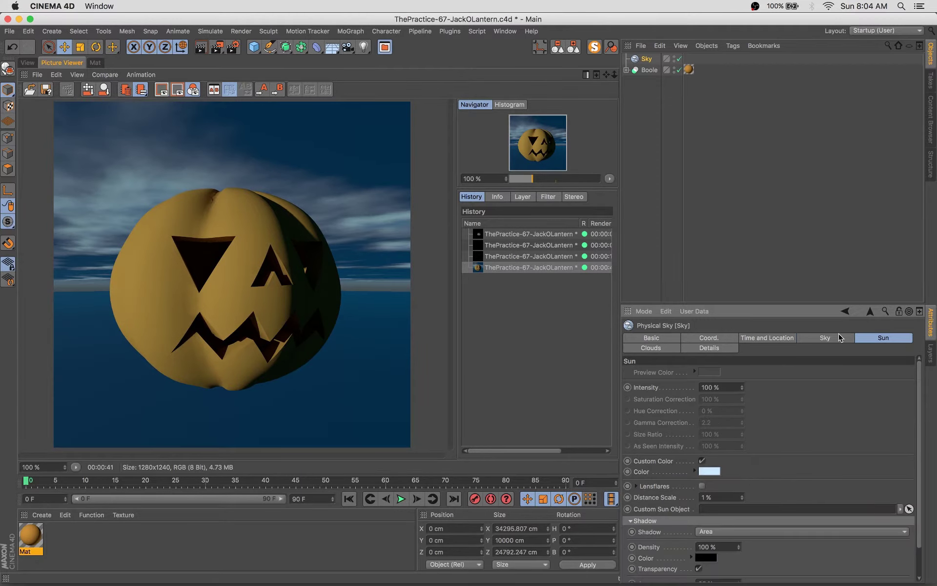
click(840, 337)
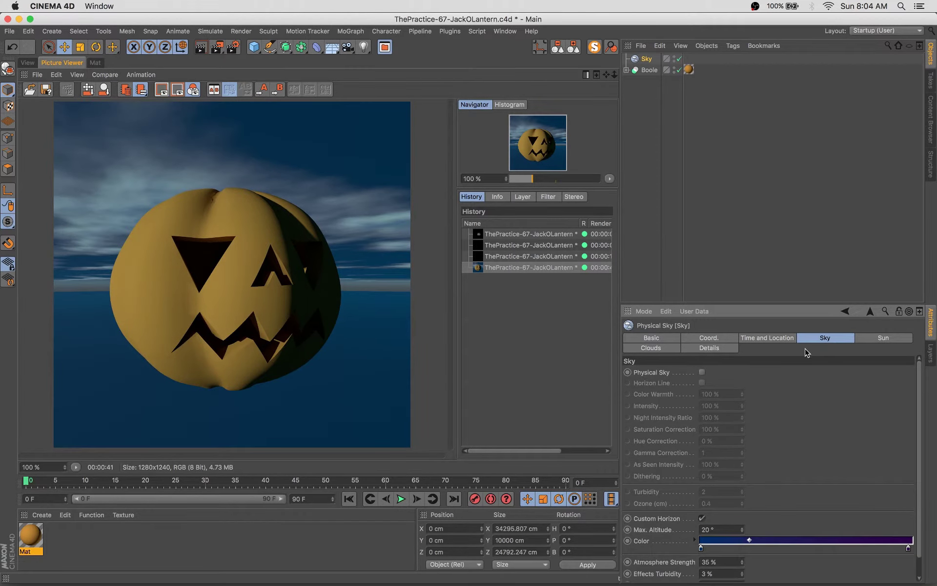
key(shift+r)
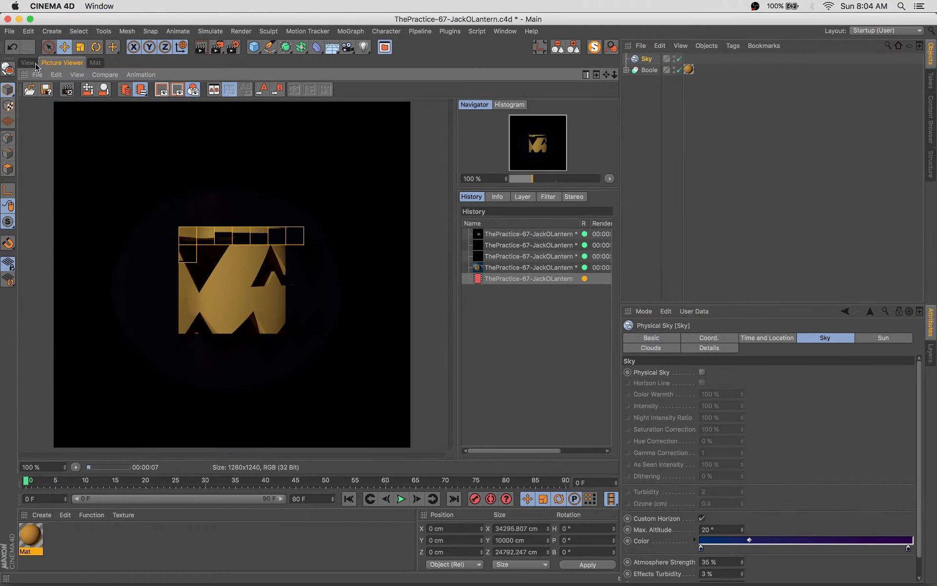
click(27, 62)
Enable cloud Layer 4 and add a camera from the view with heading -180°
alt+drag(312, 288, 342, 288)
click(651, 348)
click(662, 414)
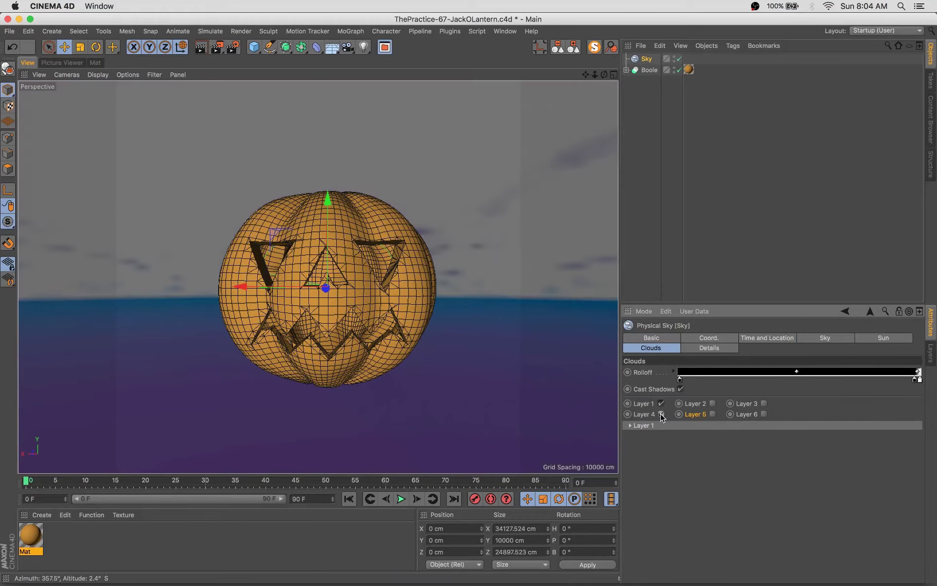
alt+drag(484, 264, 488, 264)
click(348, 47)
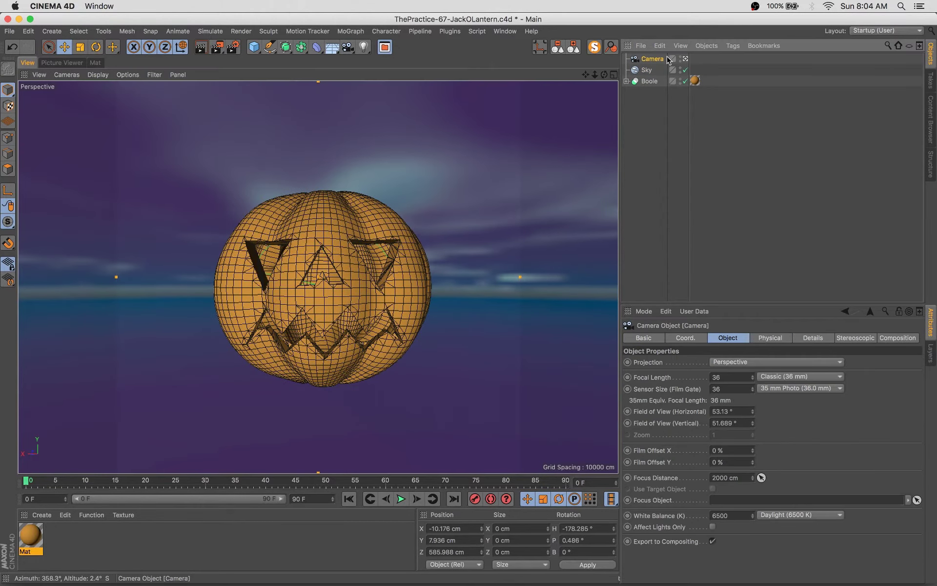
text(-180)
key(Tab)
Set the camera pitch to 0° and its X position to 0
text(0)
key(Return)
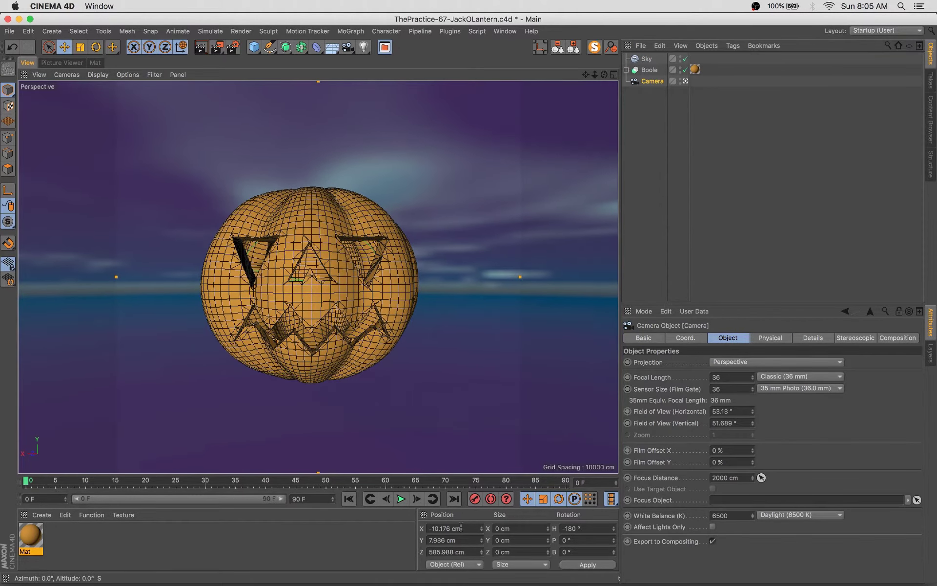
text(0)
key(Return)
click(307, 292)
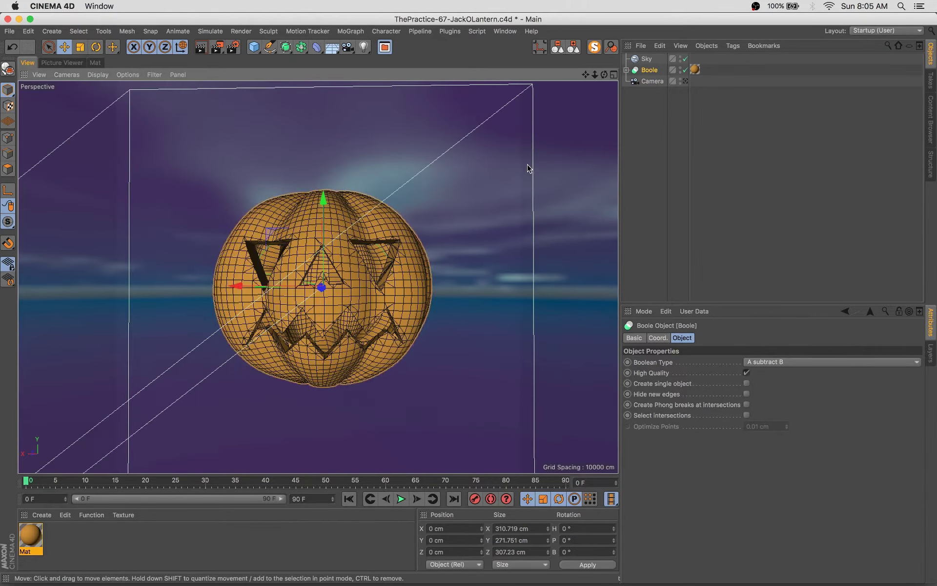
alt+drag(527, 169, 488, 147)
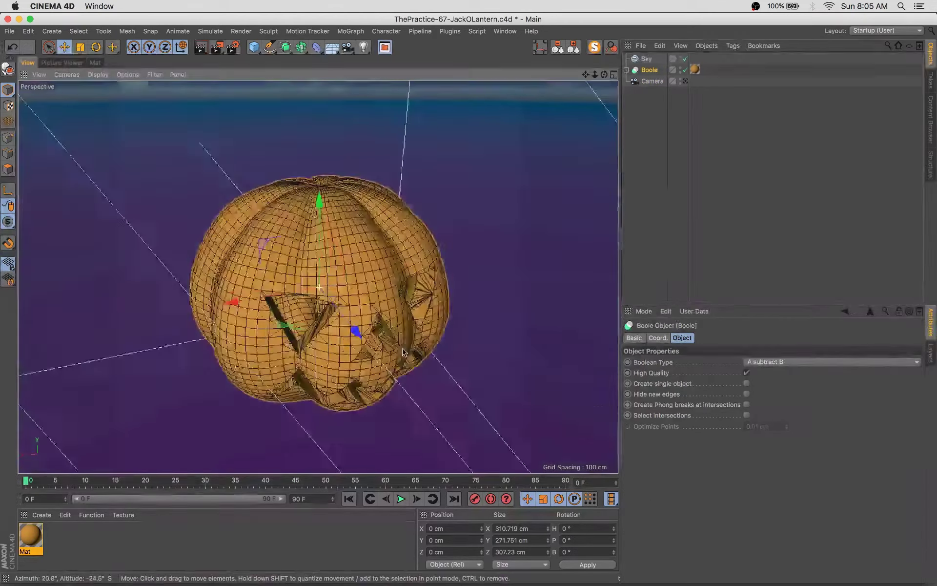
Add a flattened cylinder as a stem, then delete it
click(254, 47)
click(293, 103)
mouse_move(322, 124)
mouse_down()
mouse_move(322, 185)
mouse_move(321, 169)
mouse_move(445, 350)
mouse_move(338, 345)
mouse_move(425, 276)
mouse_move(391, 305)
mouse_up()
scroll(320, 156, up, 5)
scroll(445, 350, up, 5)
key(Delete)
key(ctrl+z)
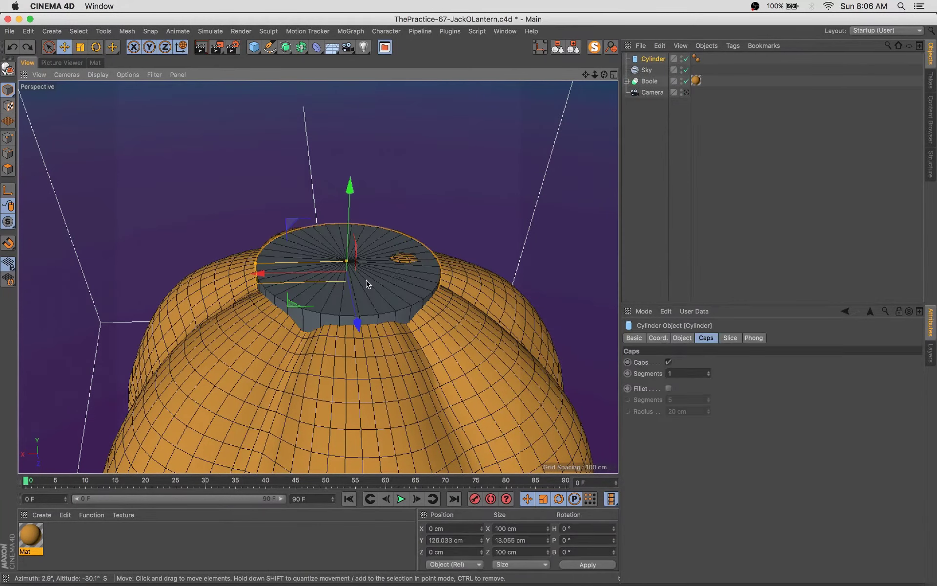
key(Delete)
drag(254, 47, 421, 81)
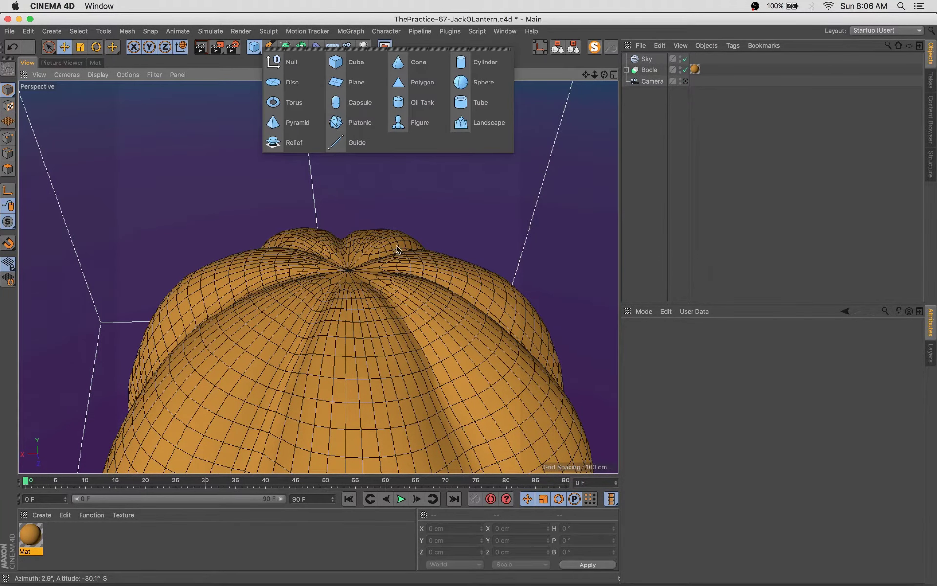
Add a Bezier leaf surface with Subdivision X and Y of 5, thickened by Cloth Surface
click(405, 98)
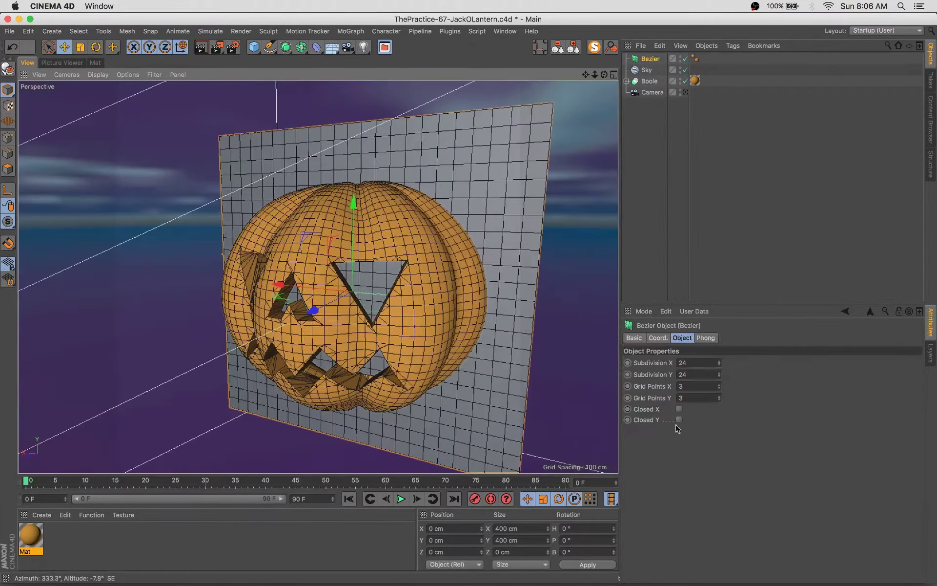
double_click(698, 362)
text(5)
key(Tab)
text(5)
key(Return)
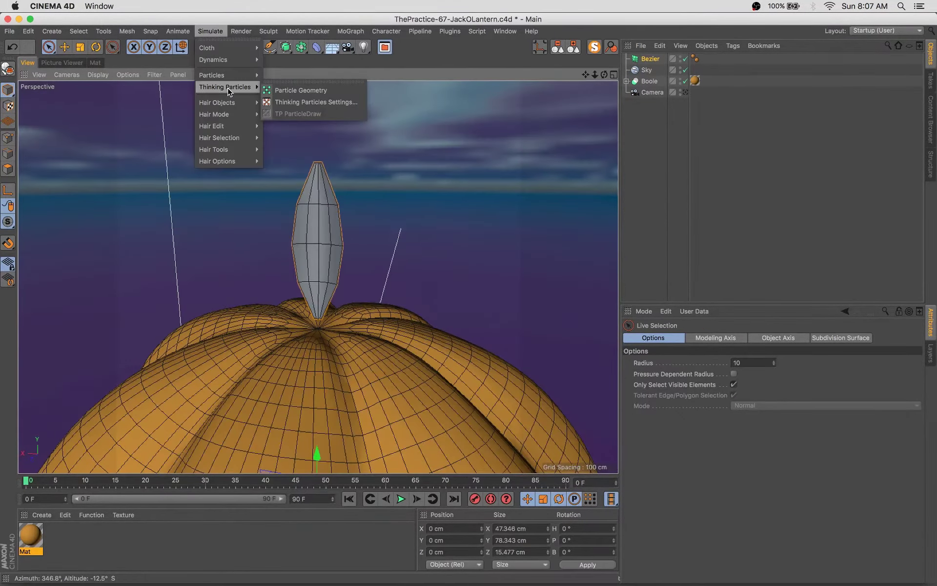
alt+click(288, 49)
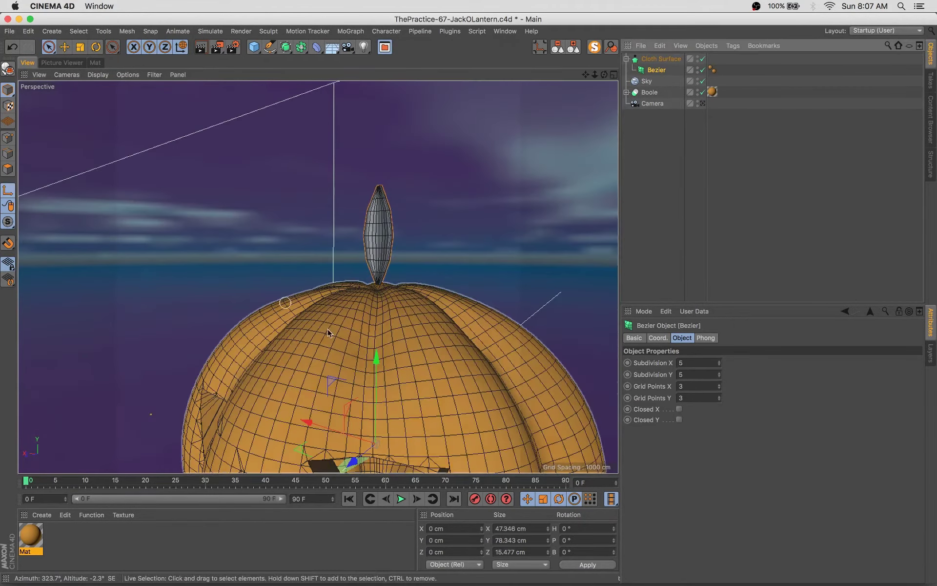
key(t)
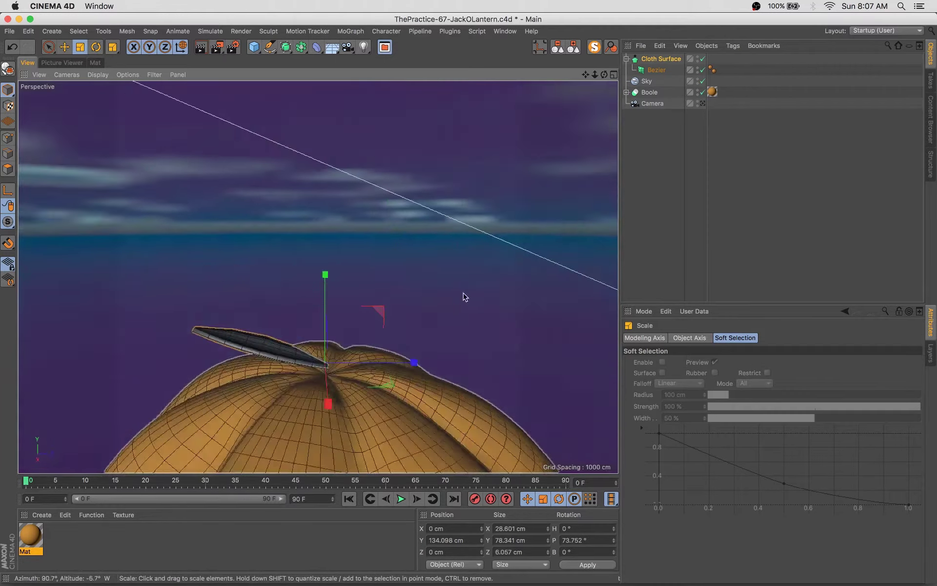
Create a radial-mode Cloner containing the Cloth Surface leaf
click(350, 31)
alt+click(363, 53)
click(789, 361)
click(683, 372)
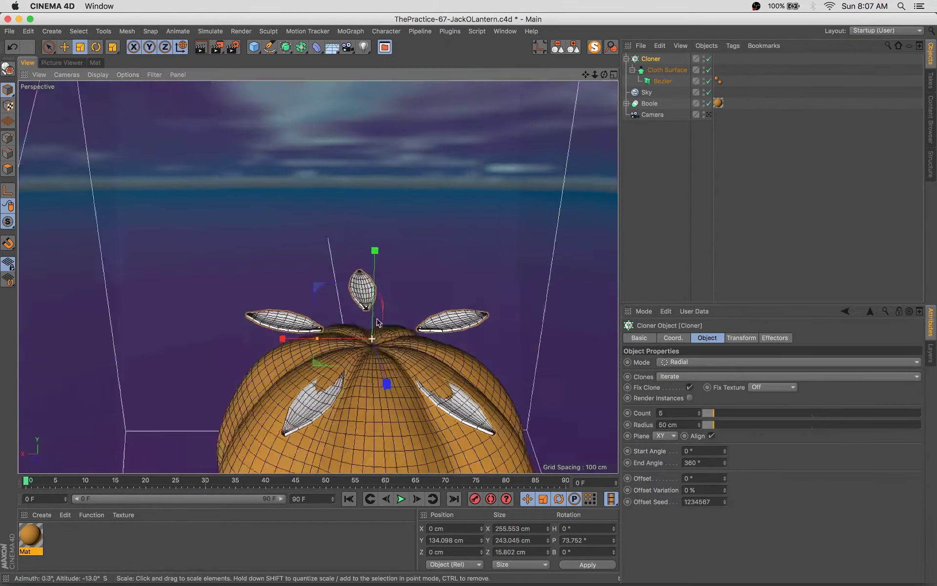
drag(702, 425, 701, 429)
Shrink the leaf ring's radius, try different counts, and tilt the clones by -12°
mouse_move(342, 292)
alt+mouse_down()
mouse_move(372, 356)
mouse_move(341, 317)
alt+mouse_up()
mouse_move(714, 413)
mouse_down()
mouse_move(745, 415)
mouse_move(727, 413)
mouse_up()
alt+drag(286, 174, 302, 205)
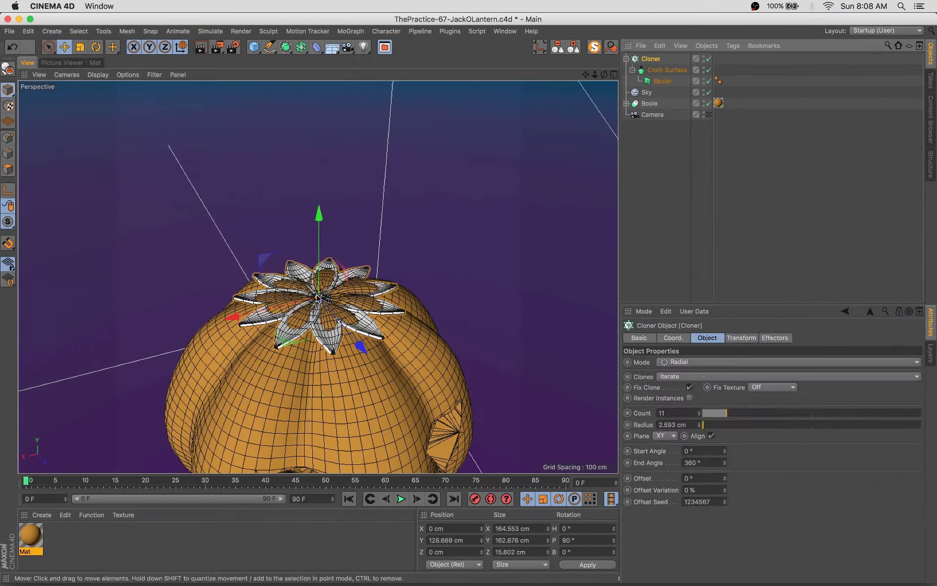
click(742, 337)
drag(843, 389, 843, 406)
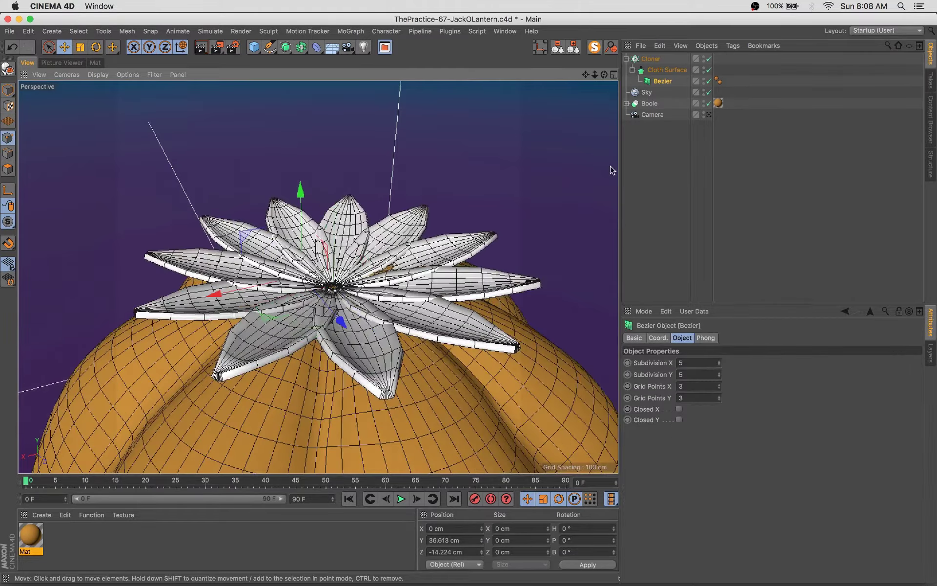
Inspect the leaf ring from above and set the Cloner count to 10
click(662, 81)
mouse_move(271, 155)
alt+mouse_down()
mouse_move(386, 231)
mouse_move(392, 312)
alt+mouse_up()
click(445, 215)
mouse_move(446, 215)
alt+mouse_down()
mouse_move(446, 205)
mouse_move(488, 224)
alt+mouse_up()
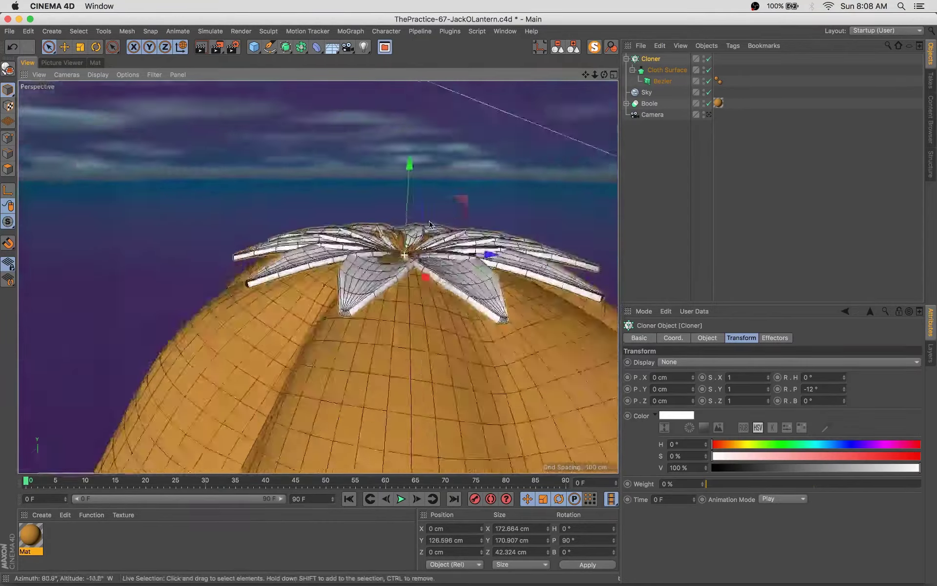
click(708, 338)
drag(700, 413, 700, 418)
click(699, 411)
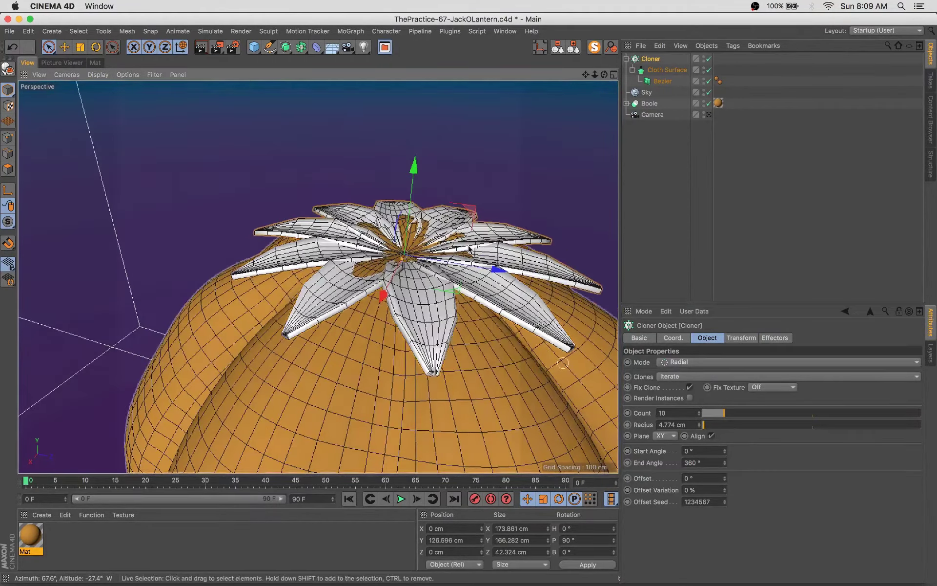
mouse_move(444, 205)
alt+mouse_down()
mouse_move(327, 369)
mouse_move(273, 292)
alt+mouse_up()
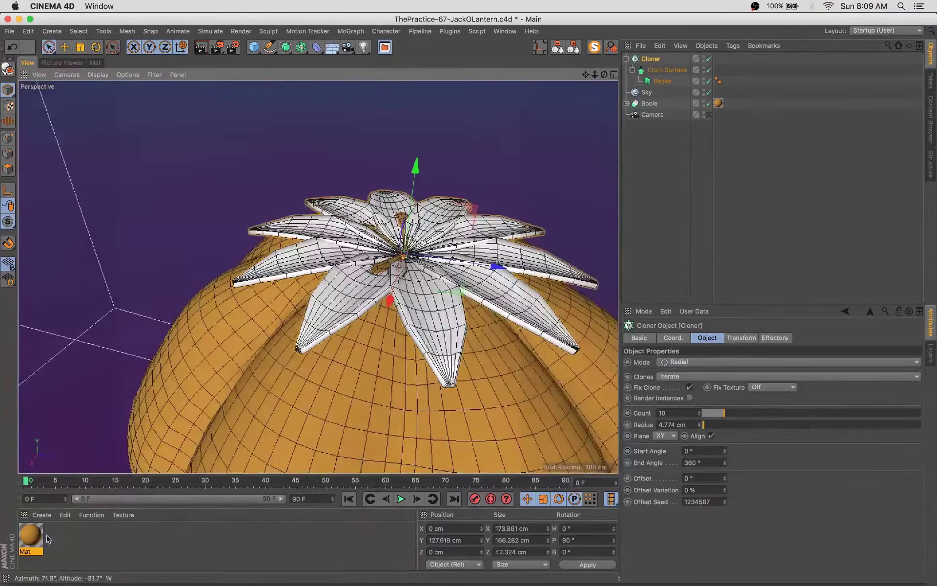
Create a green material, Mat.1, and apply it to the leaf Cloner
ctrl+drag(30, 535, 58, 536)
double_click(58, 535)
drag(384, 143, 417, 143)
drag(542, 74, 650, 58)
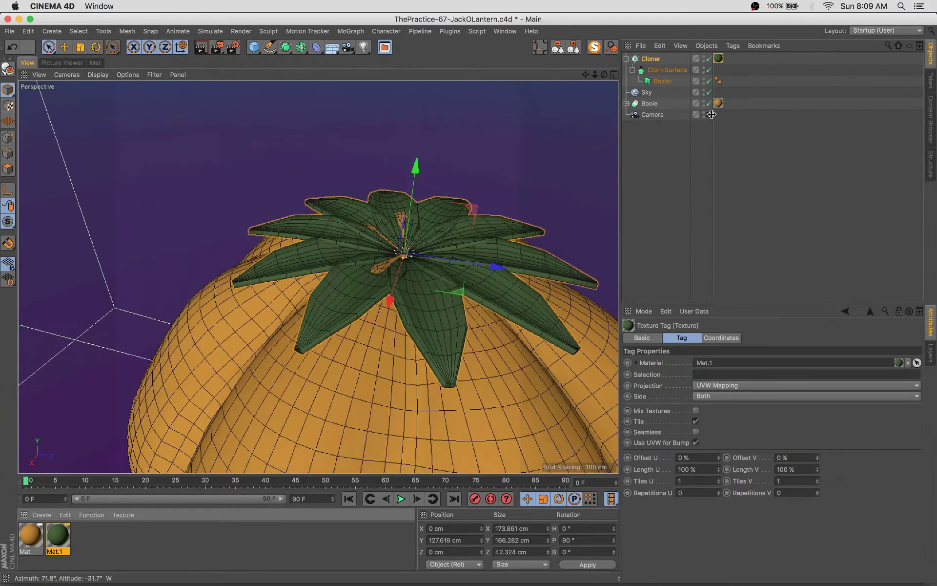
Adjust the Cloth Surface leaf's thickness and review the Cloner transform settings
click(668, 70)
key(t)
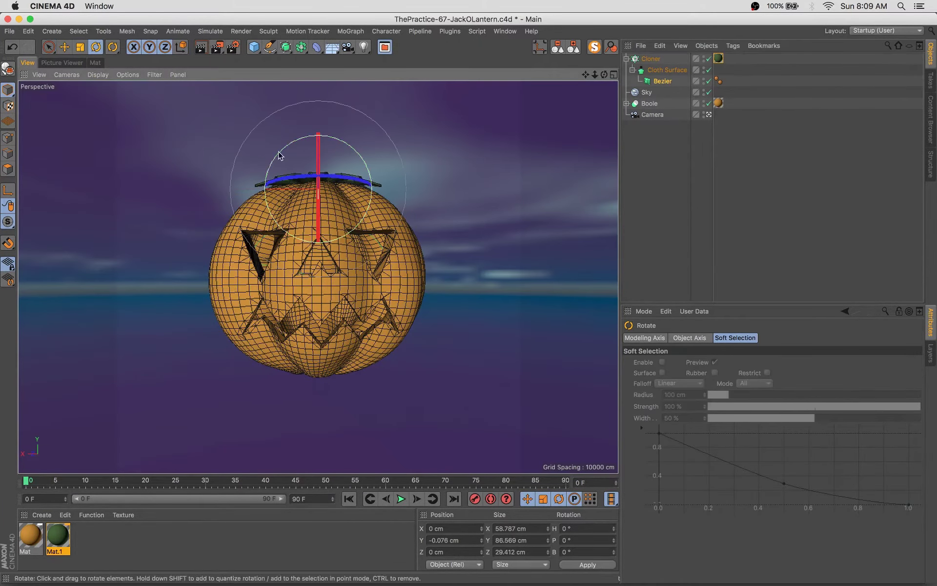
click(650, 58)
click(741, 338)
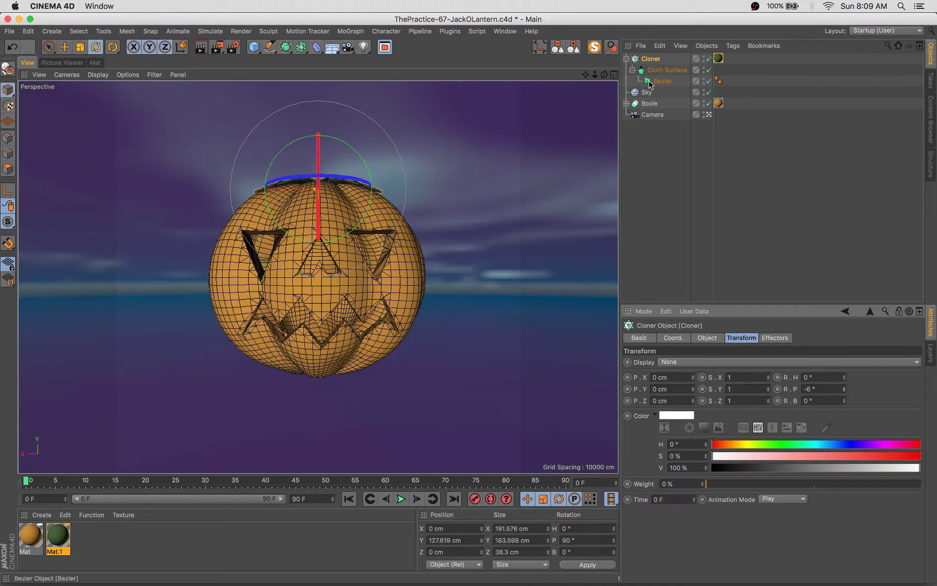
click(666, 70)
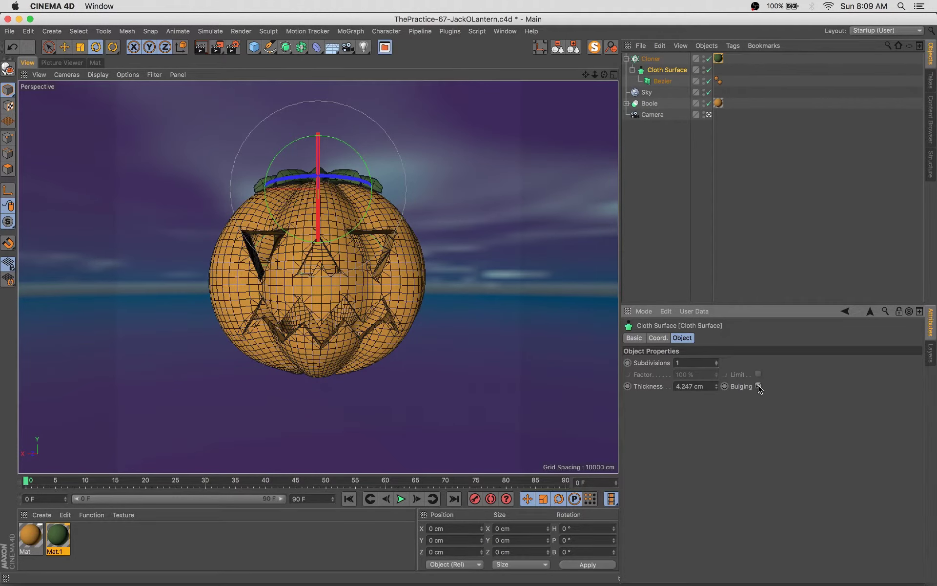
Preview-render the scene, move the Sky to the bottom of the list, and add a Light
key(shift+r)
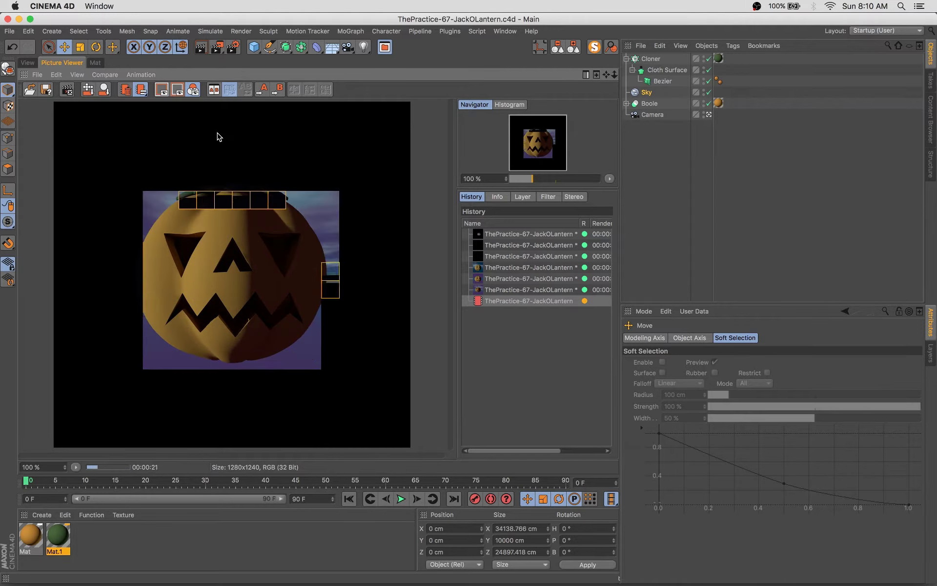
drag(649, 70, 682, 96)
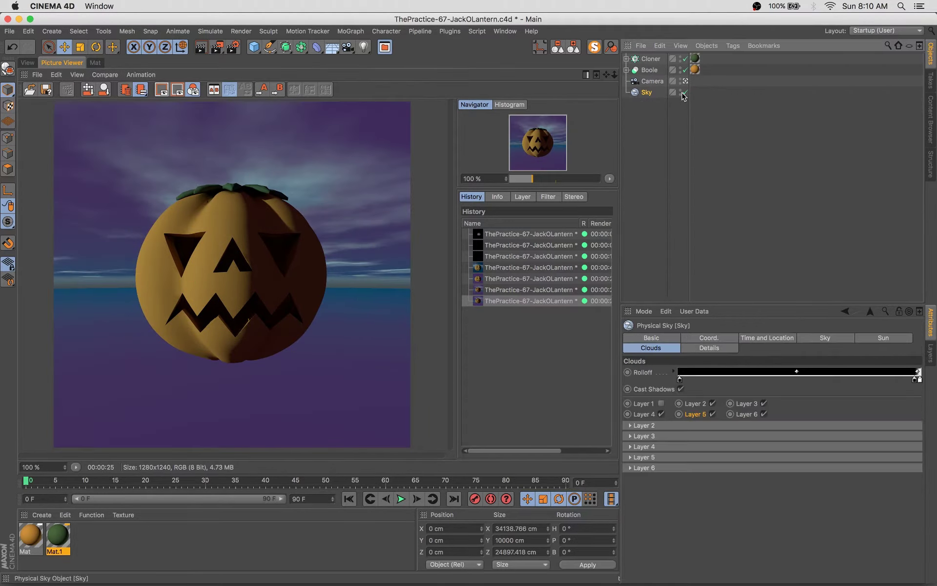
click(363, 48)
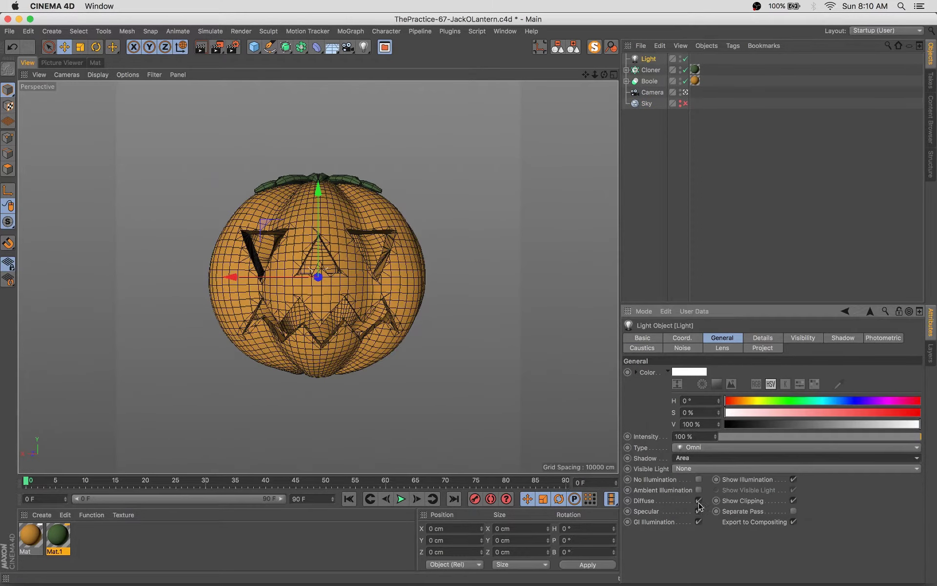
Render the scene with the new light and expand the Boole and Null hierarchy
key(shift+r)
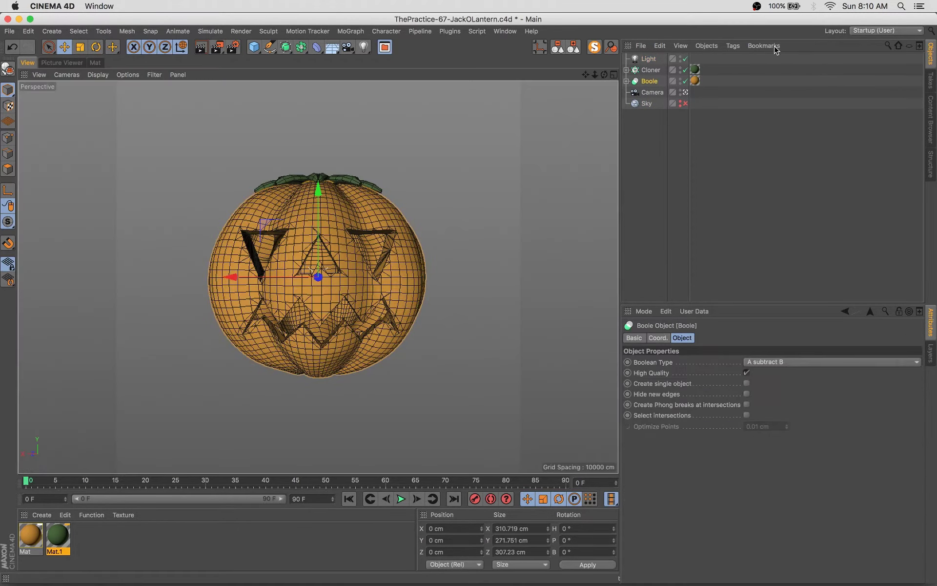
click(626, 81)
click(633, 103)
click(665, 114)
Set the face Extrude's Movement Z to -162 cm and render the deeper cut-outs
click(682, 338)
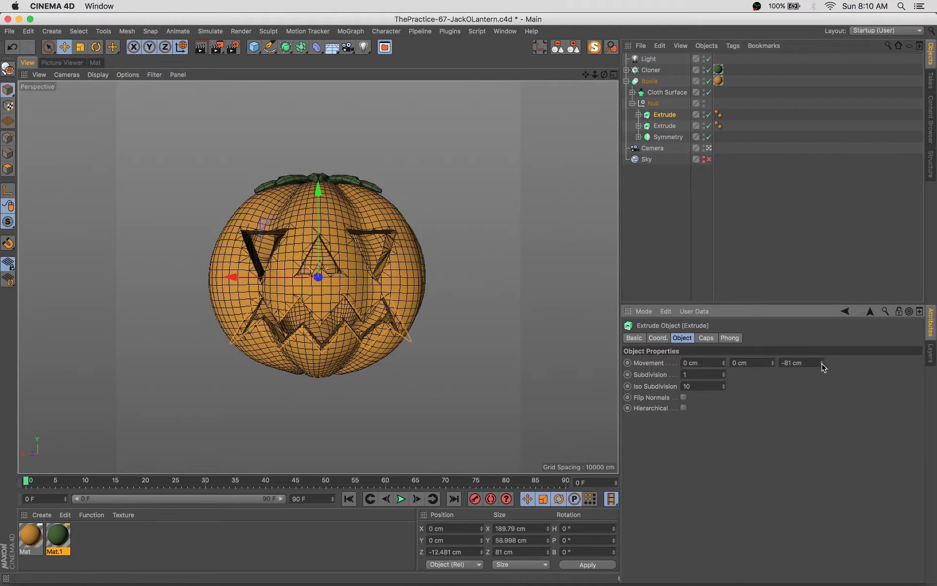
drag(317, 277, 318, 277)
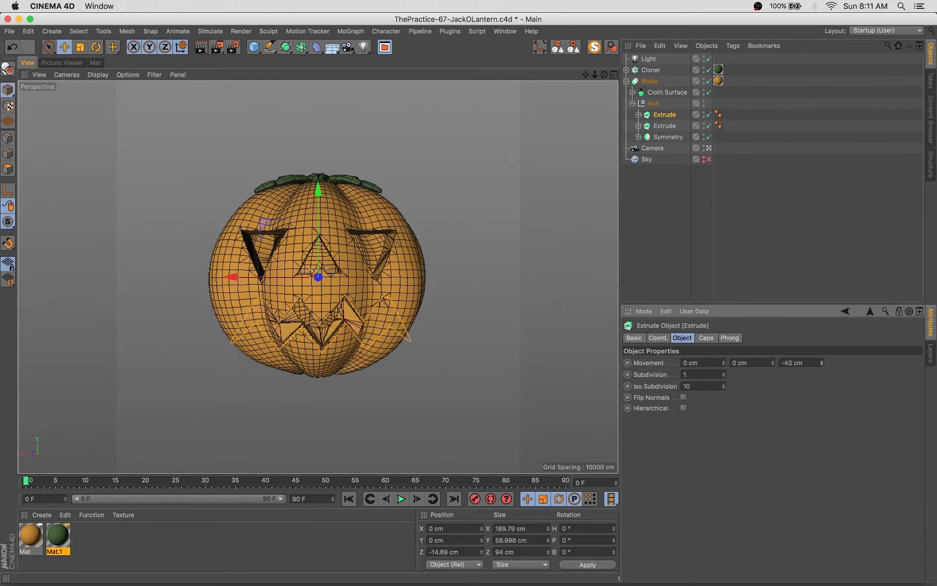
key(shift+r)
click(28, 63)
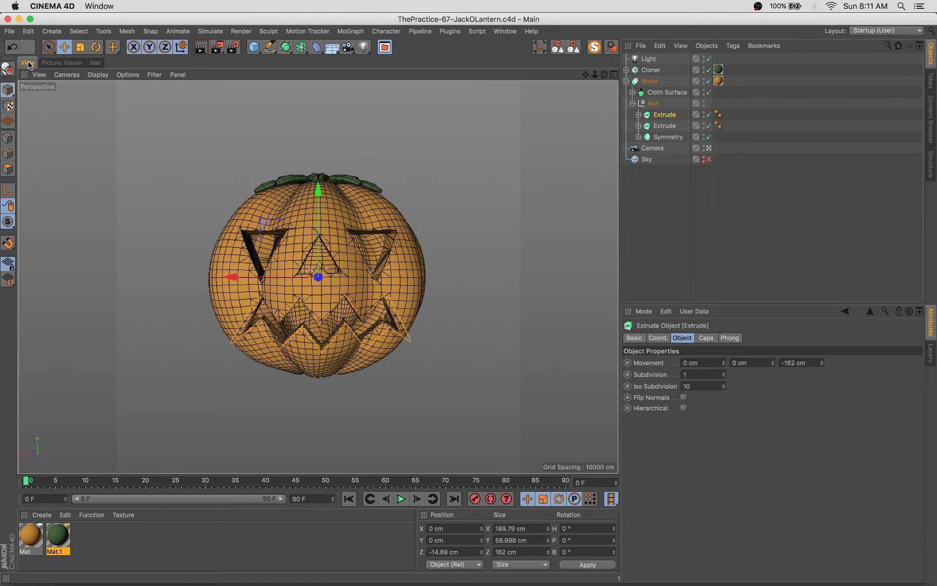
Open the pumpkin material Mat in the Material Editor and enable its Luminance channel
double_click(30, 536)
drag(356, 77, 479, 131)
click(348, 269)
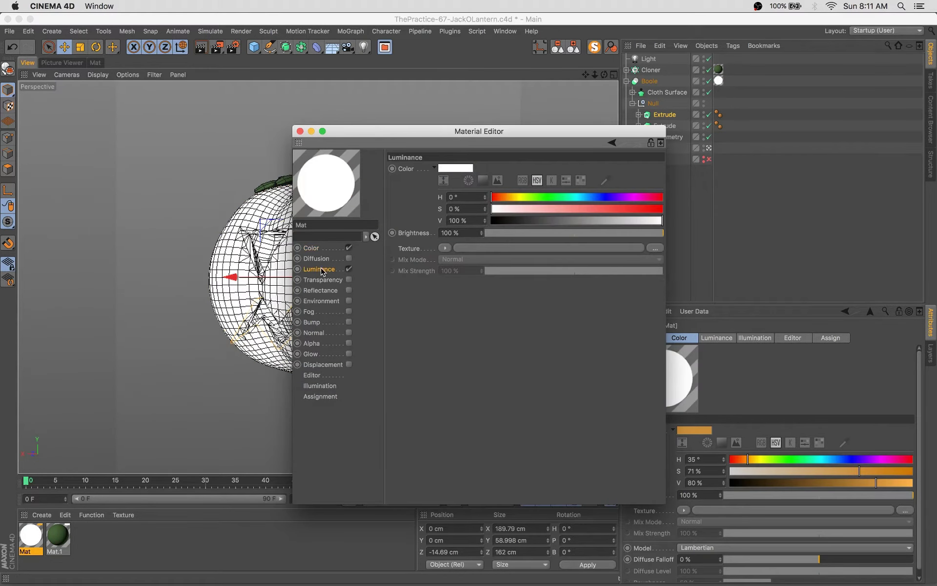
drag(661, 233, 485, 233)
click(446, 249)
Load an orange (31°, 100%, 50%) Subsurface Scattering luminance shader and render the glowing pumpkin
click(555, 517)
click(544, 248)
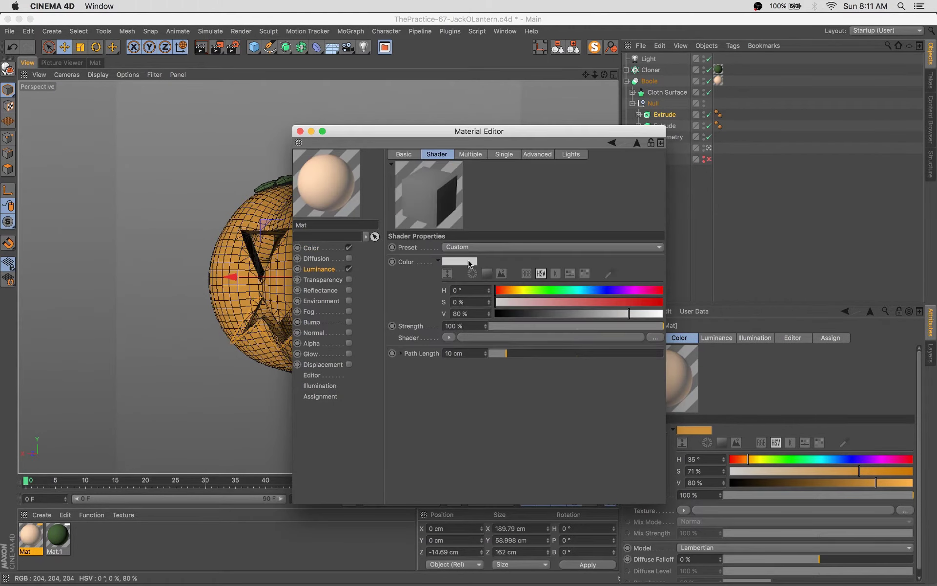
click(456, 259)
click(308, 239)
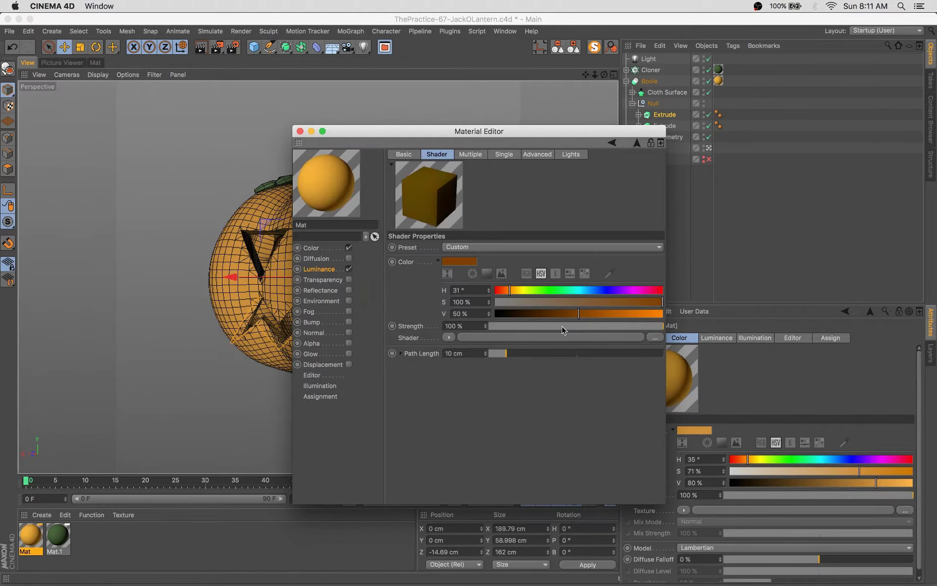
click(637, 143)
click(299, 131)
key(shift+r)
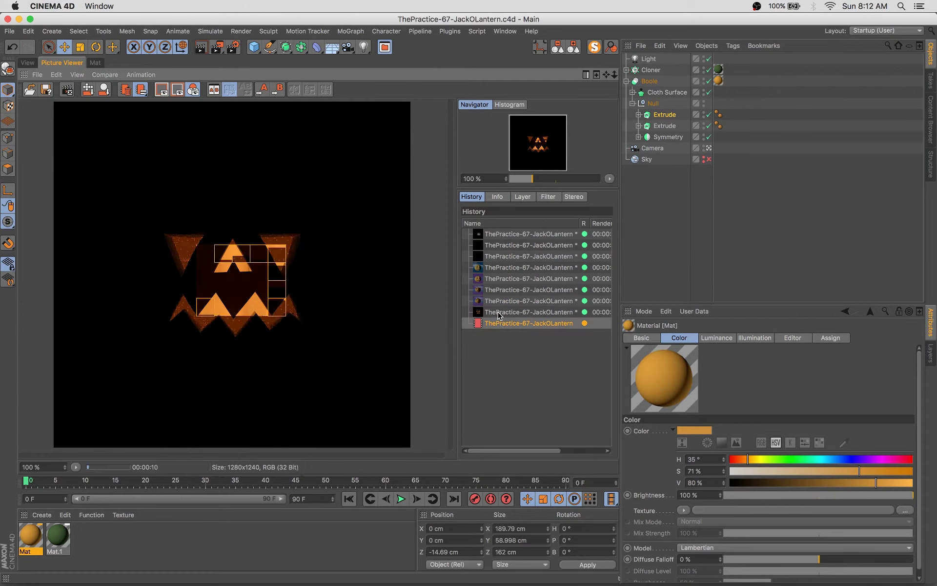
Glance at the pumpkin material, then move the Light to the bottom of the object list
double_click(39, 551)
click(281, 255)
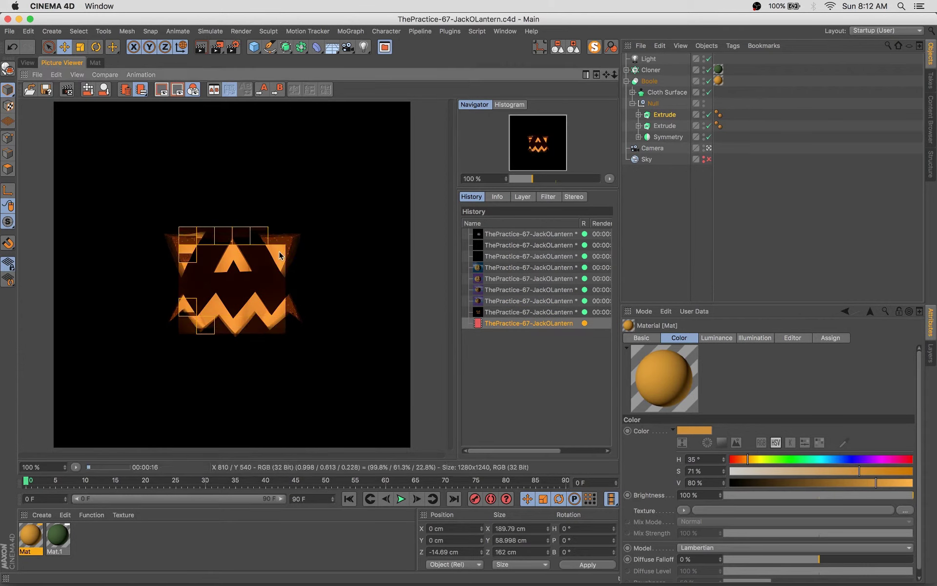
click(27, 62)
drag(648, 59, 649, 161)
Make the Light volumetric with 66% falloff and 204 cm outer distance, then preview-render
click(693, 469)
click(704, 508)
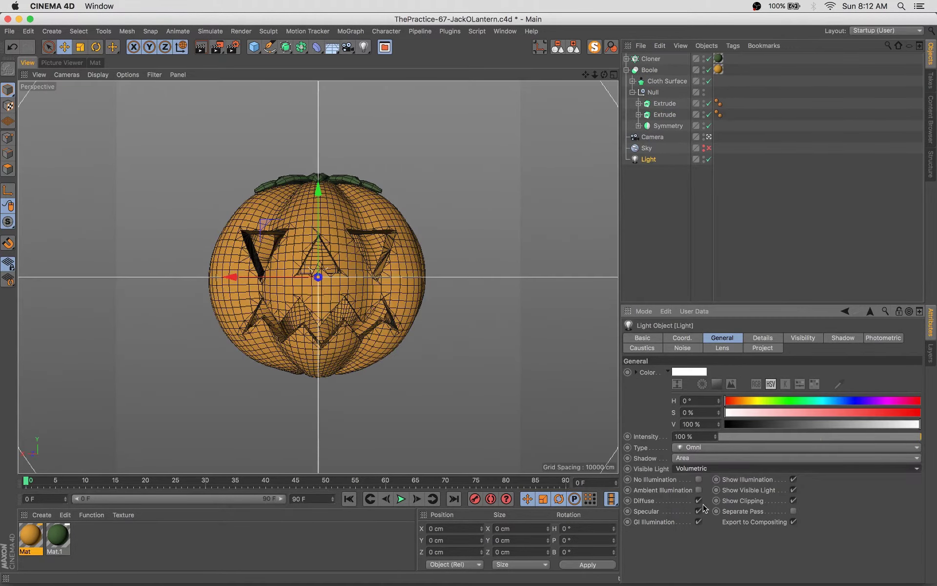
click(814, 338)
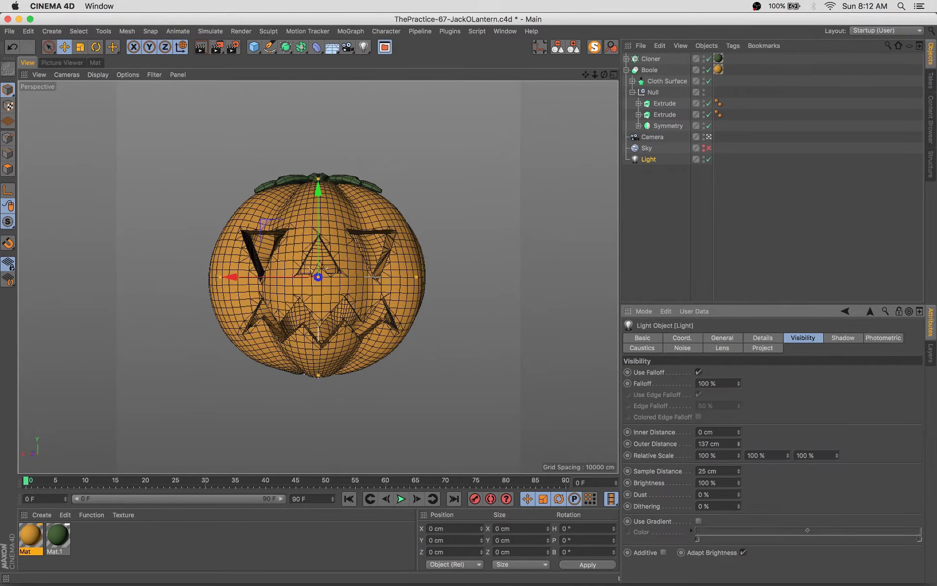
drag(739, 443, 739, 443)
key(shift+r)
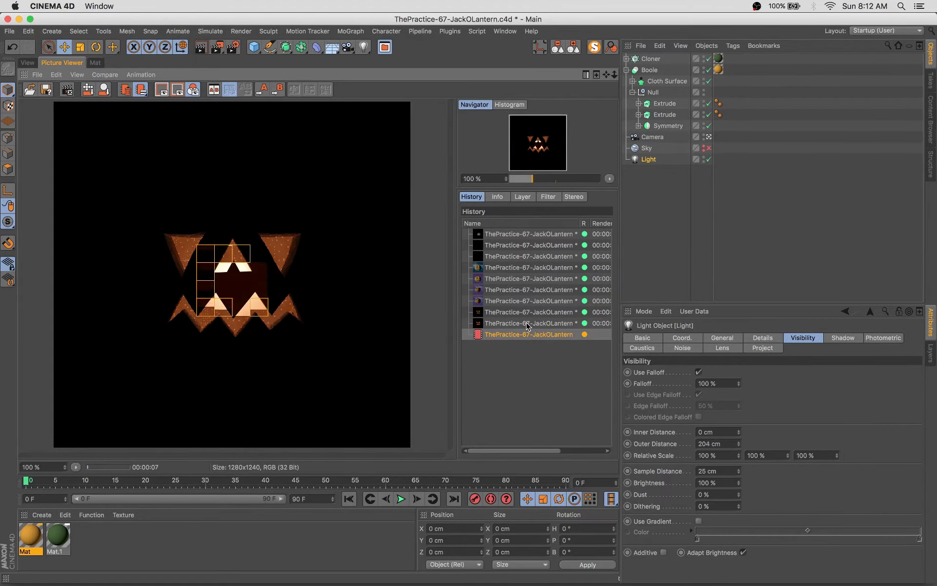
Set the glow gradient's colour stops to yellow on the left and orange on the right
double_click(697, 537)
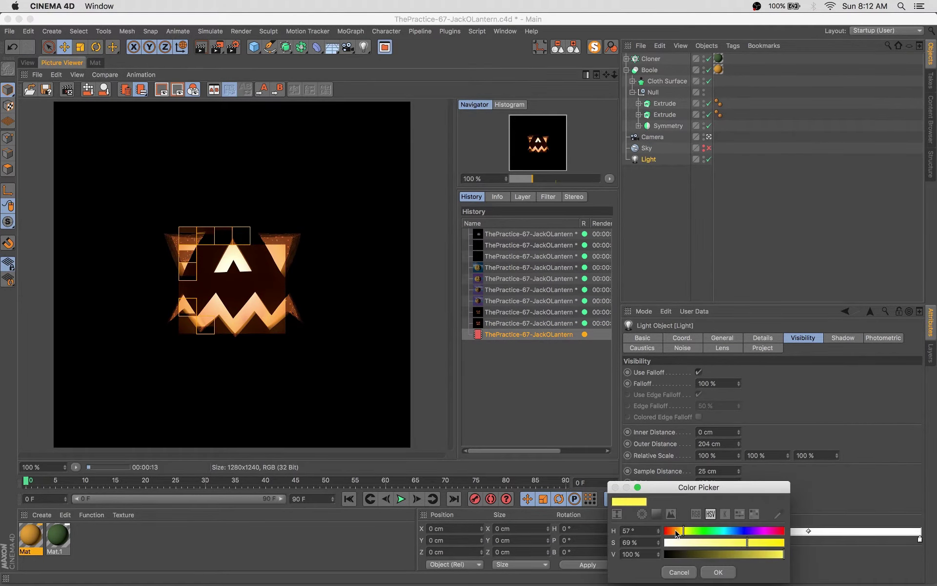
click(718, 572)
double_click(919, 539)
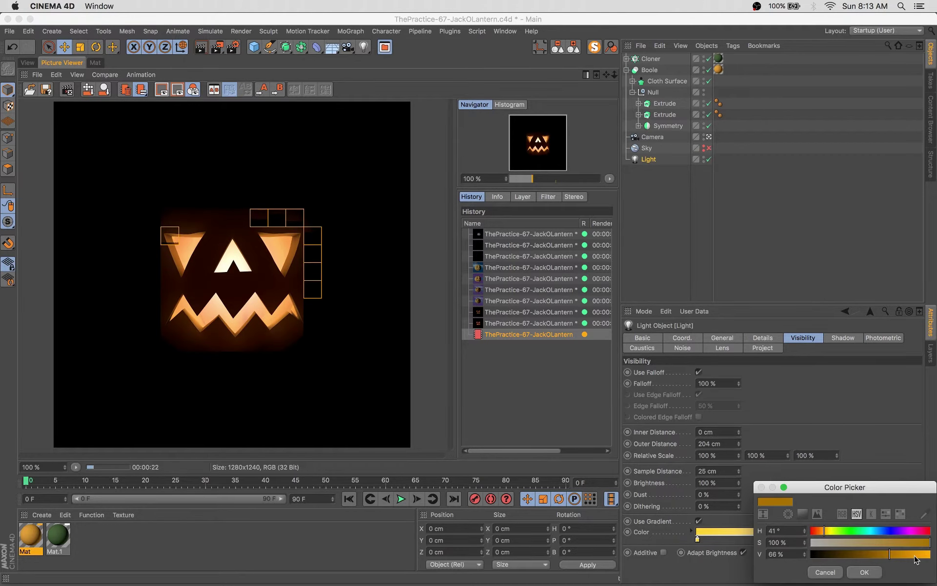
click(861, 571)
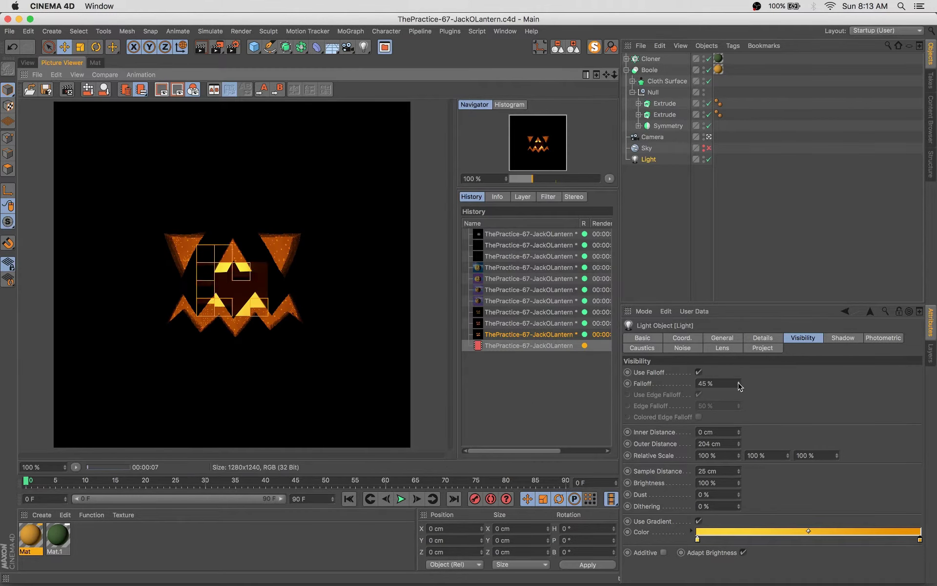
Review the Light's general and colour settings, then add a cylinder for the stem
click(883, 338)
click(722, 337)
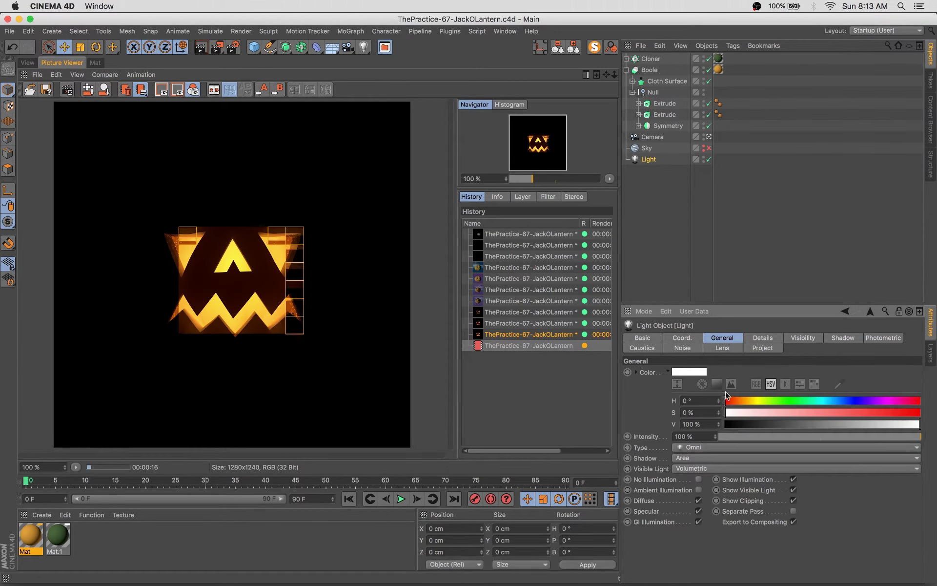
click(807, 340)
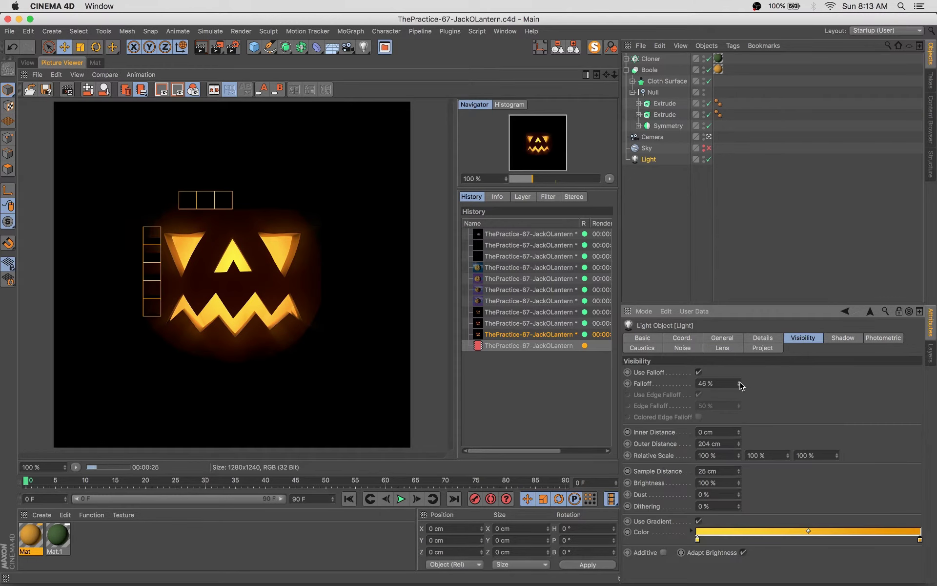
click(29, 62)
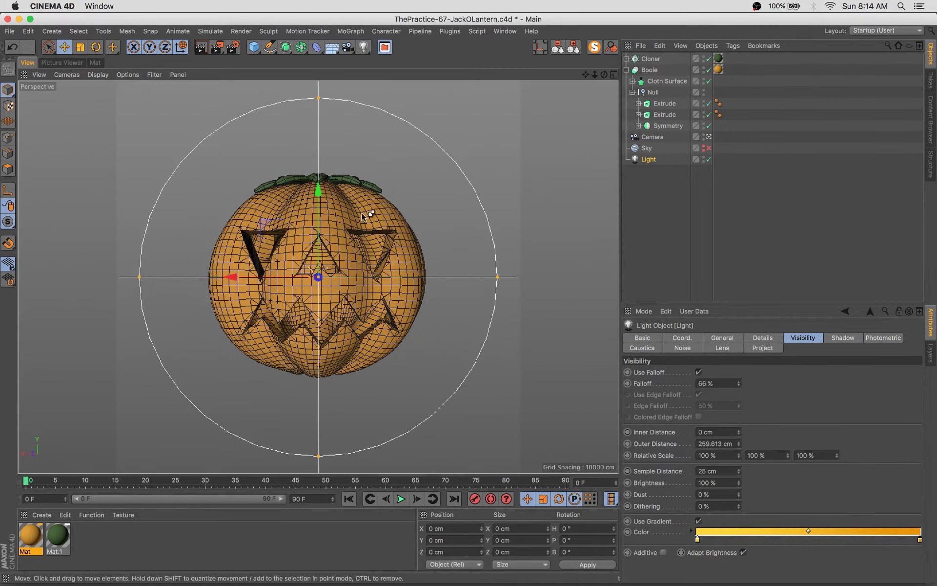
click(254, 47)
Apply green Mat.1 to the cylinder stem, frame it, and adjust its height
click(335, 92)
drag(58, 536, 653, 58)
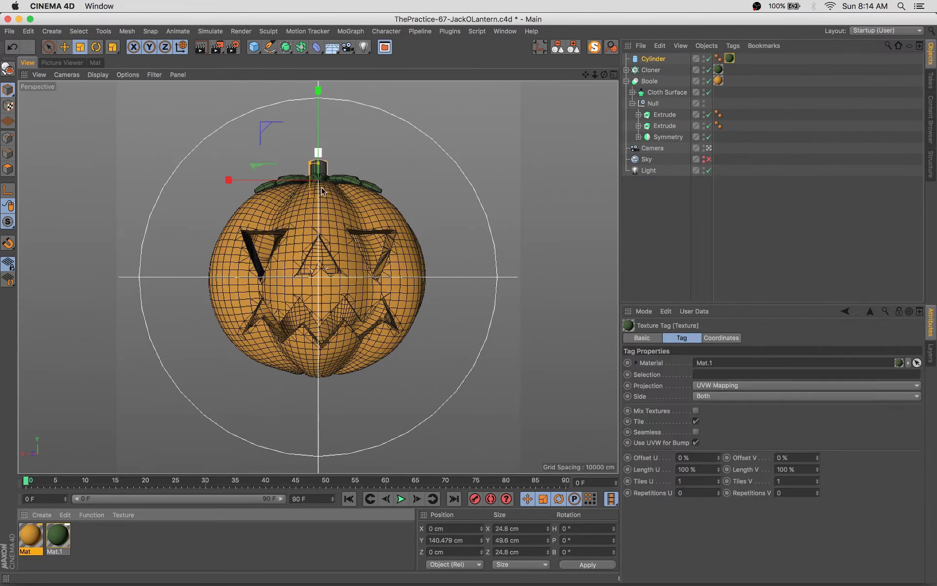
key(o)
click(653, 59)
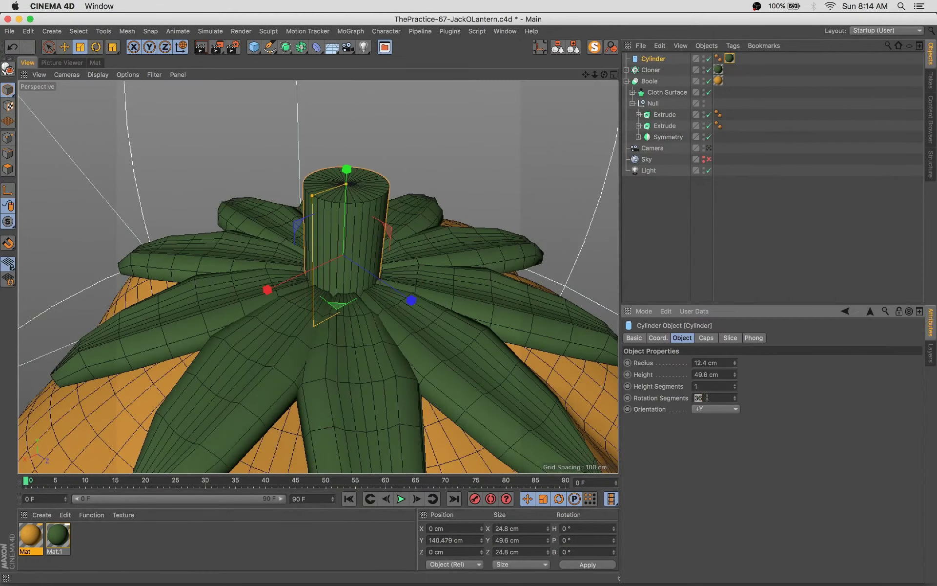
mouse_move(346, 184)
mouse_down()
mouse_move(344, 236)
mouse_move(347, 168)
mouse_up()
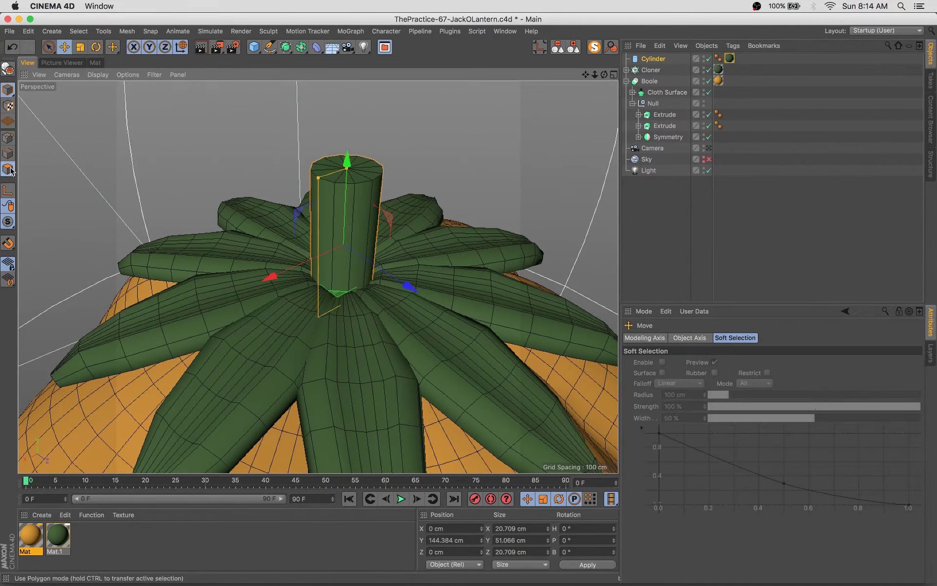
Make the stem editable and bend its top polygons sideways using soft selection
key(c)
click(352, 172)
click(754, 440)
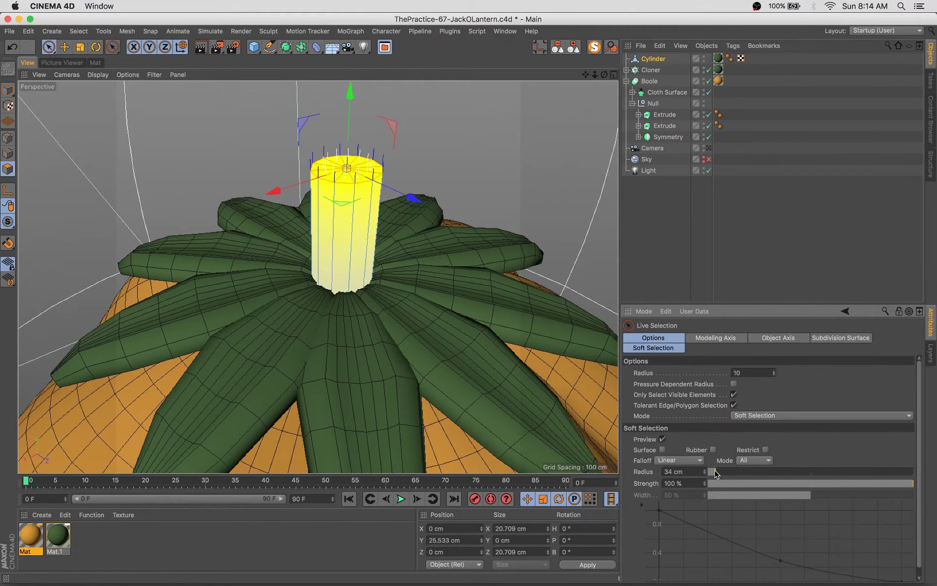
key(h)
key(t)
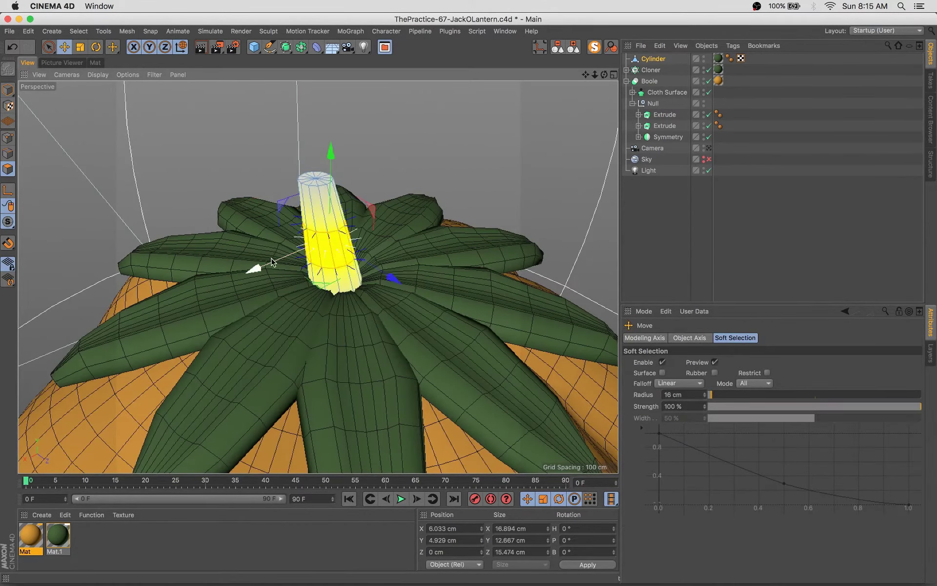
key(r)
drag(313, 205, 342, 185)
mouse_move(371, 244)
alt+mouse_down()
mouse_move(438, 224)
mouse_move(409, 247)
alt+mouse_up()
Scale up the whole stem and zoom out to view the entire scene
key(e)
key(t)
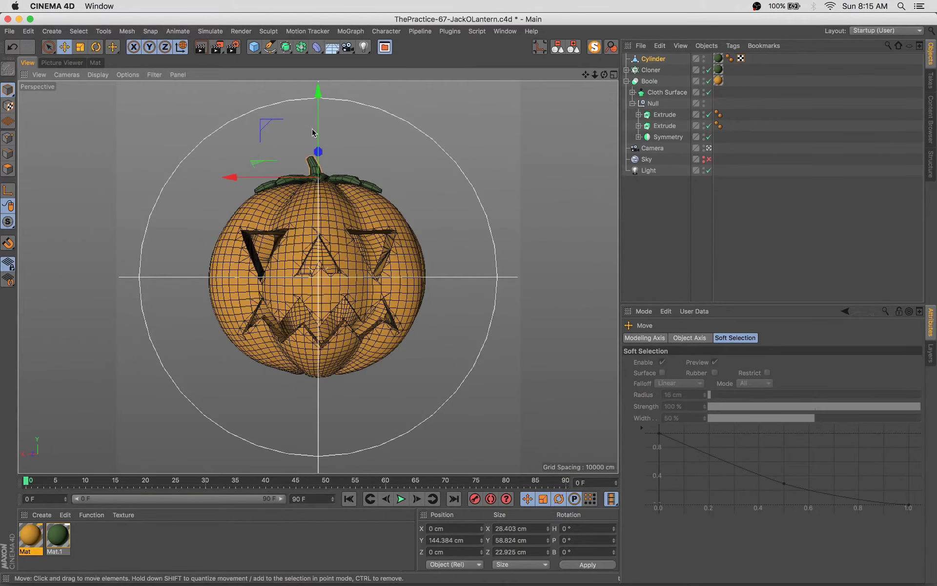
key(t)
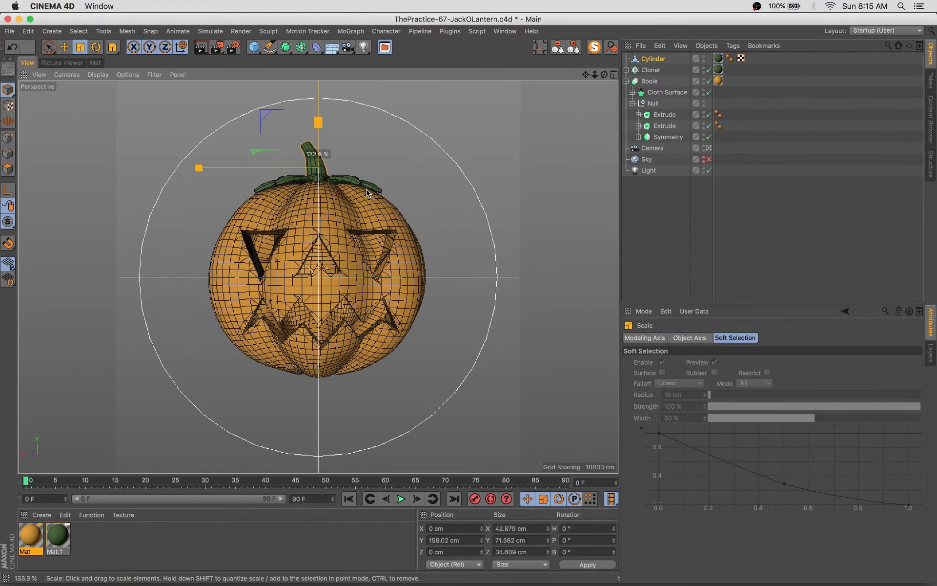
key(h)
alt+drag(368, 241, 342, 229)
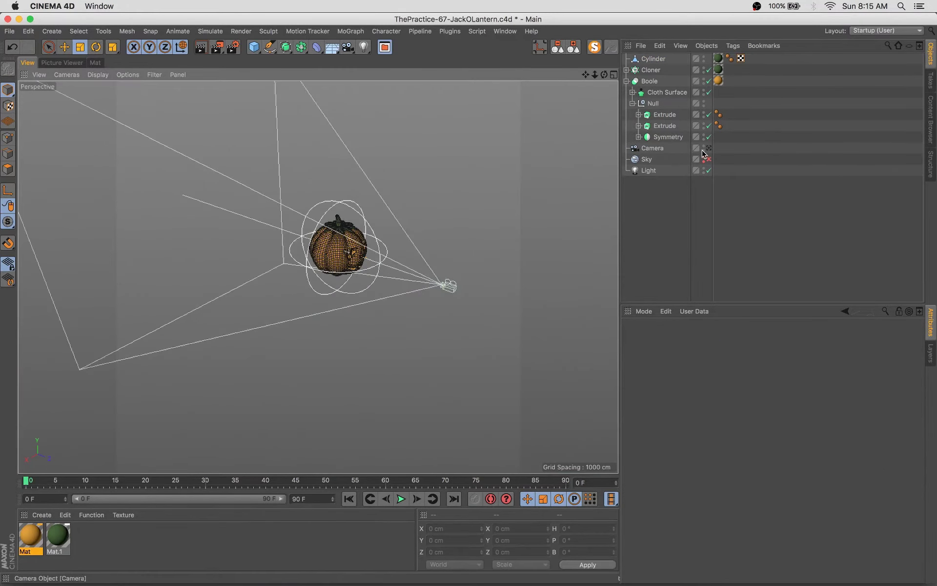
Add a 55% spot light above the pumpkin, aim it downward, and test-render
drag(364, 46, 401, 60)
key(e)
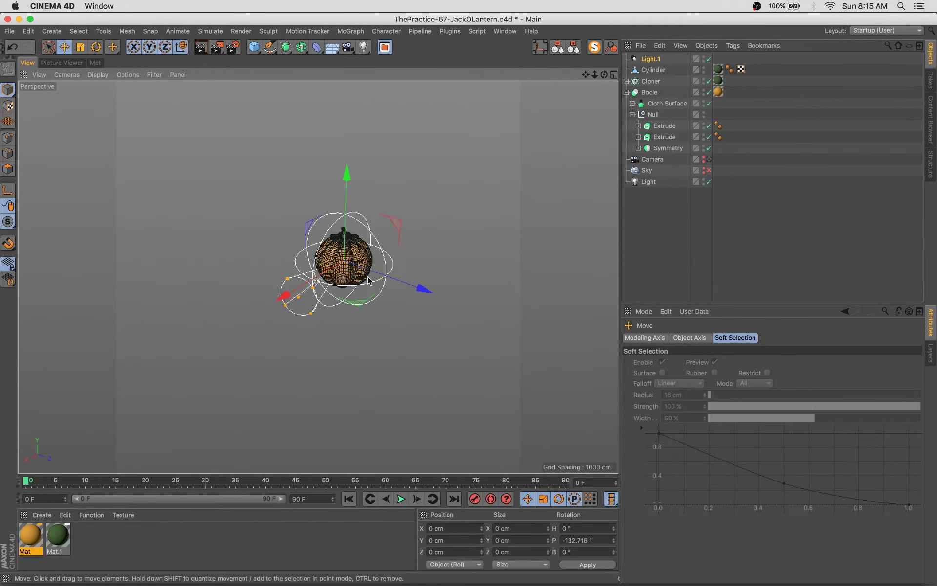
drag(320, 364, 424, 197)
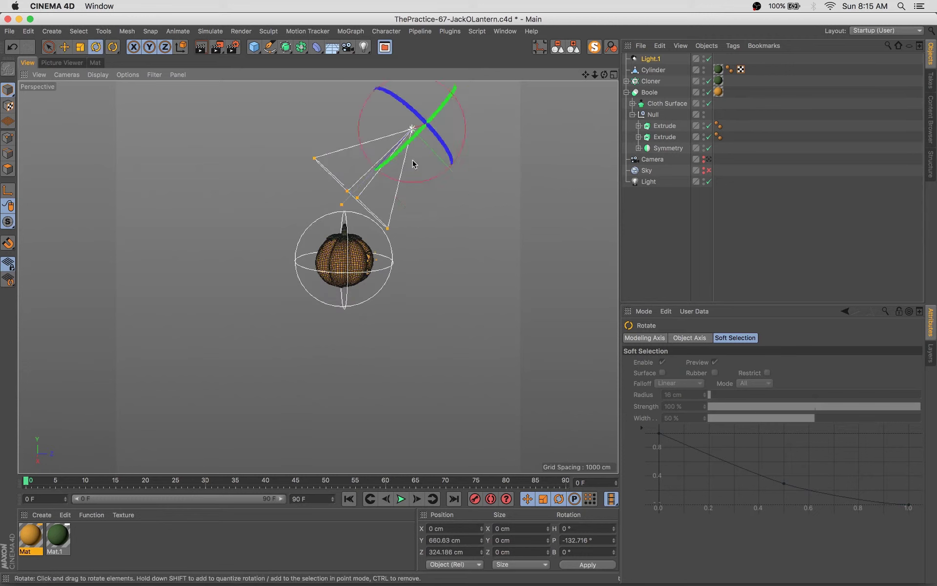
mouse_move(502, 190)
mouse_down()
mouse_move(462, 113)
mouse_move(331, 198)
mouse_up()
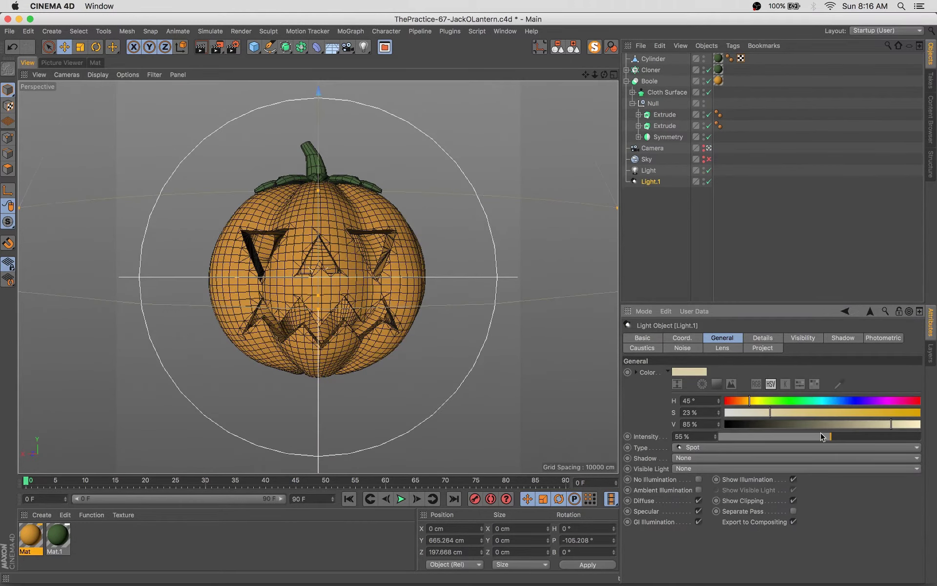
key(shift+r)
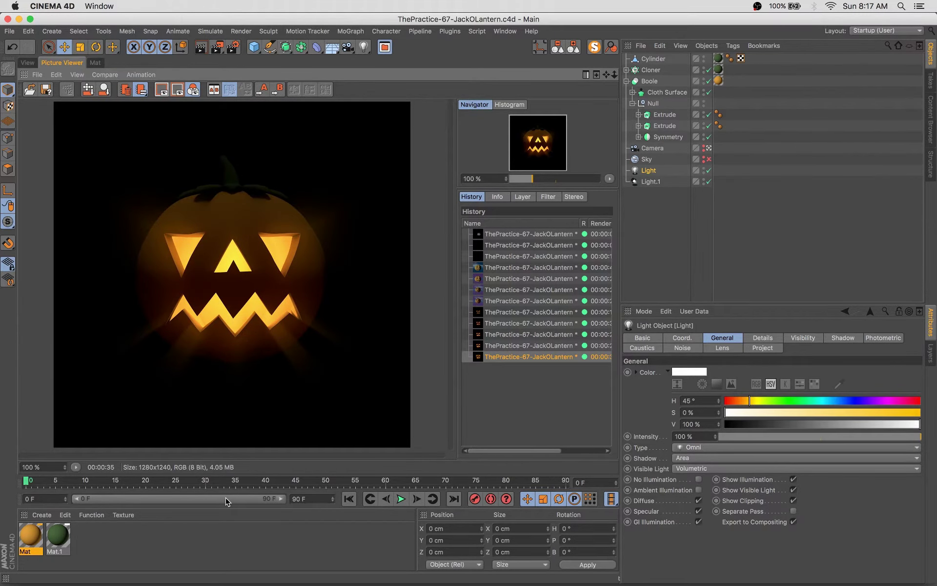
Switch off the sphere Phong tag's angle limit and disable the Subdivision Surface
click(28, 62)
click(649, 81)
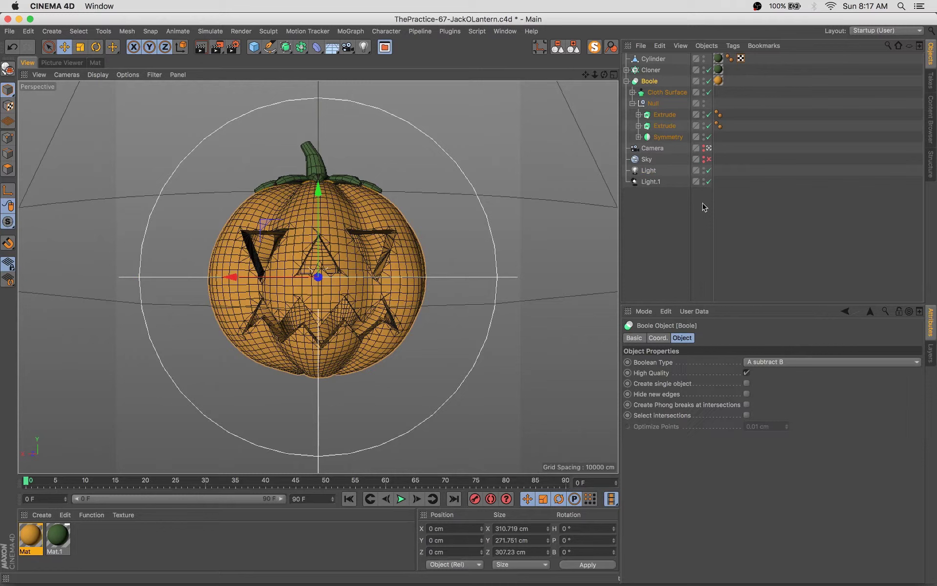
click(633, 93)
click(754, 113)
click(688, 362)
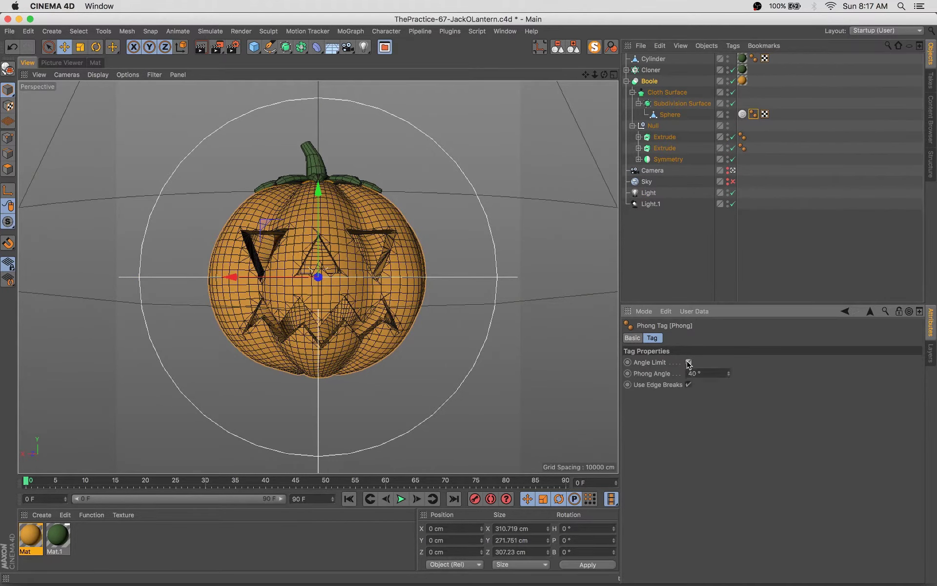
click(732, 103)
click(217, 47)
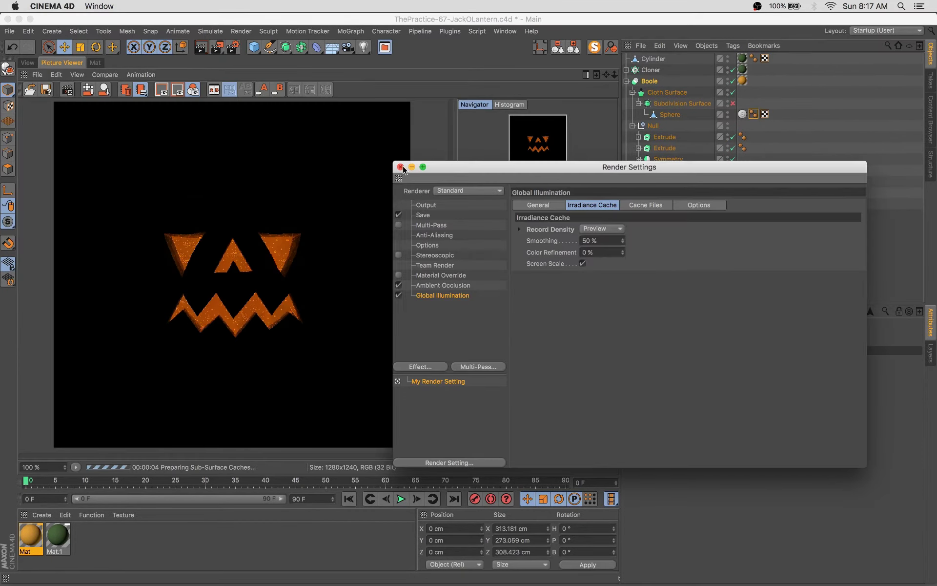
click(400, 167)
Add a Sky and create material Mat.2 with a Luminance gradient ending in purple
click(332, 47)
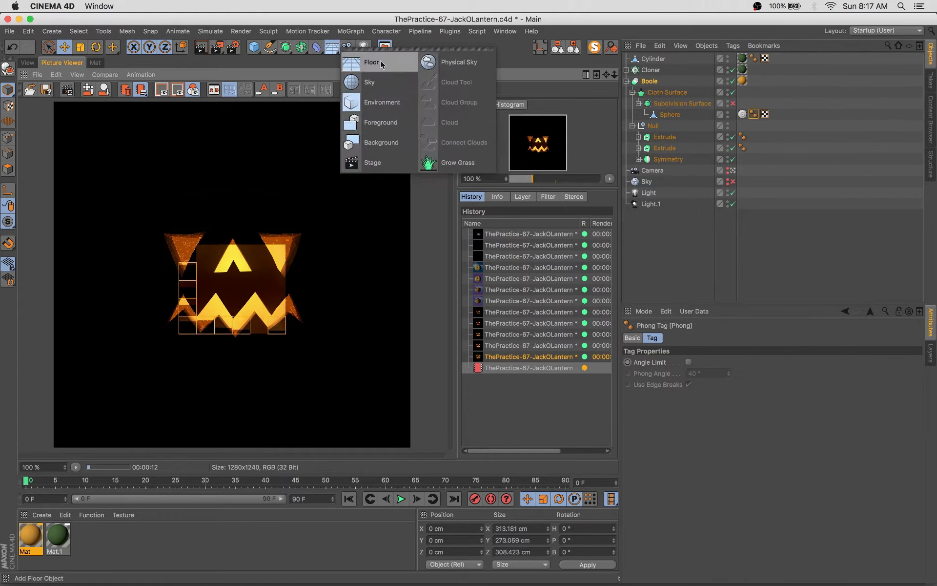
click(366, 82)
double_click(30, 537)
click(321, 194)
click(330, 318)
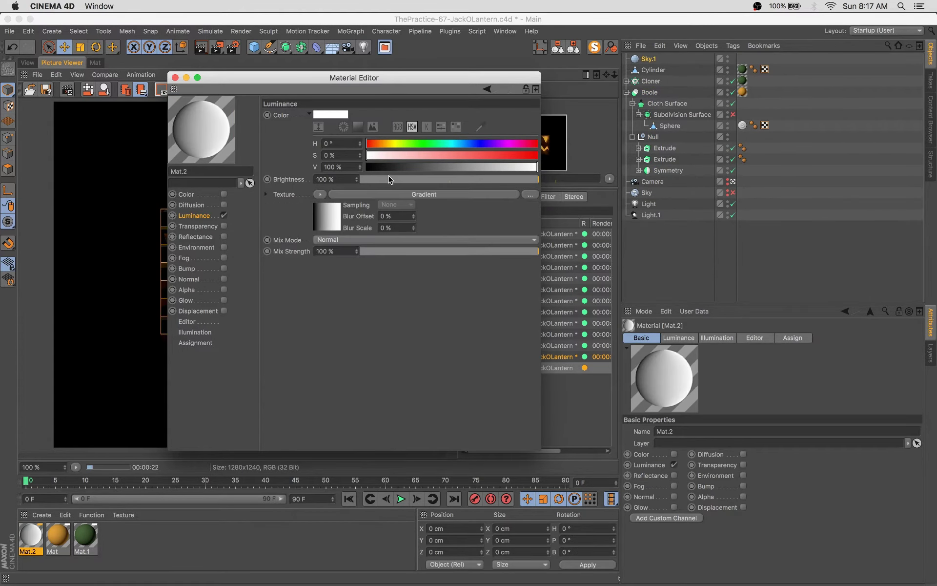
click(324, 214)
double_click(354, 200)
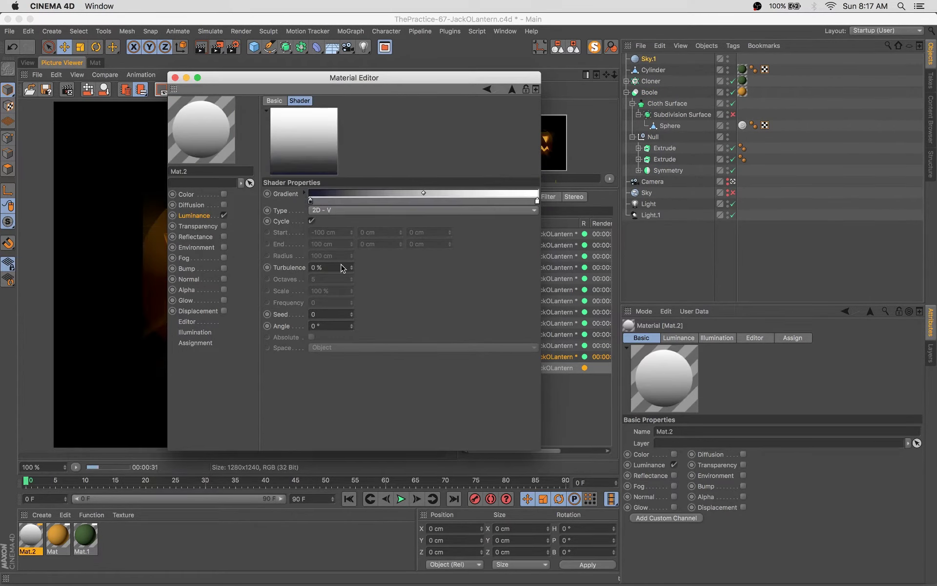
click(563, 246)
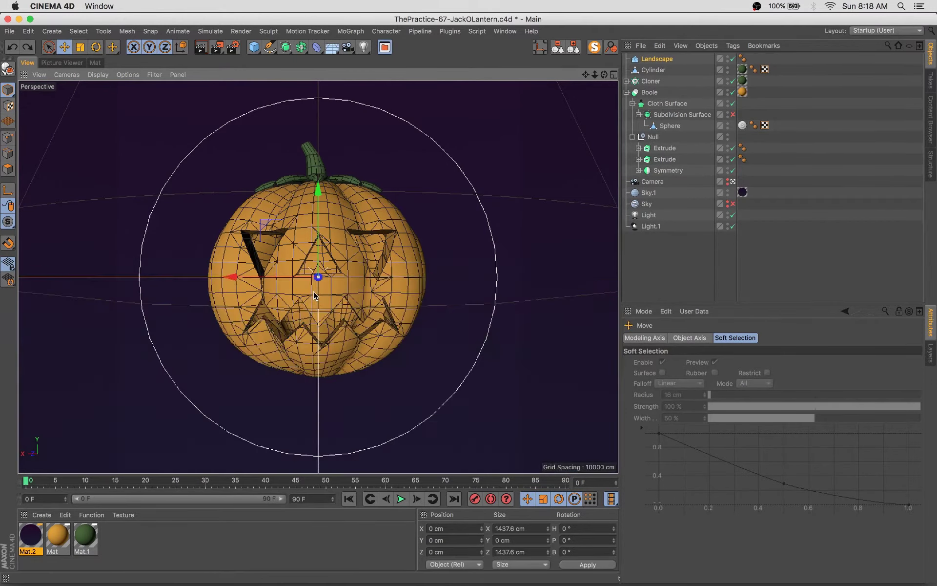
Lower the Landscape beneath the pumpkin and set its width segments field to 2
drag(317, 295, 319, 346)
click(657, 59)
double_click(718, 374)
text(2)
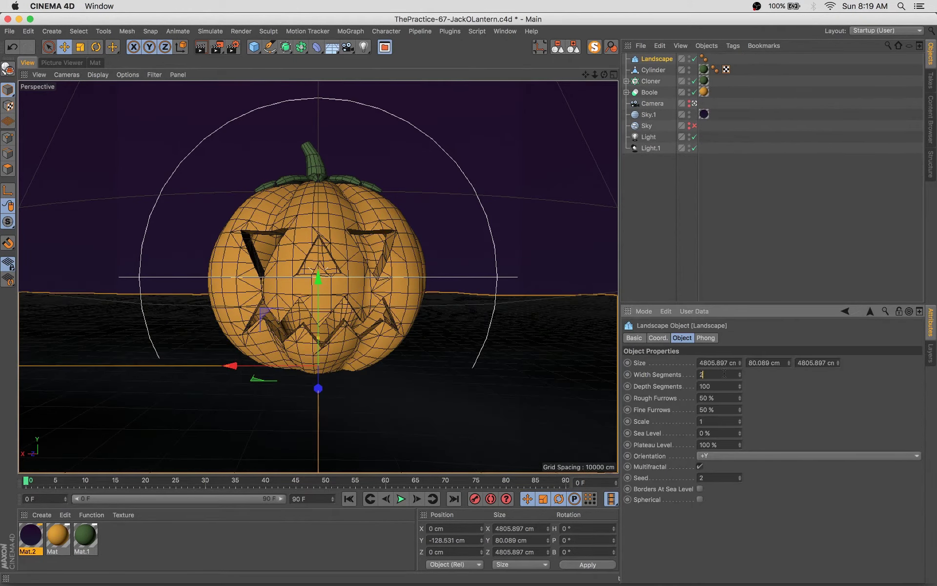
key(Return)
Duplicate the Landscape, then delete the copy to keep a single ground
click(320, 369)
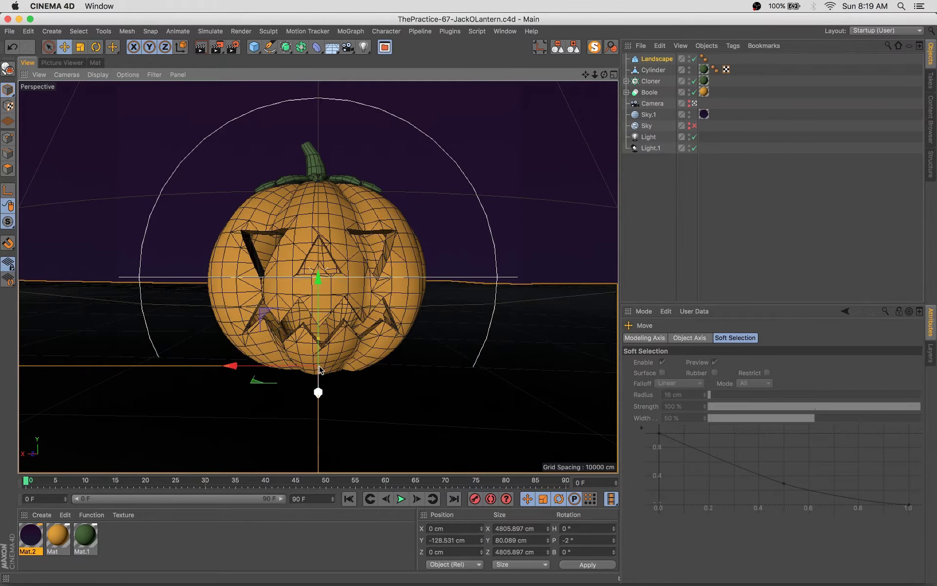
ctrl+drag(320, 370, 320, 336)
click(664, 58)
key(Delete)
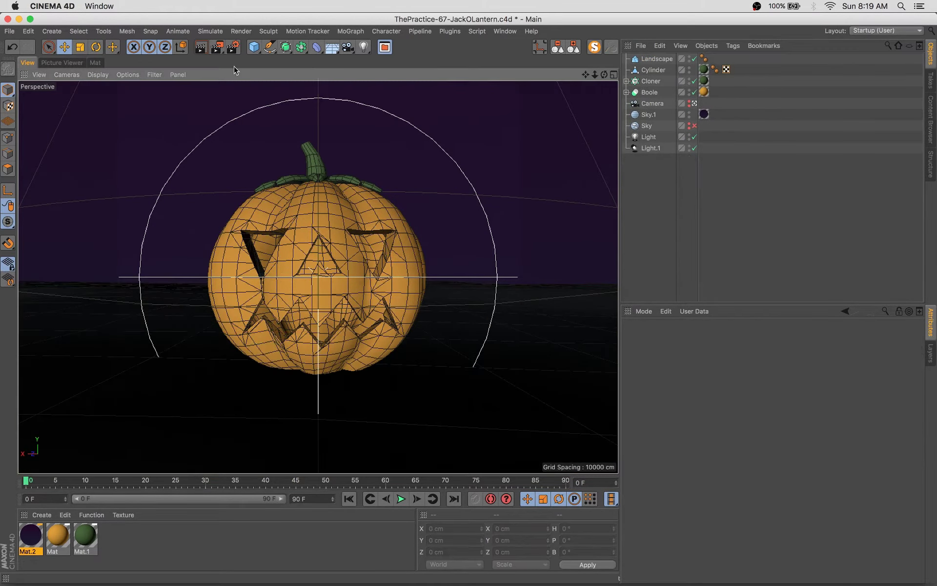
click(254, 47)
Add a small capsule beside the pumpkin's base and drag out a copy
click(351, 104)
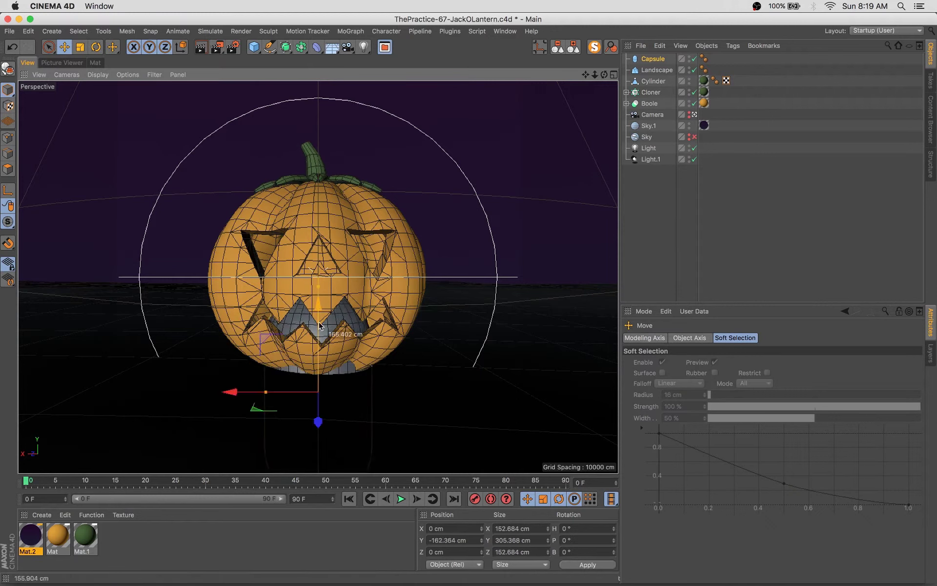
drag(320, 222, 229, 376)
click(710, 386)
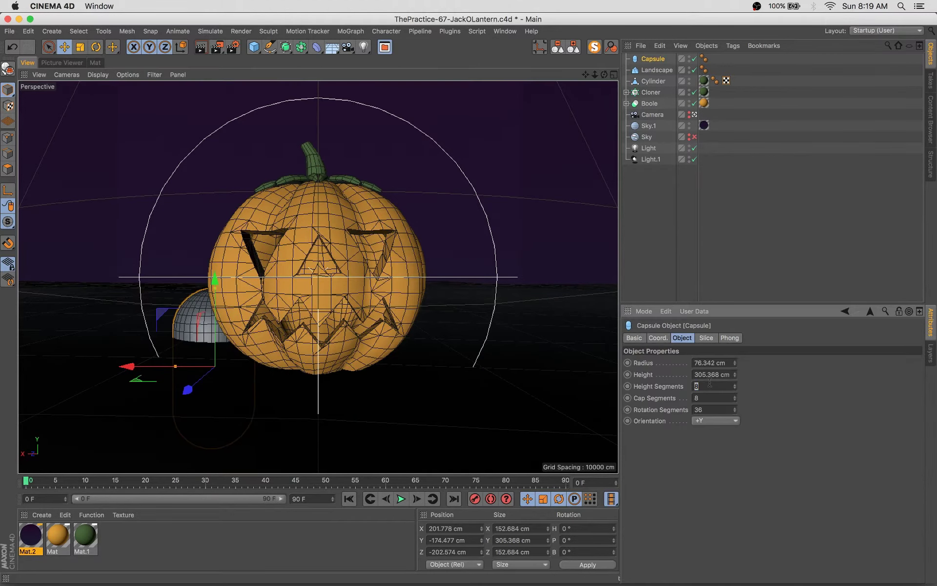
key(Return)
key(t)
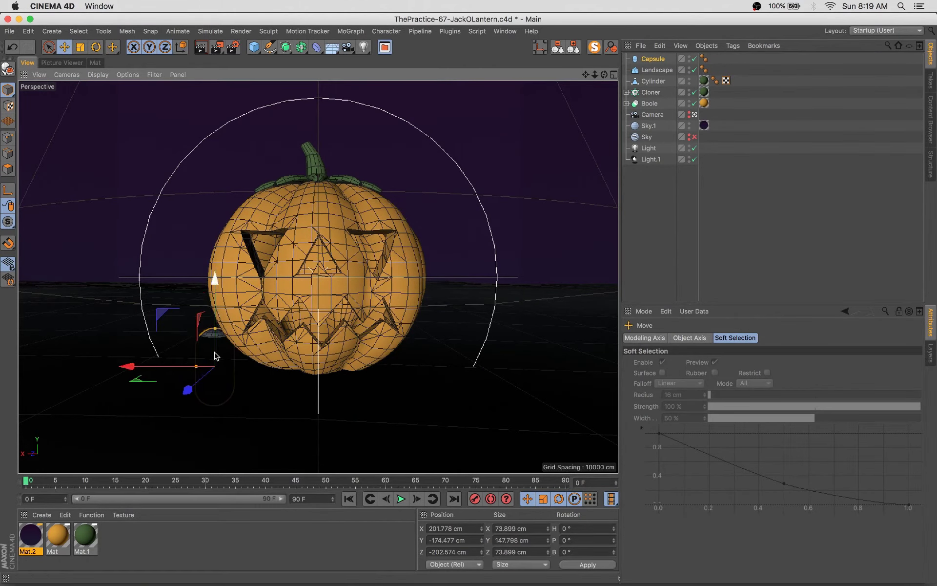
mouse_move(312, 375)
ctrl+mouse_down()
mouse_move(353, 346)
mouse_move(367, 377)
mouse_move(273, 423)
mouse_move(200, 337)
mouse_move(243, 373)
mouse_move(240, 397)
mouse_move(37, 383)
ctrl+mouse_up()
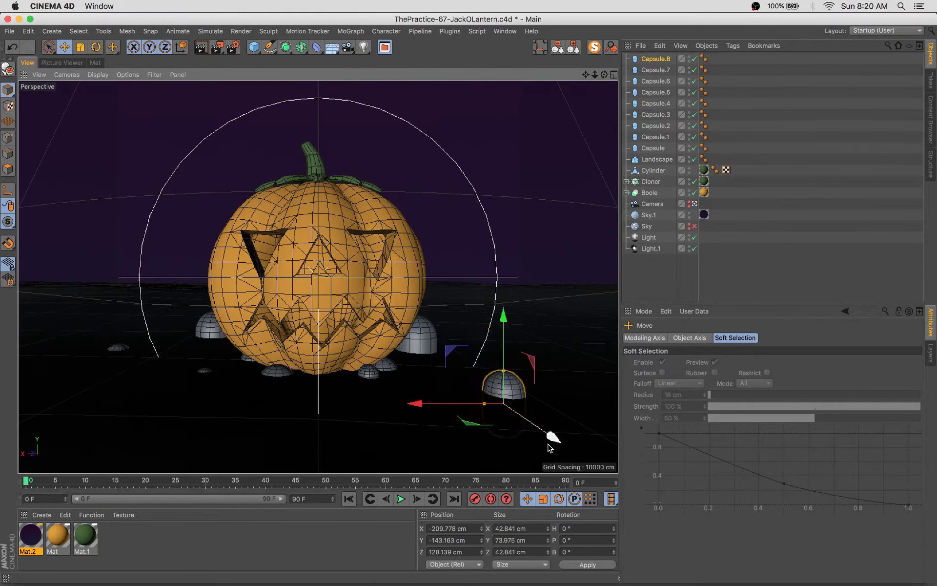
Preview-render the scene and compare it against the earlier render
key(shift+r)
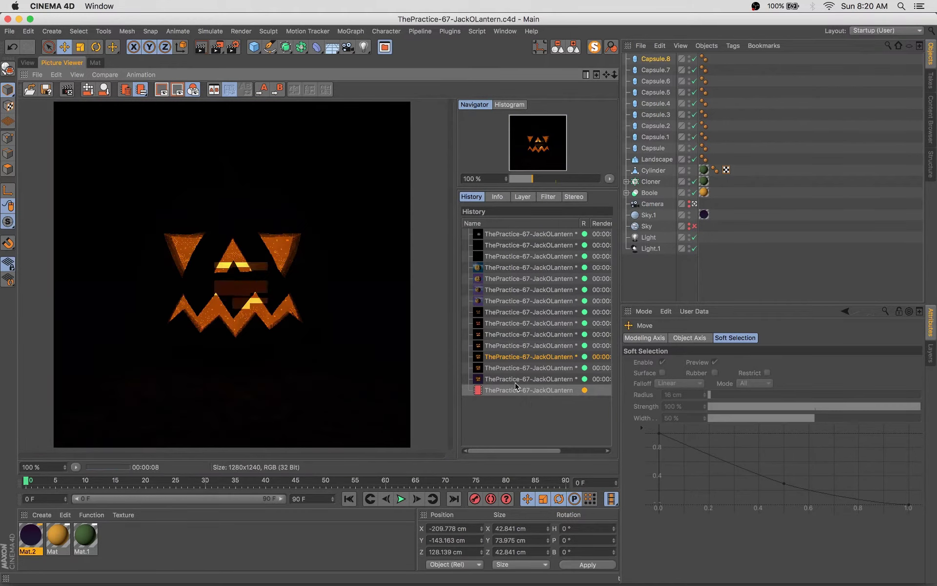
click(515, 382)
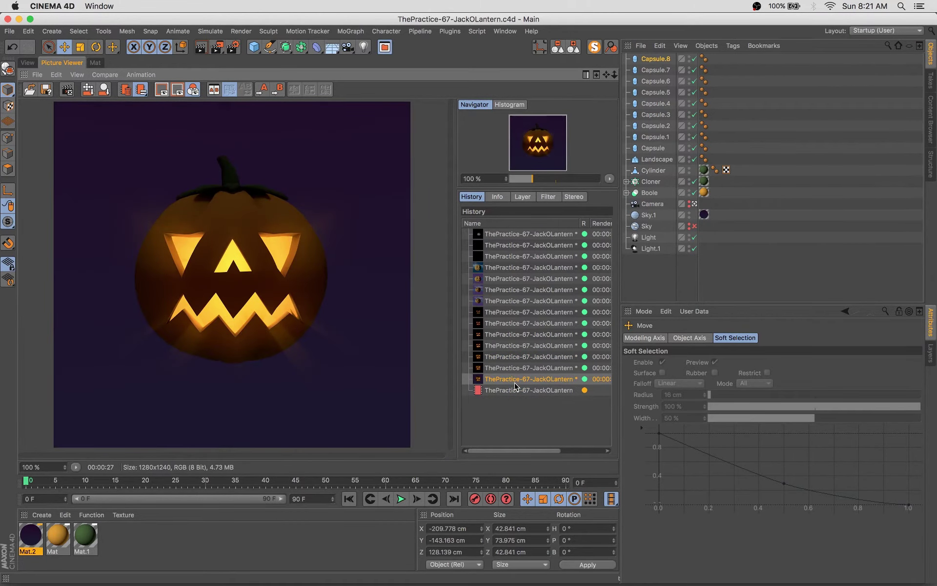
key(Down)
key(Up)
key(Down)
key(Up)
key(Down)
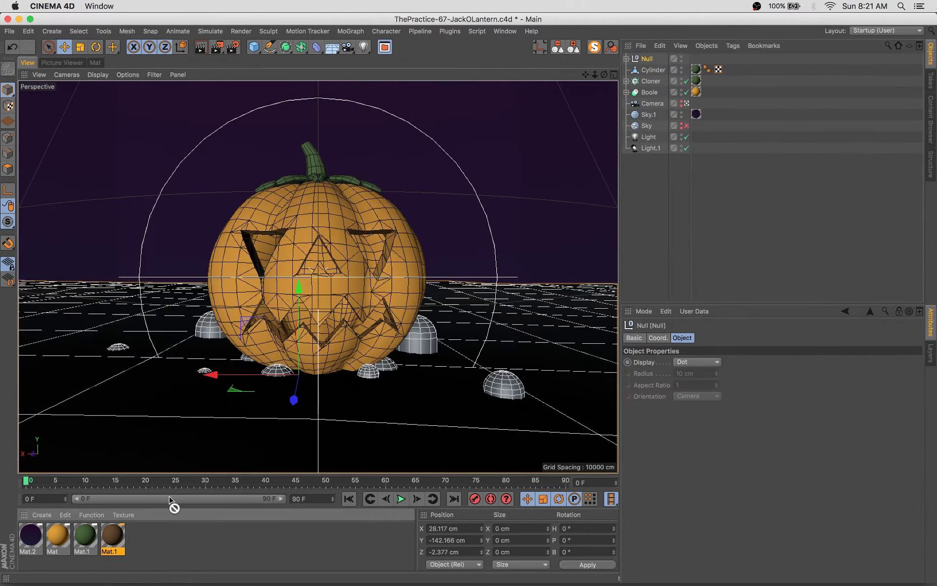
Group Cylinder, Cloner and Boole into a null named PUmpkin
click(650, 71)
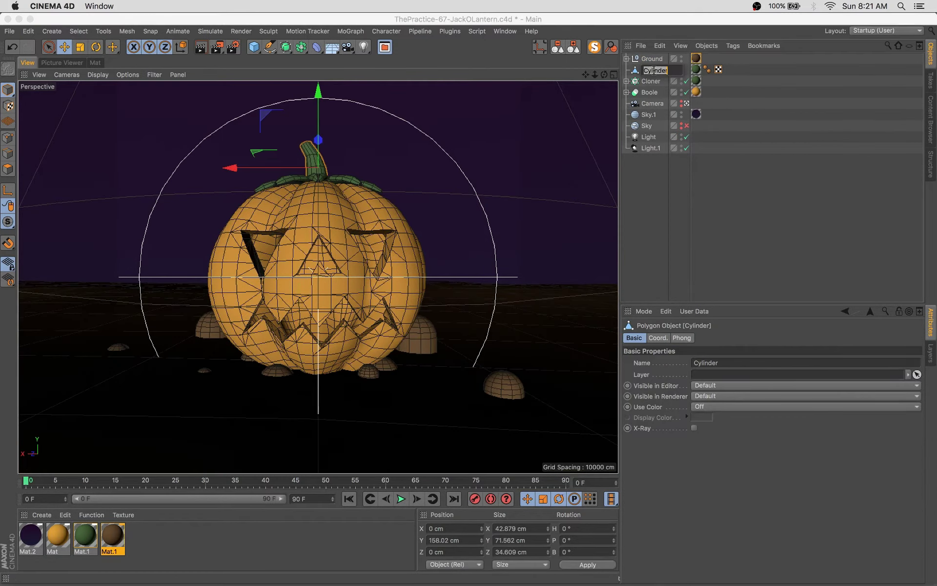
text(Stem)
shift+click(645, 92)
key(alt+g)
double_click(649, 70)
text(Pumpkin)
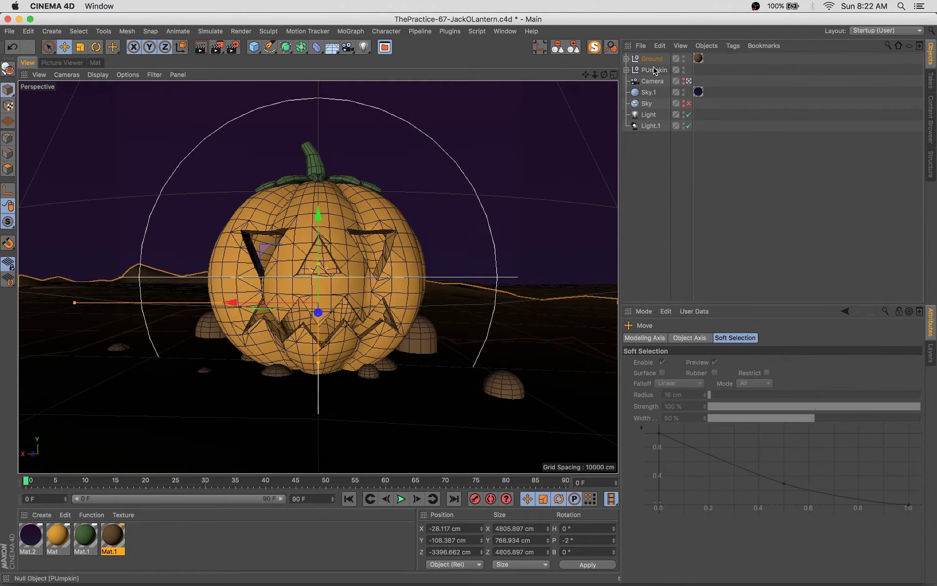
Raise, shift and shrink Landscape.1 into distant hills behind the pumpkin, then save
drag(323, 206, 331, 171)
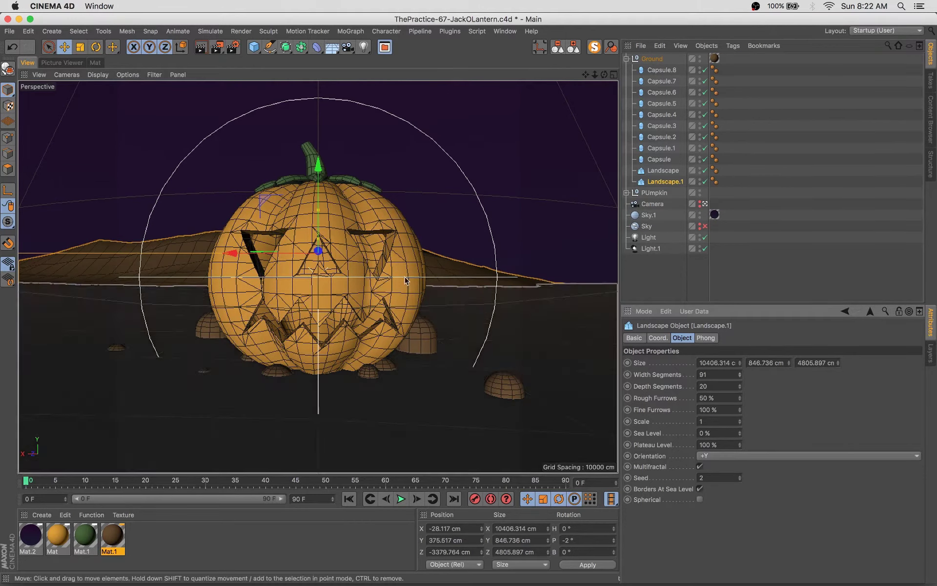
drag(248, 253, 303, 254)
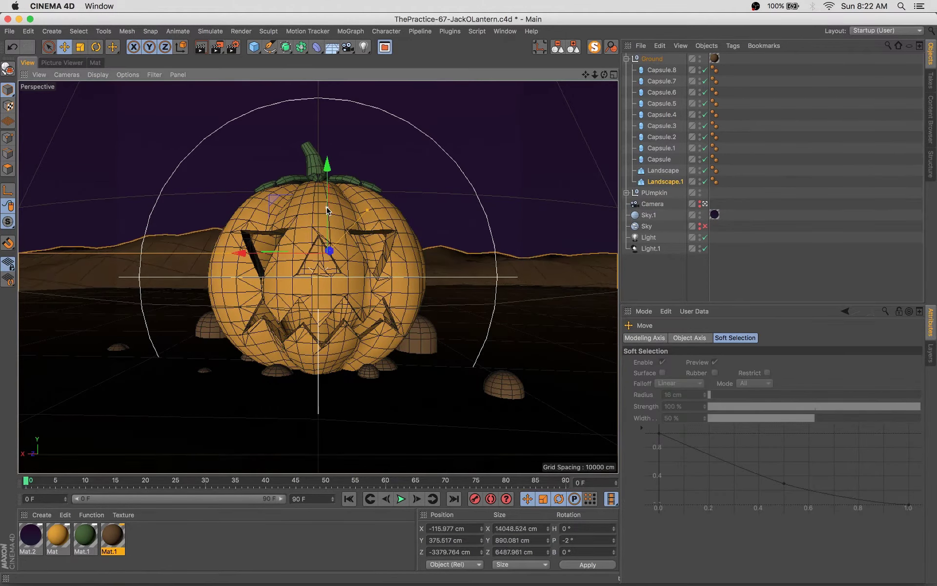
drag(327, 215, 328, 174)
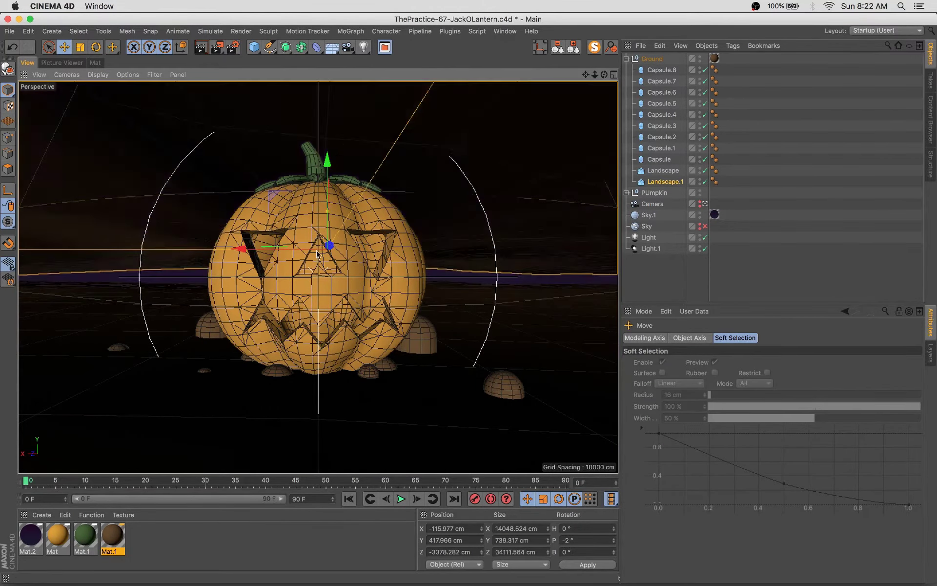
key(t)
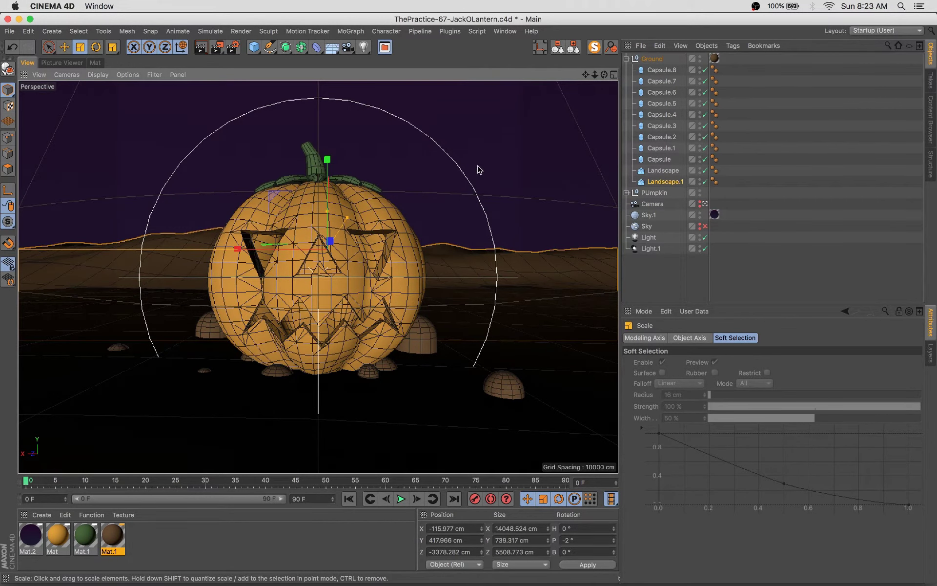
drag(480, 170, 429, 188)
key(e)
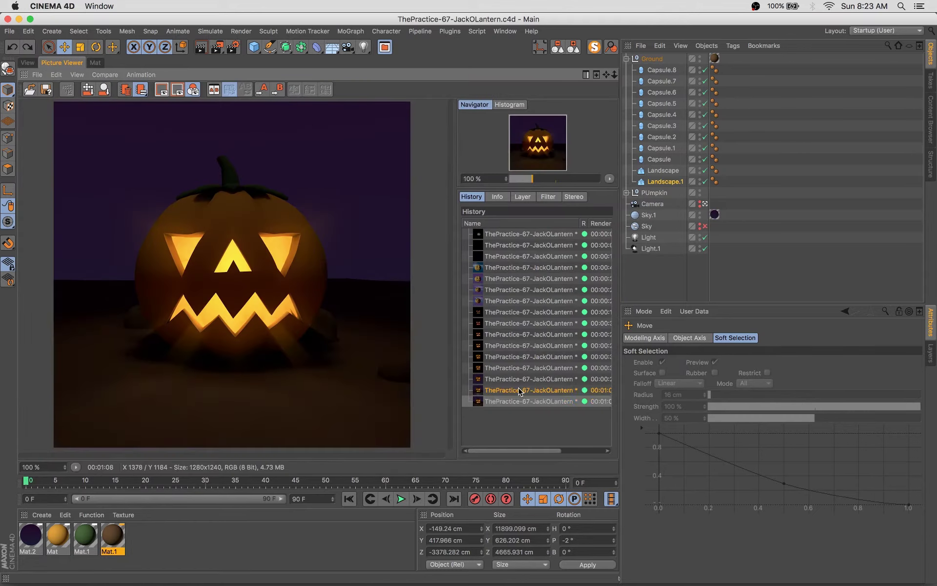
Apply the green material to one of the domes around the pumpkin
double_click(113, 535)
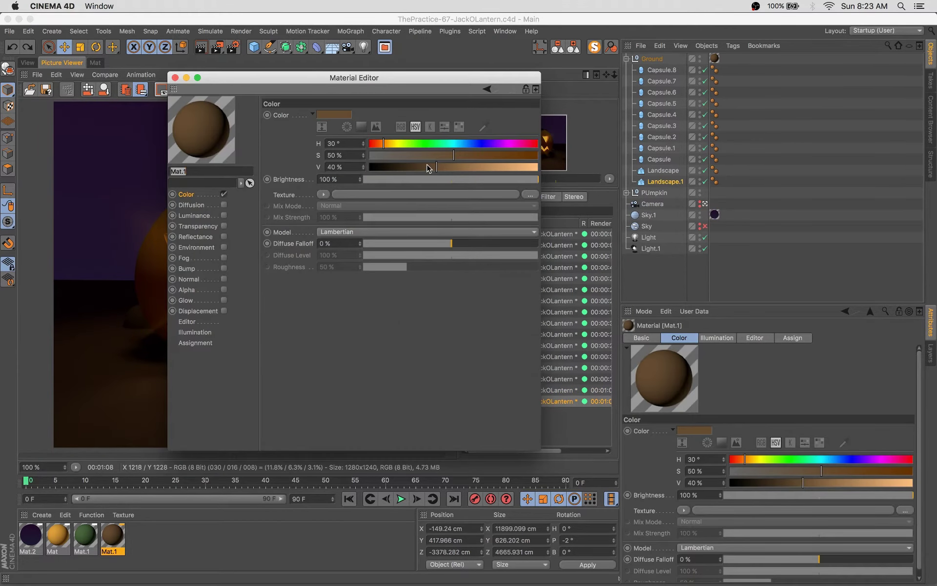
click(175, 77)
click(27, 63)
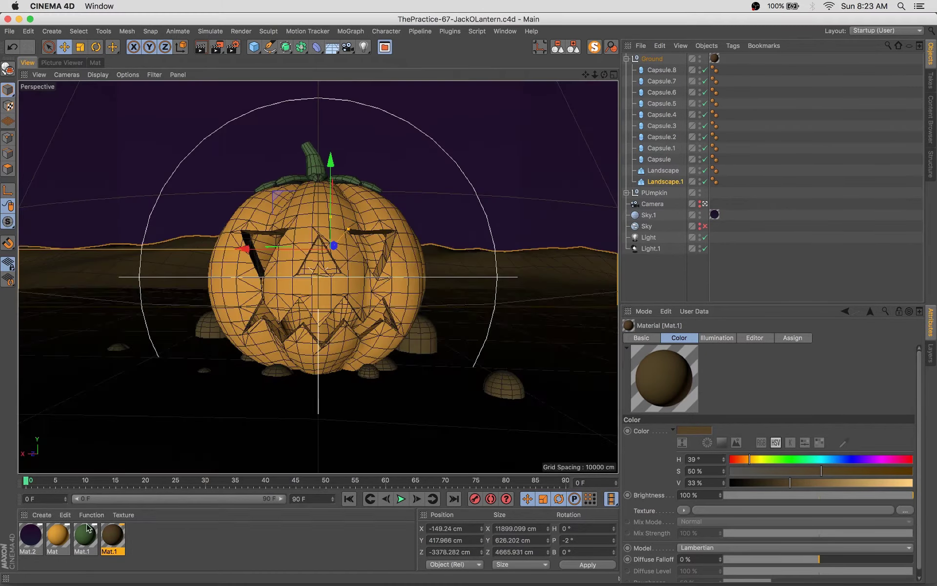
mouse_move(85, 535)
mouse_down()
mouse_move(452, 354)
mouse_move(505, 385)
mouse_move(426, 371)
mouse_up()
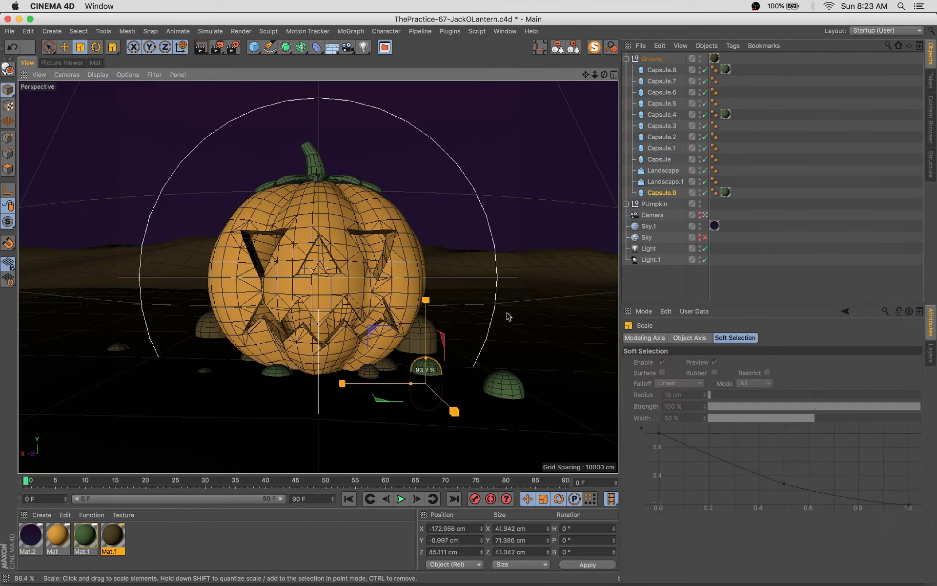
Add scaled green dome copies in front of the pumpkin and render to check them
ctrl+drag(449, 408, 124, 420)
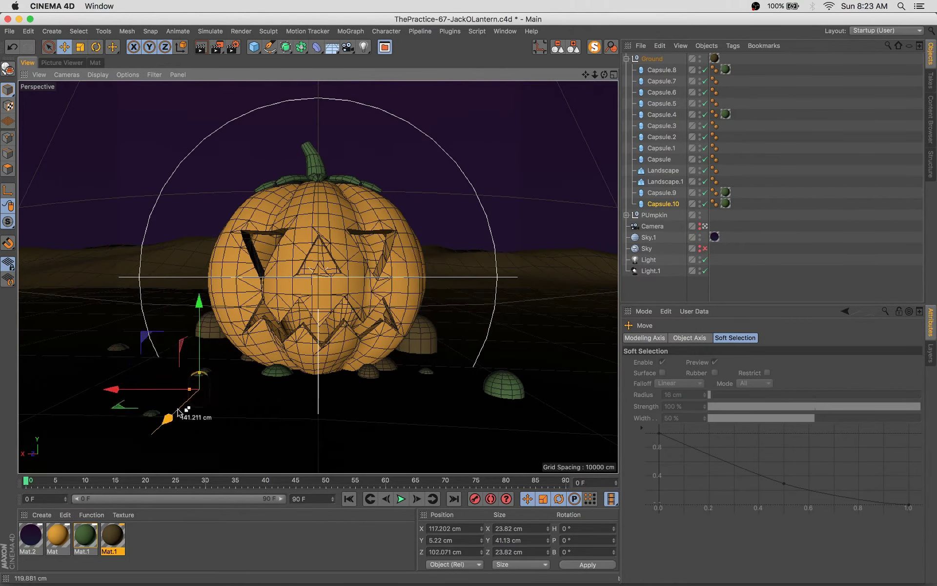
key(t)
drag(210, 341, 230, 332)
key(shift+r)
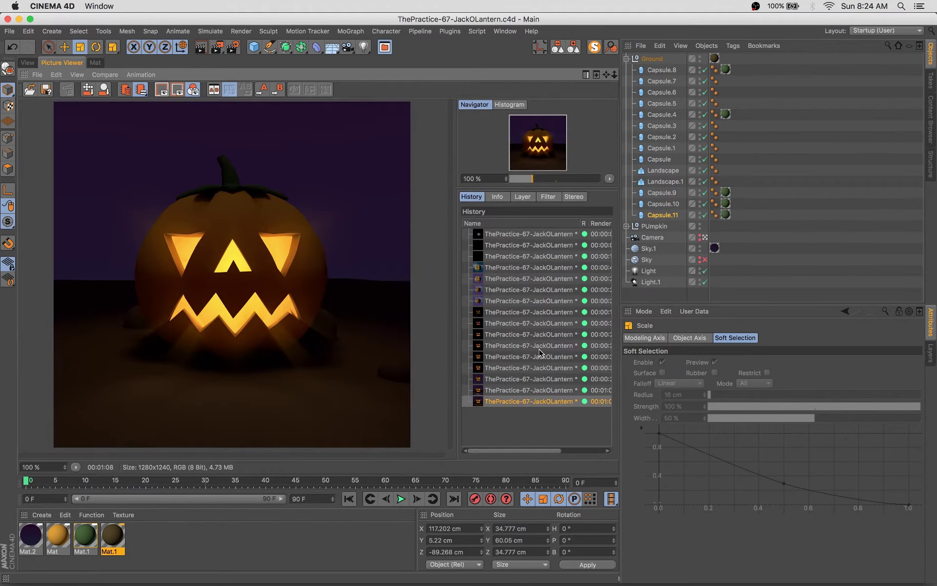
Give Light.1 a dark blue shadow colour
key(shift+r)
click(651, 281)
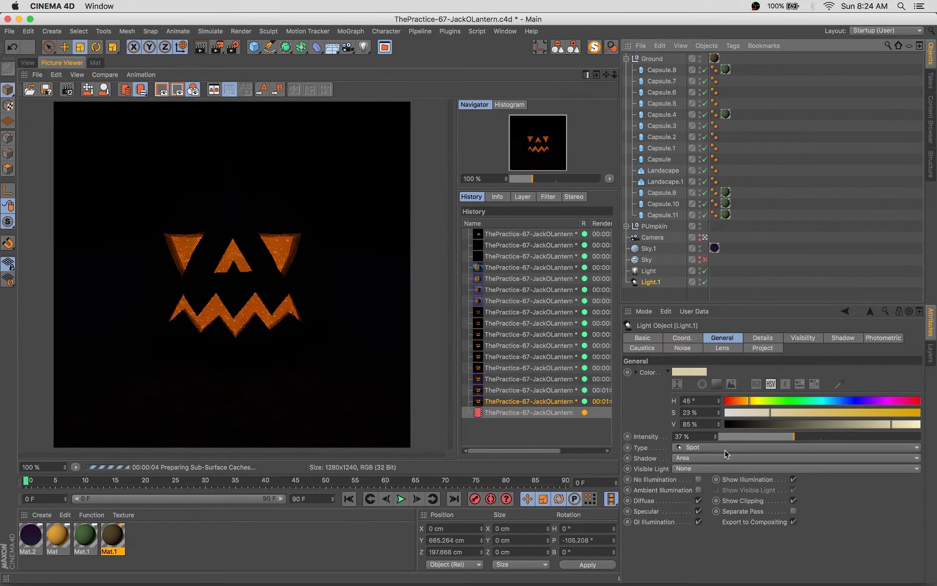
click(843, 338)
click(701, 398)
click(751, 396)
click(718, 434)
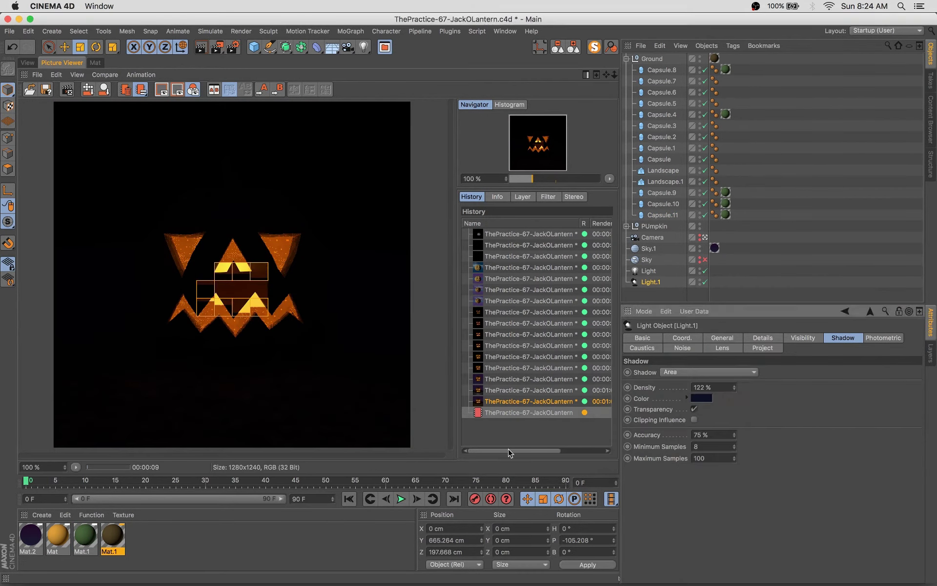
Move Light.1 up and left above the pumpkin in the four-view layout
click(27, 63)
click(626, 58)
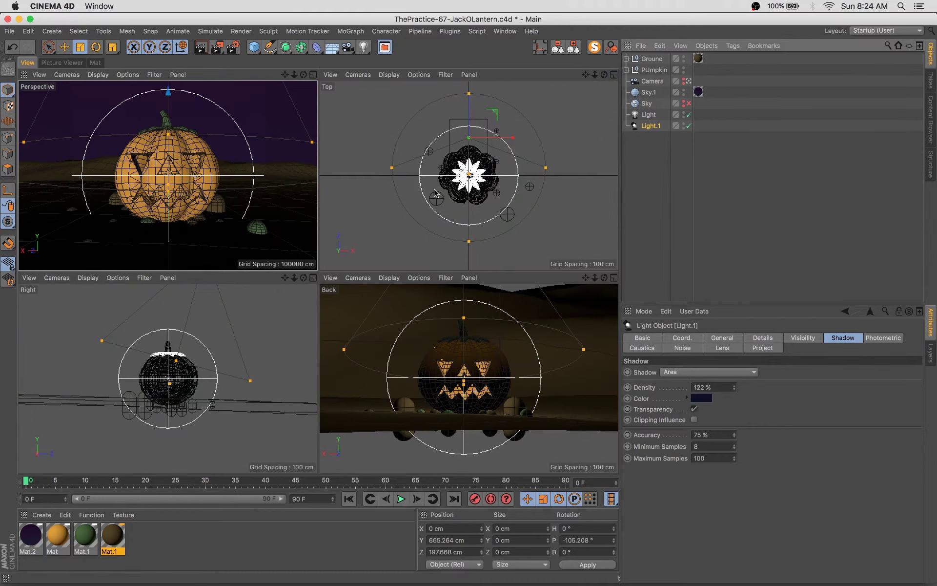
key(e)
drag(434, 193, 433, 220)
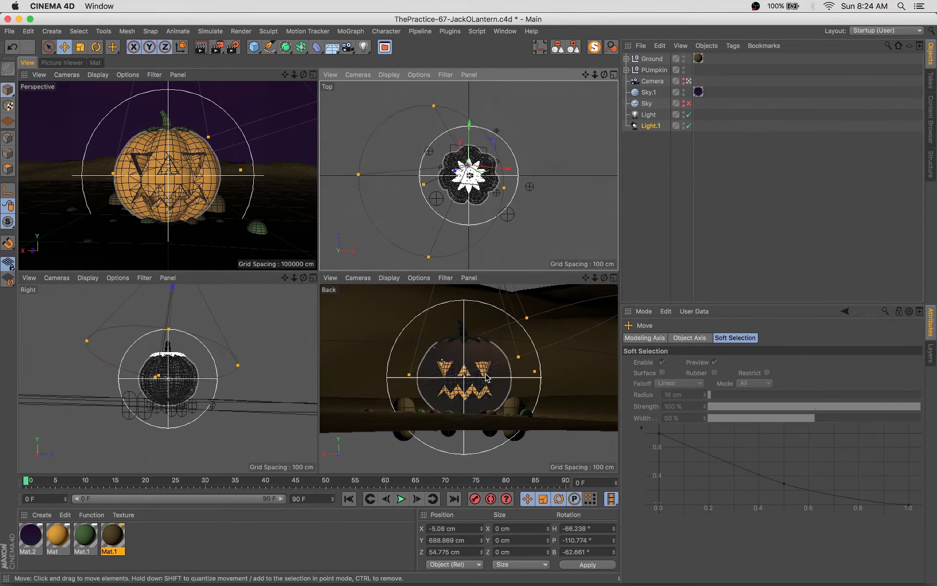
scroll(452, 370, down, 5)
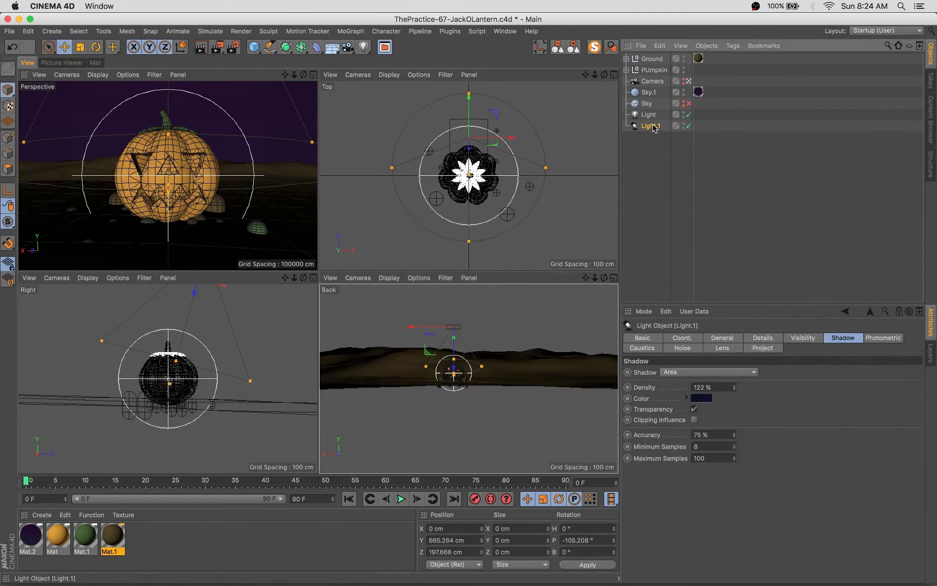
mouse_move(475, 346)
mouse_down()
mouse_move(430, 325)
mouse_move(475, 308)
mouse_move(476, 316)
mouse_up()
Rotate Light.1 to aim at the pumpkin and render the scene
key(r)
key(F1)
alt+drag(312, 273, 331, 309)
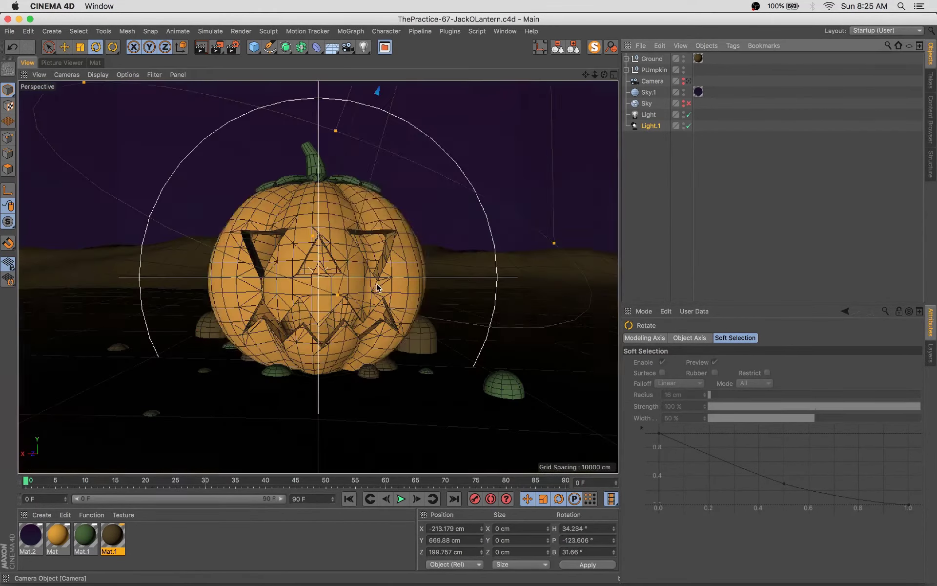
key(shift+r)
key(Return)
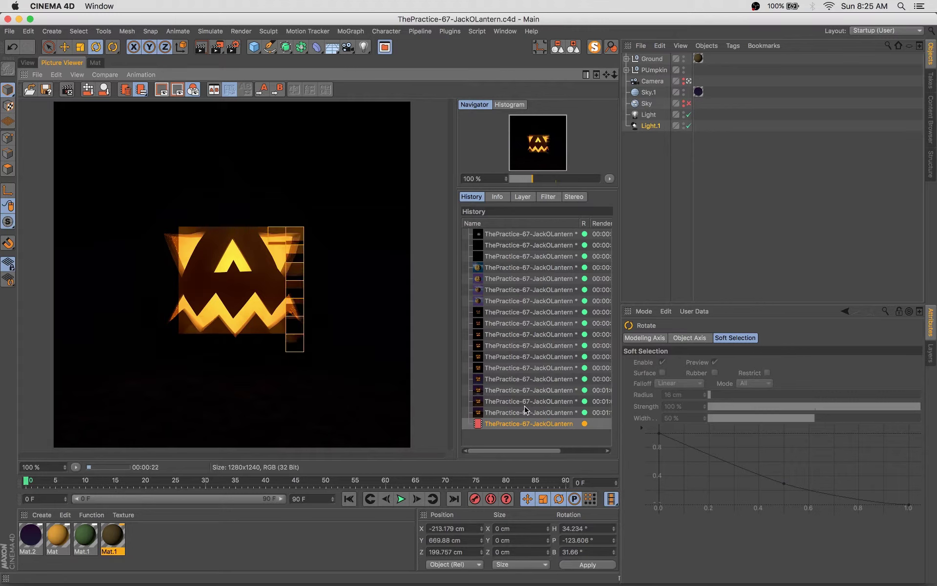
Step through the render history comparing earlier renders with the new one
click(555, 418)
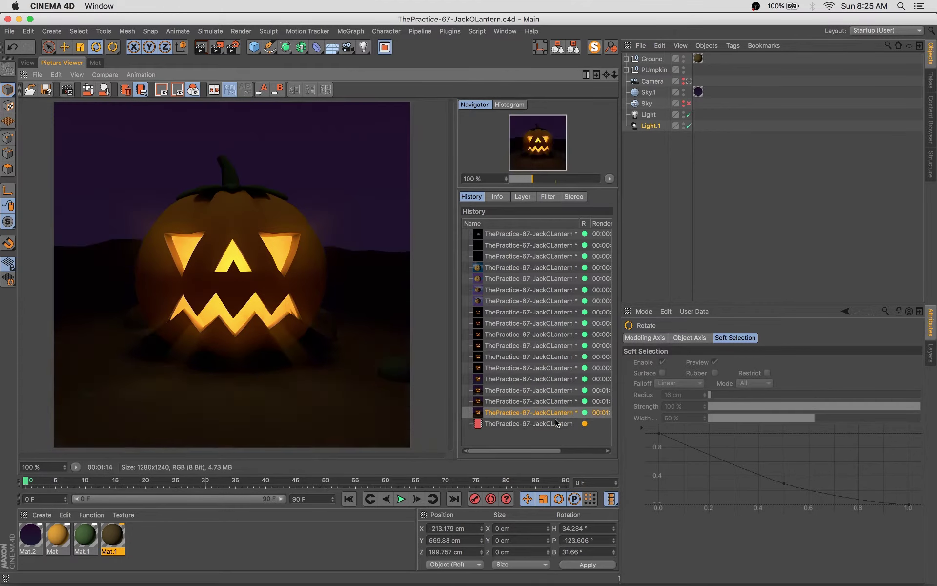
key(Down)
key(Up)
key(Up)
key(Down)
key(Down)
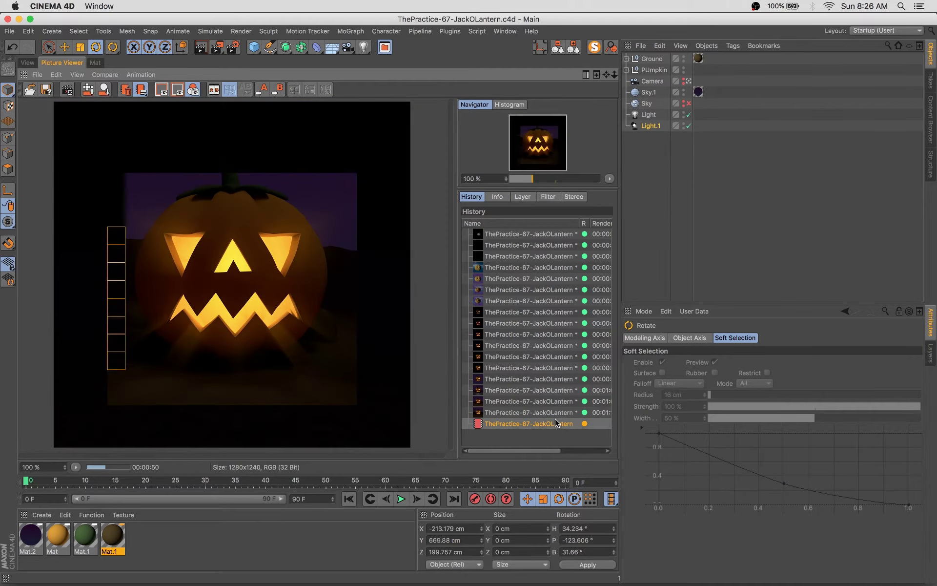
key(Up)
key(Down)
key(Up)
key(Up)
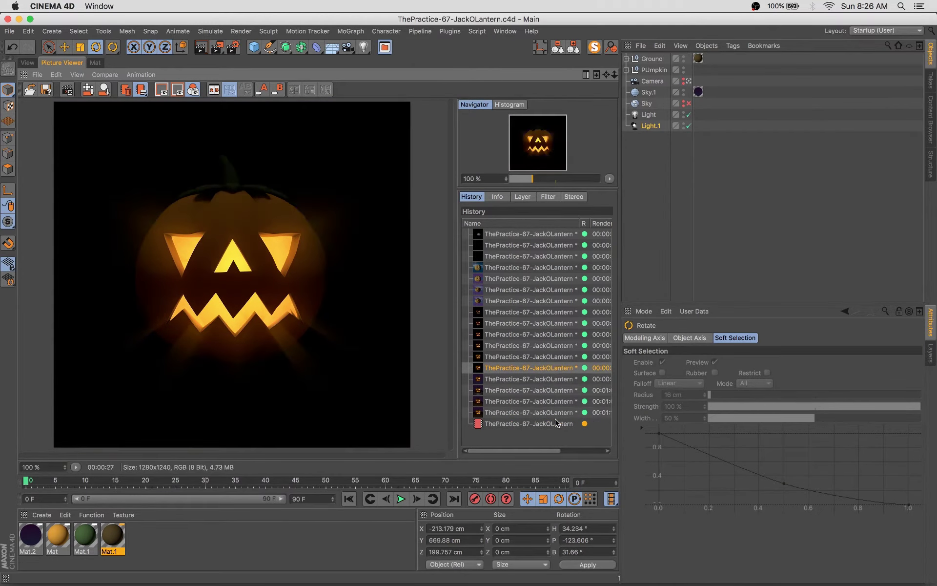
key(Down)
key(Down)
key(Up)
key(Up)
key(Up)
key(Up)
key(Down)
key(Down)
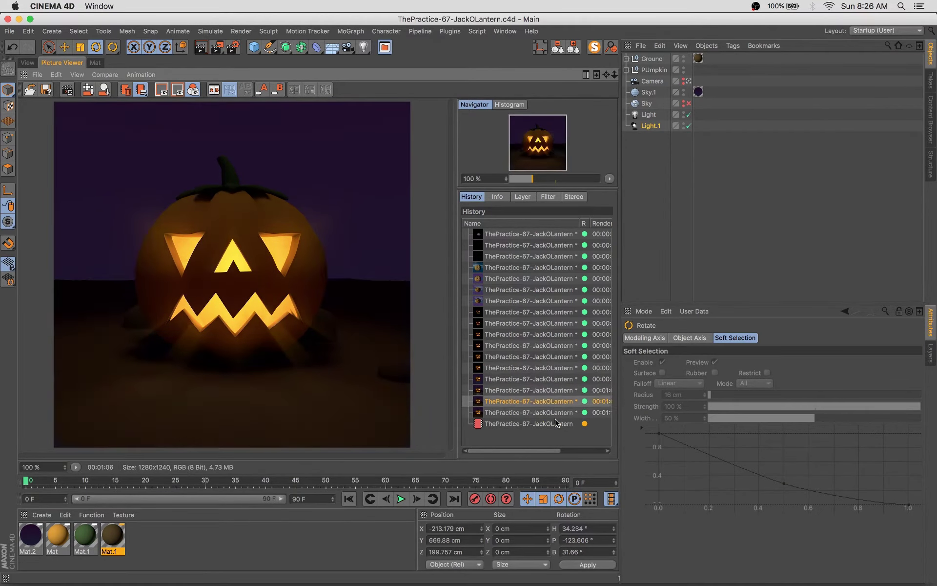
key(Up)
key(Up)
key(Up)
key(Down)
key(Down)
key(Down)
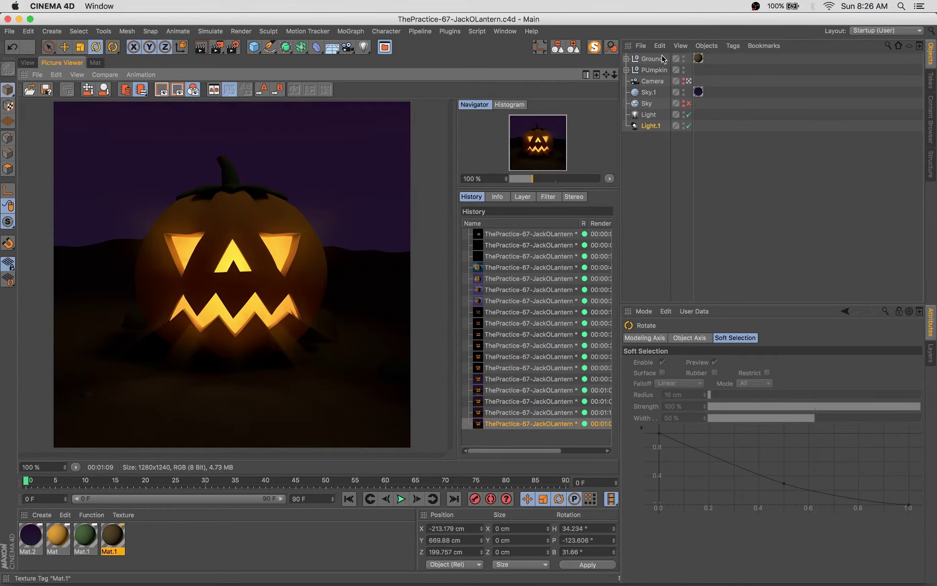
Expand the PUmpkin, Boole and Cloth Surface hierarchy, render, and browse the history again
click(626, 70)
click(632, 103)
click(638, 126)
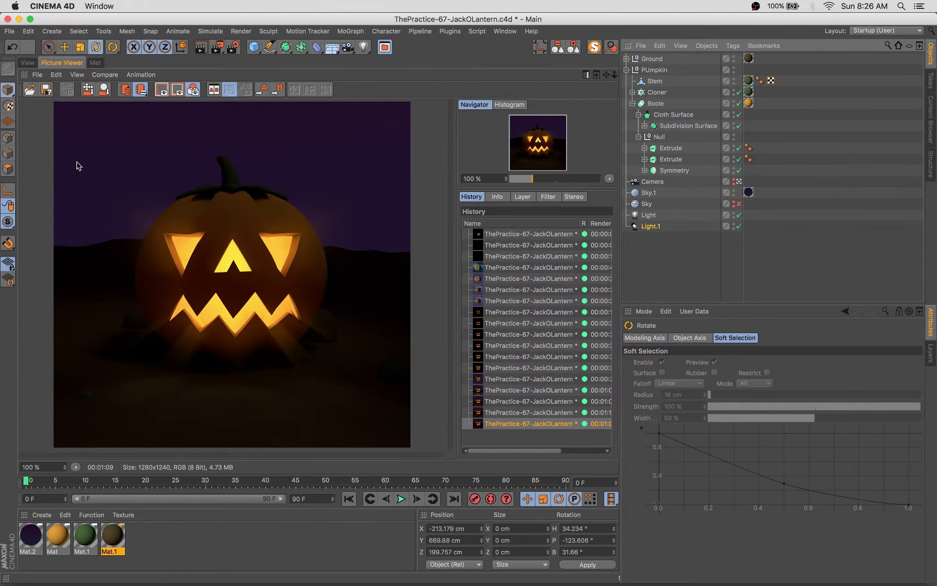
key(shift+r)
key(Up)
key(Up)
key(Up)
key(Down)
key(Down)
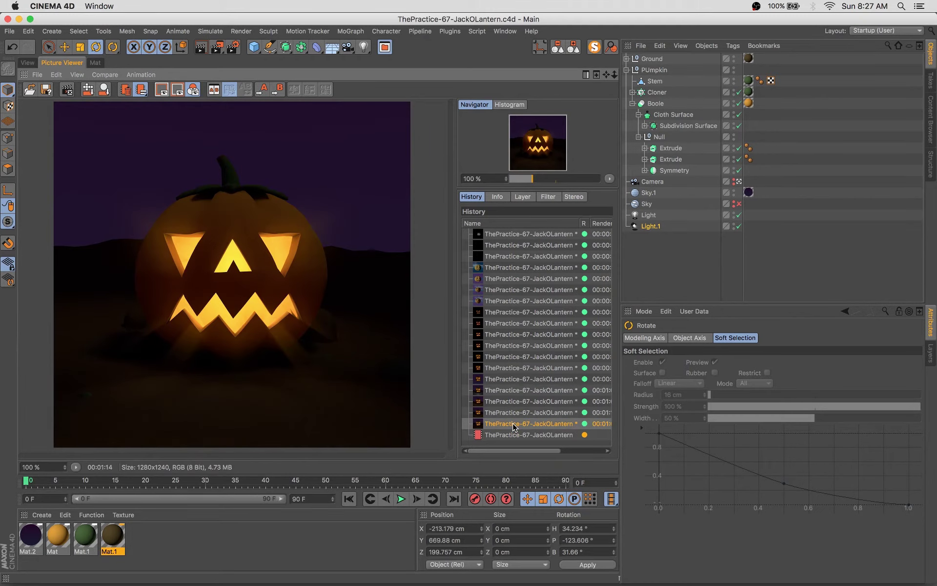
key(Down)
key(Down)
key(Down)
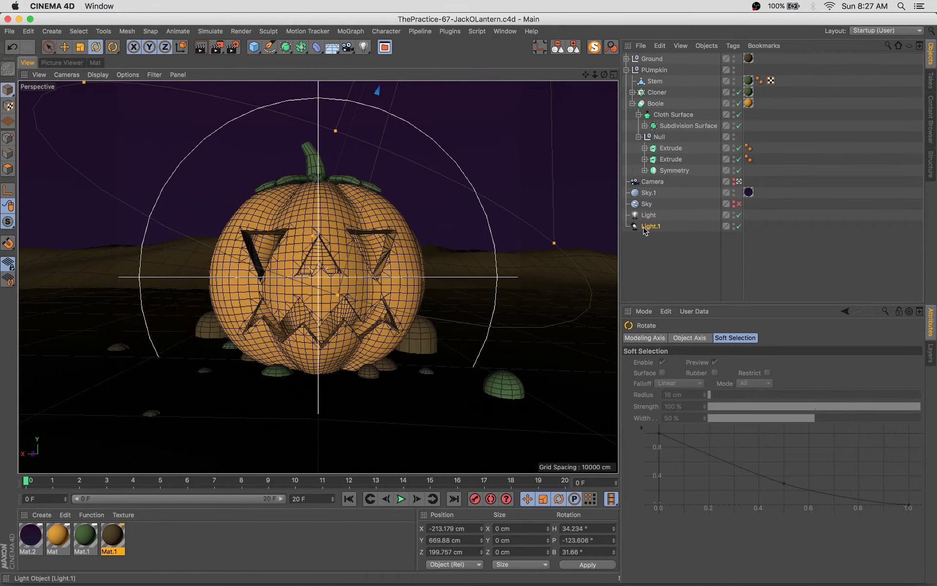
Keyframe the inner Light's intensity (4% at frame 3, then 31%, 77%, 55%) and render
click(649, 215)
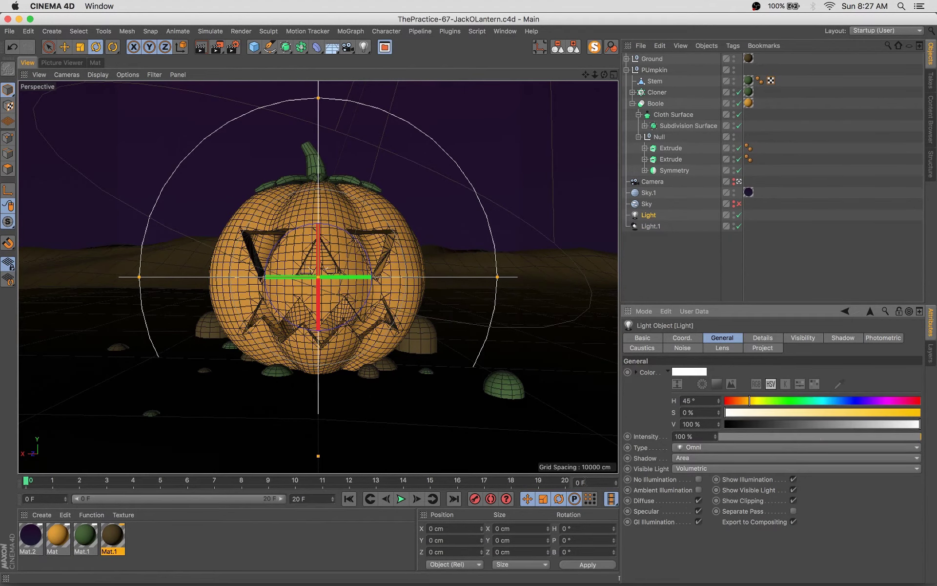
click(104, 481)
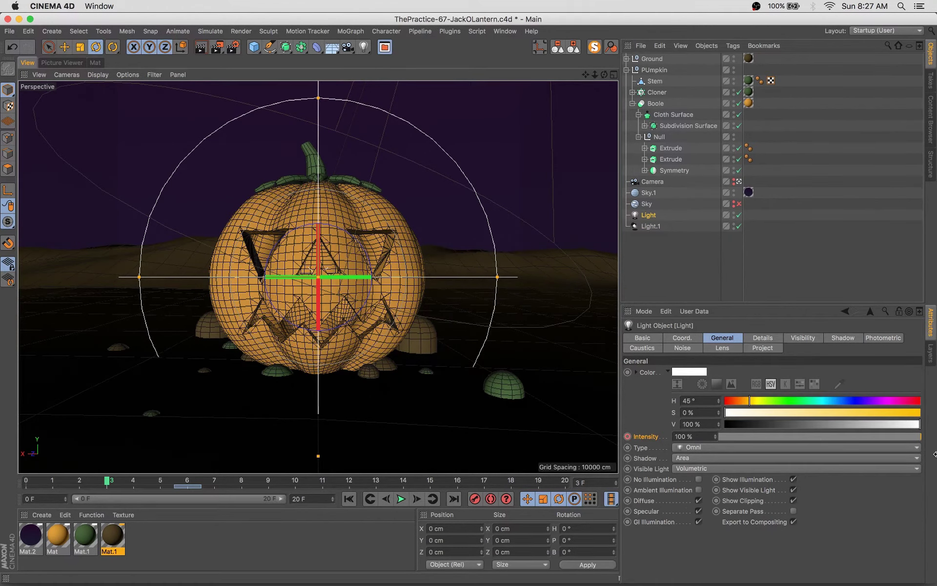
drag(920, 436, 705, 441)
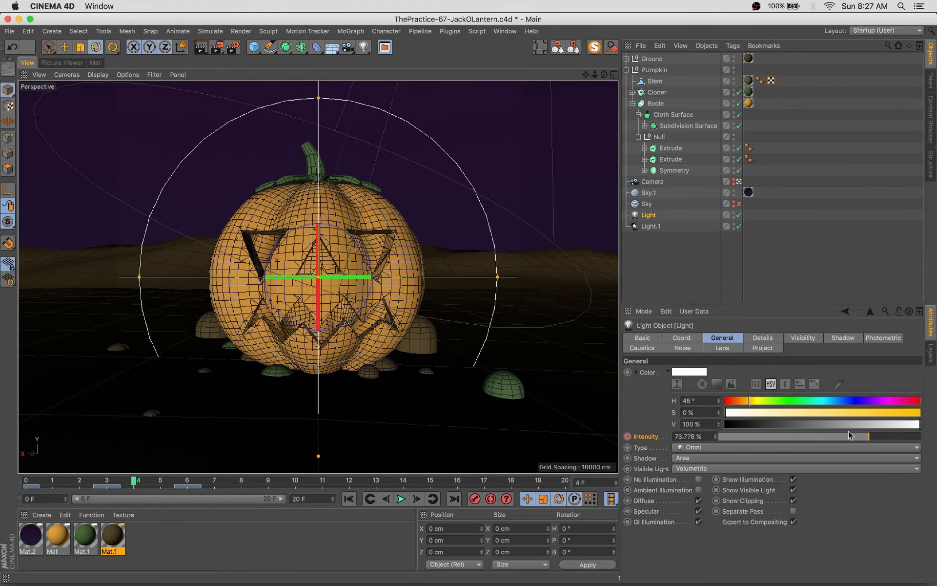
drag(291, 486, 428, 486)
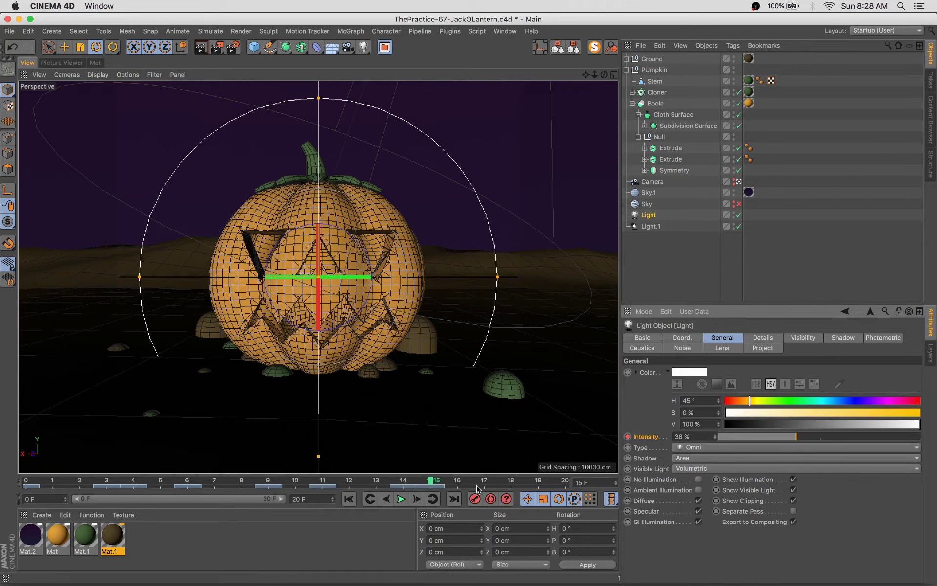
mouse_move(477, 488)
mouse_down()
mouse_move(566, 484)
mouse_move(36, 482)
mouse_up()
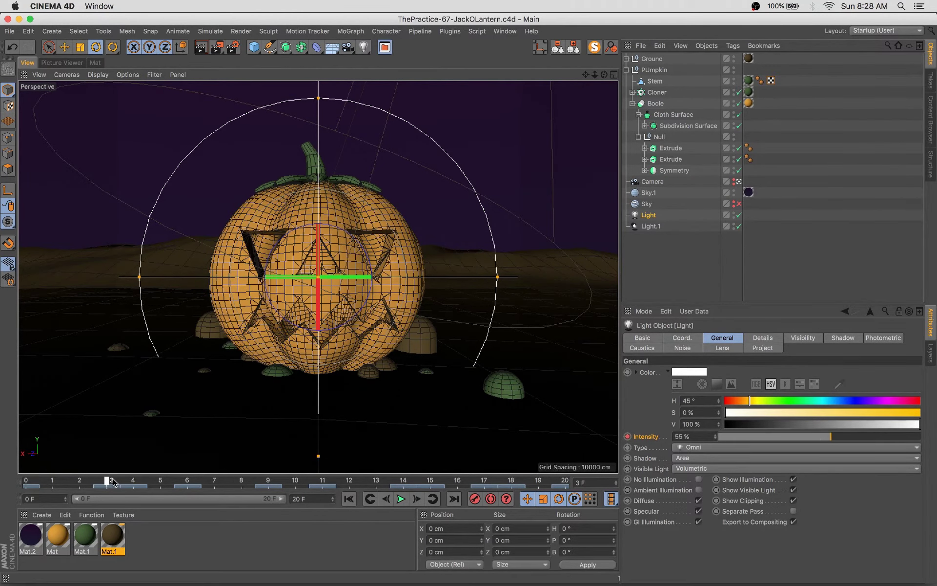
key(shift+r)
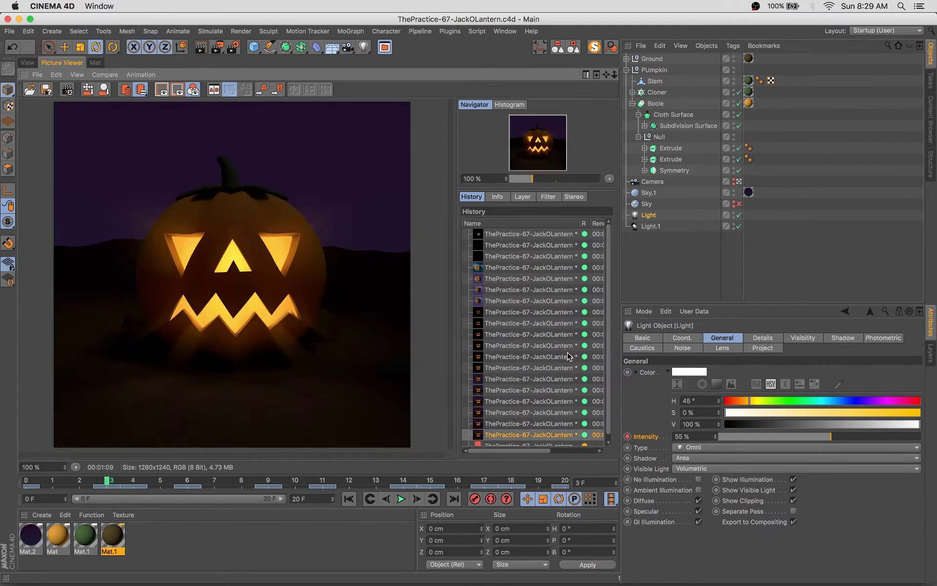
In four-view, frame Light.1, re-aim it and shrink its radius
click(27, 63)
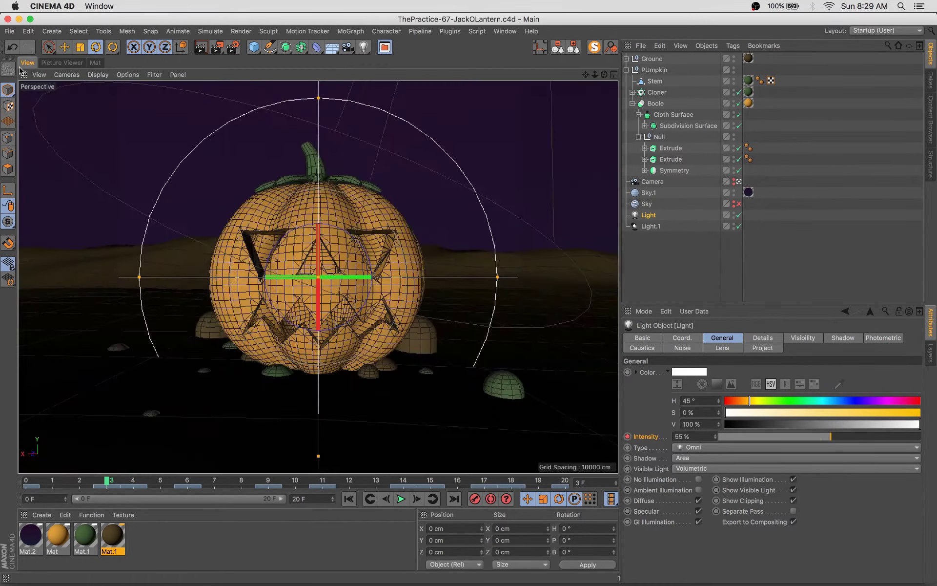
middle_click(244, 244)
click(651, 226)
key(e)
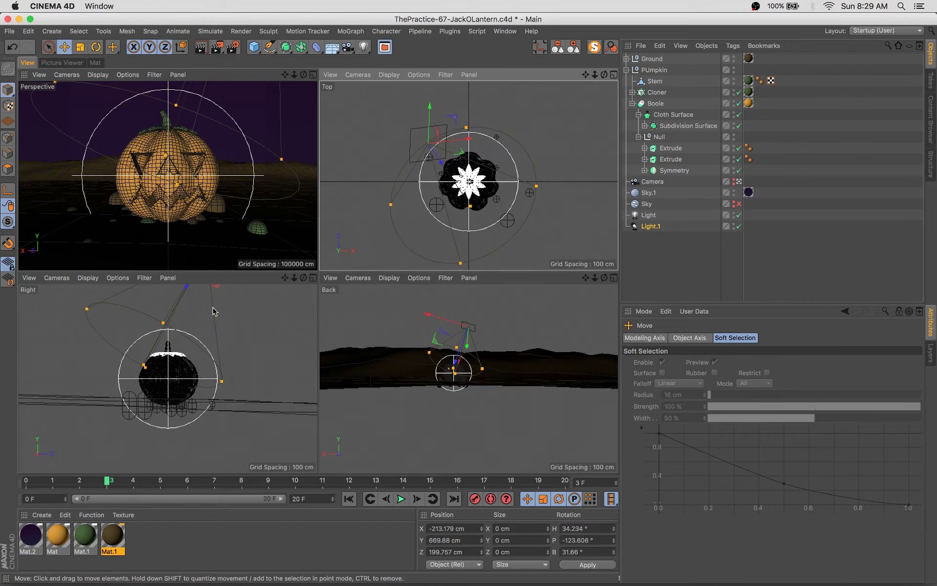
scroll(209, 342, down, 2)
key(o)
key(r)
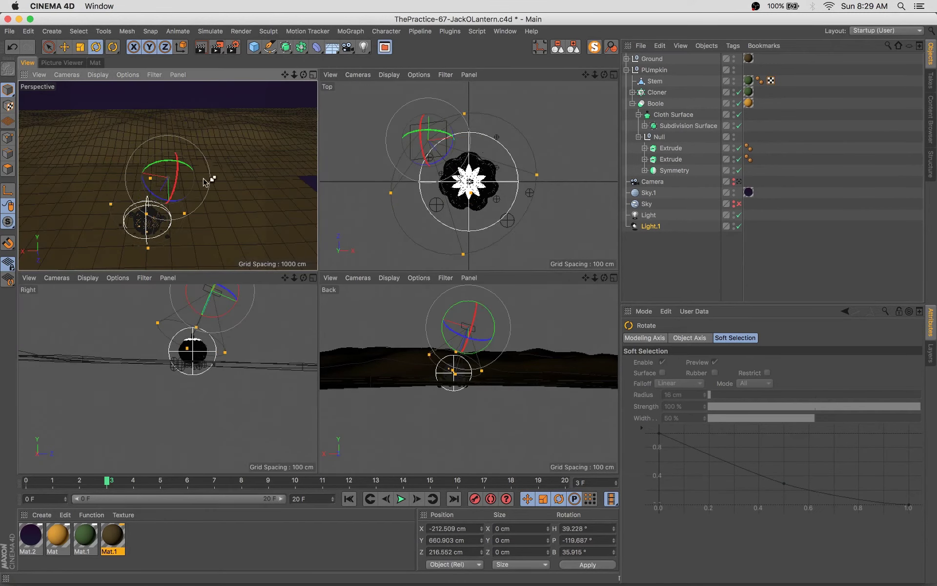
drag(205, 182, 130, 201)
Through the camera, push a ground mound back about 28.302 cm and raise it 9.816 cm
click(740, 182)
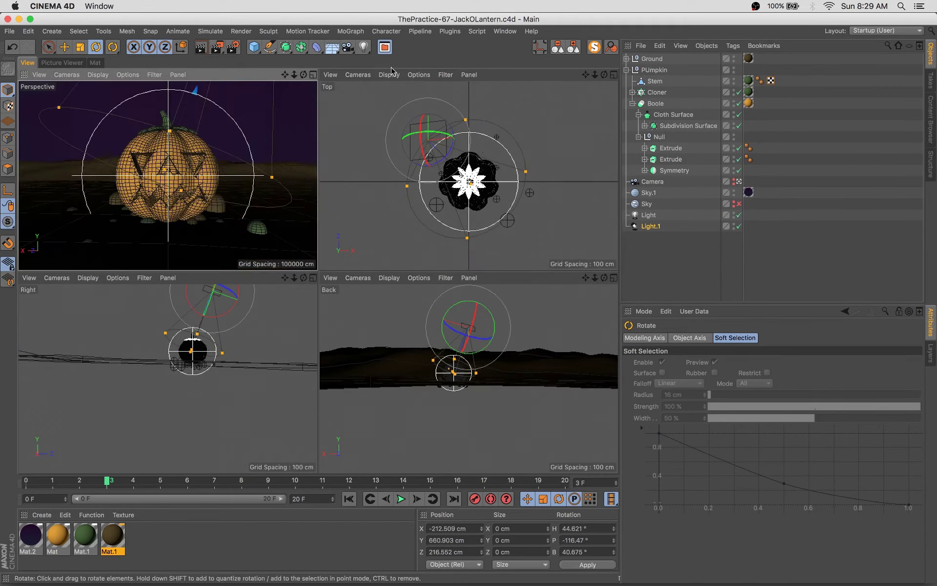
key(F1)
key(t)
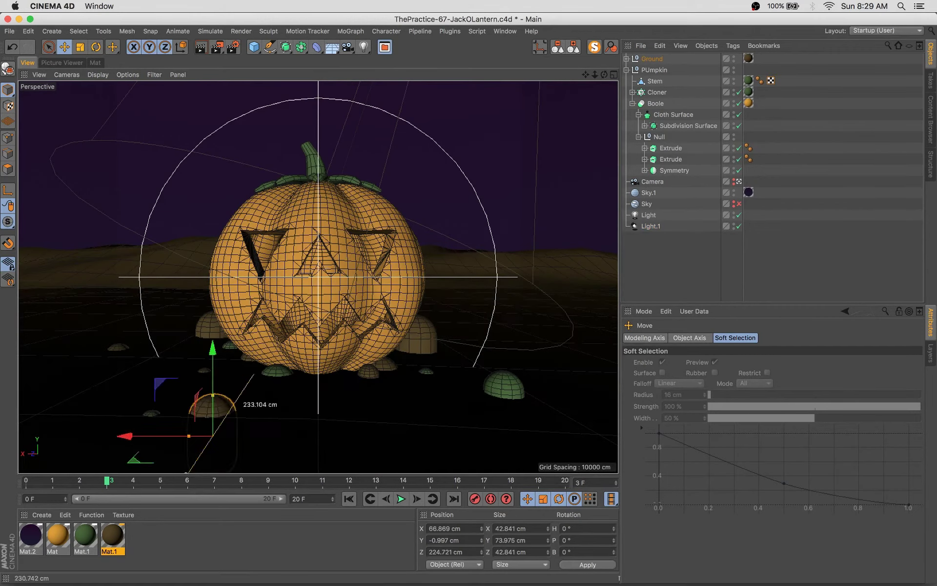
click(399, 408)
key(e)
drag(412, 463, 400, 450)
key(e)
drag(352, 379, 351, 370)
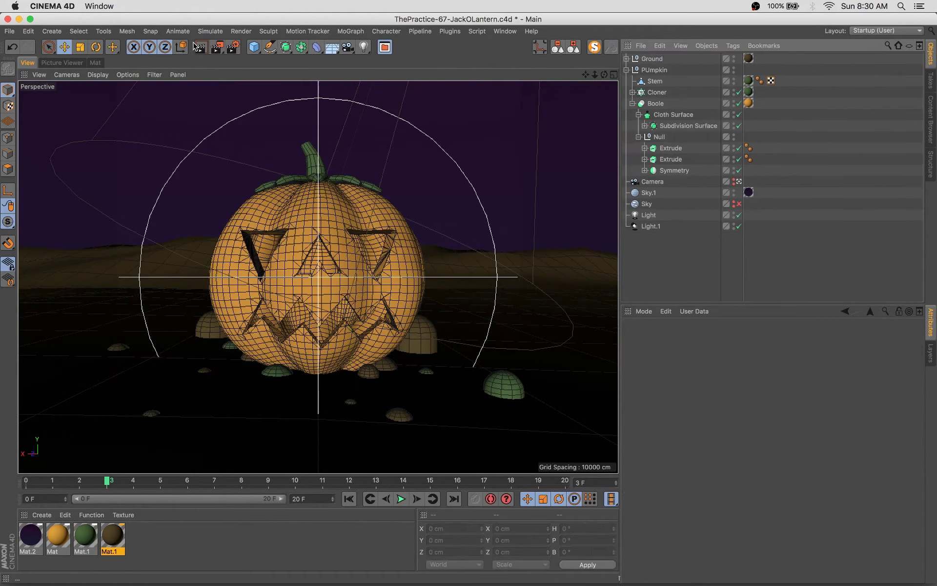
drag(269, 47, 294, 133)
Create a Helix and sweep a Circle along it, scaling the circle to 34.4%
click(389, 102)
key(r)
key(t)
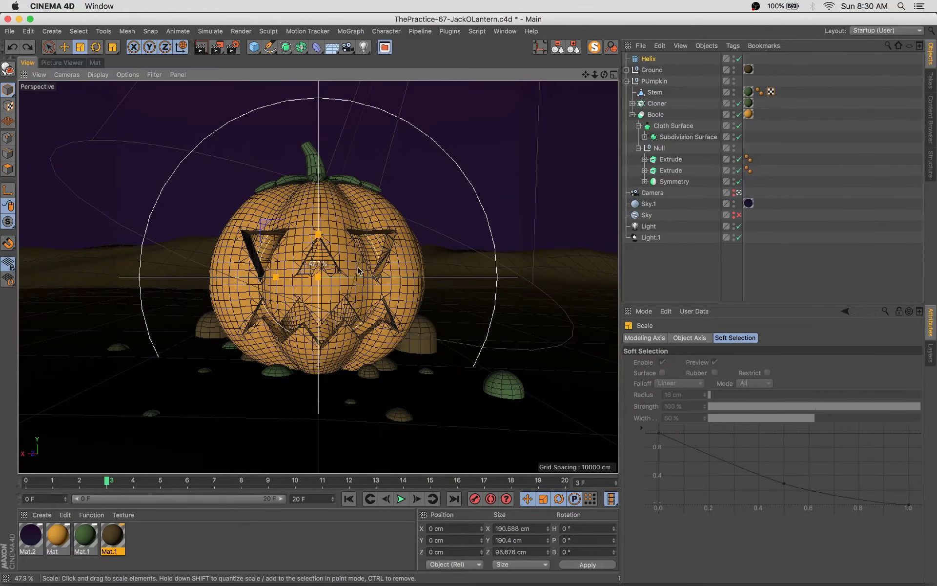
drag(301, 47, 389, 82)
alt+click(285, 47)
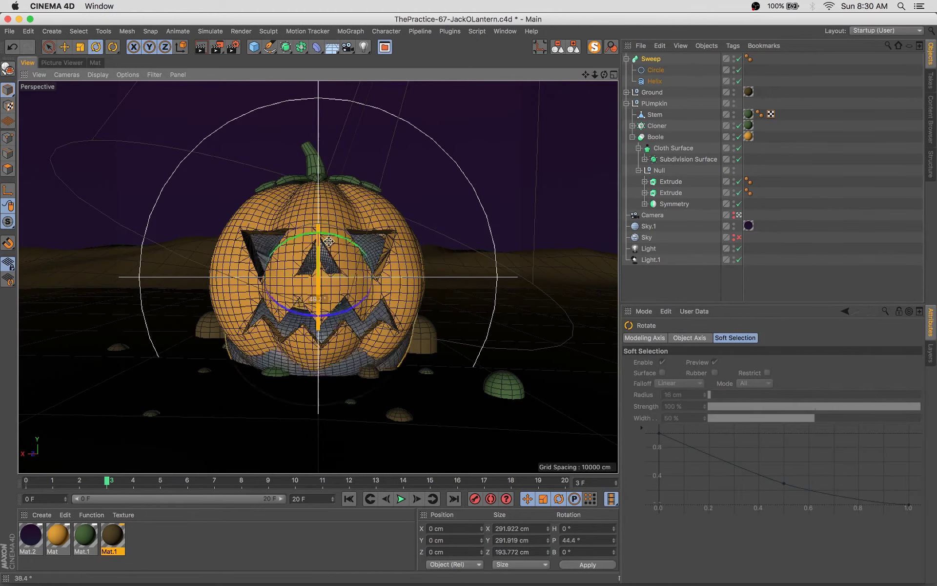
drag(487, 176, 250, 353)
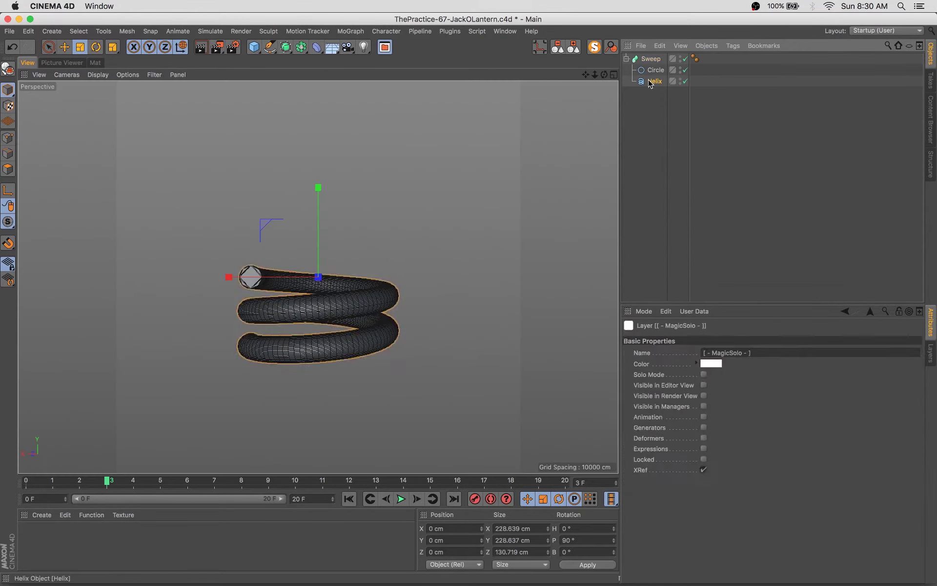
Set the helix start radius to 45.8 cm, bias coils downward, end angle 1077°
drag(736, 362, 739, 365)
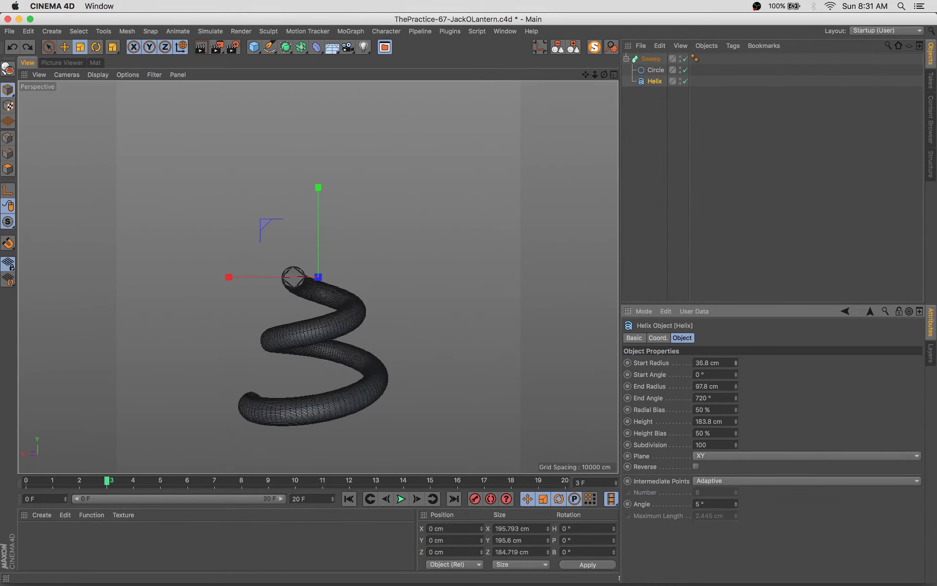
mouse_move(736, 433)
mouse_down()
mouse_move(736, 370)
mouse_move(736, 385)
mouse_up()
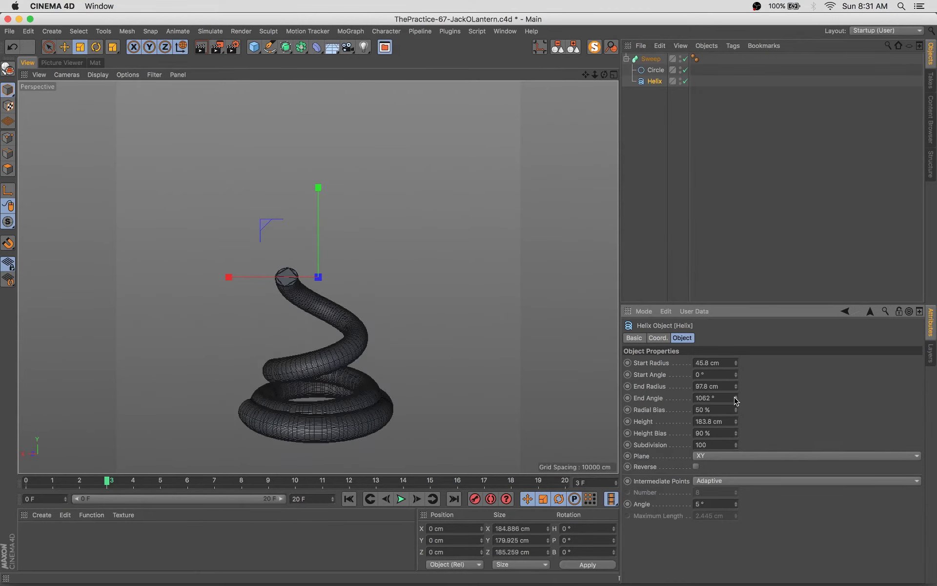
drag(736, 433, 737, 392)
key(Up)
key(Up)
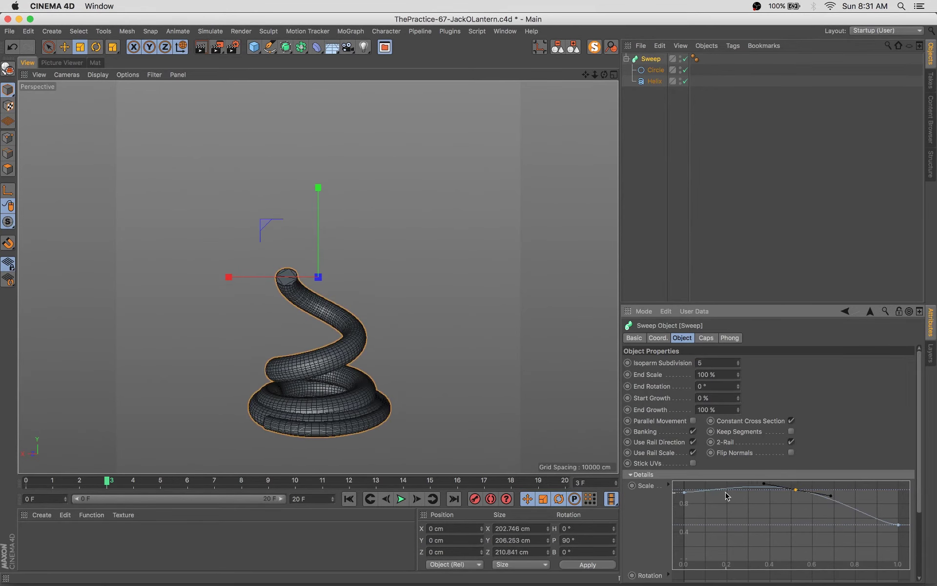
key(Down)
key(Down)
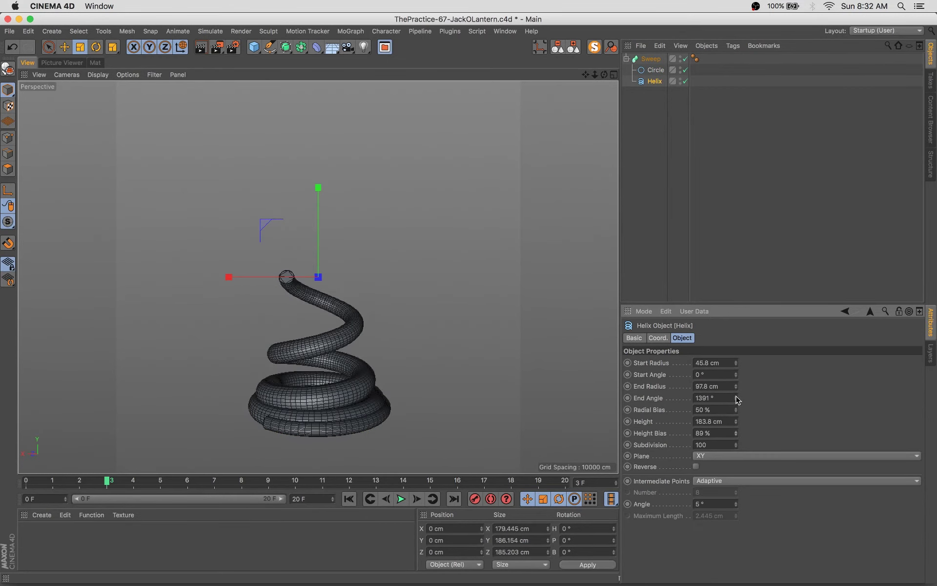
mouse_move(736, 400)
mouse_down()
mouse_move(736, 427)
mouse_move(737, 415)
mouse_up()
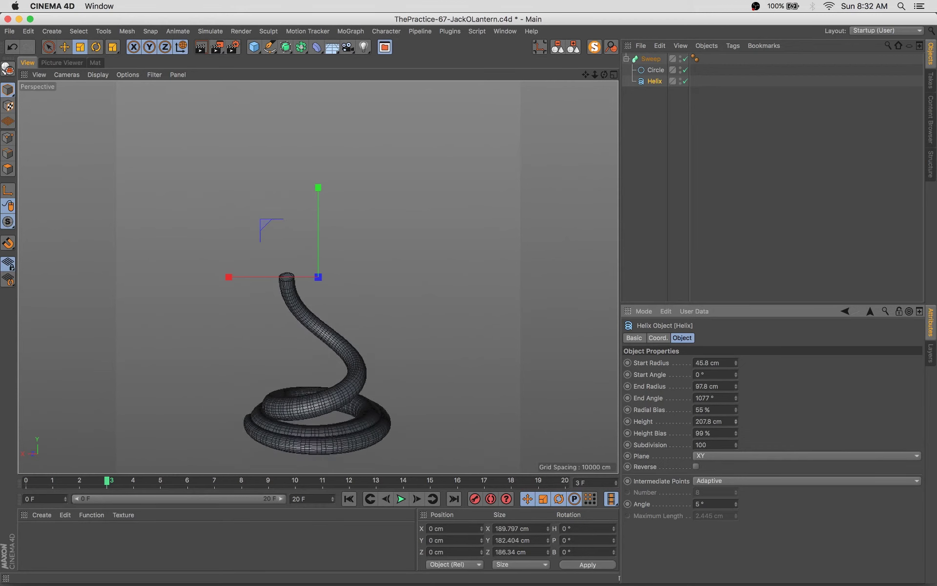
Turn on Constrain in the Sweep's caps so the vine tube tapers thin
click(651, 58)
click(706, 338)
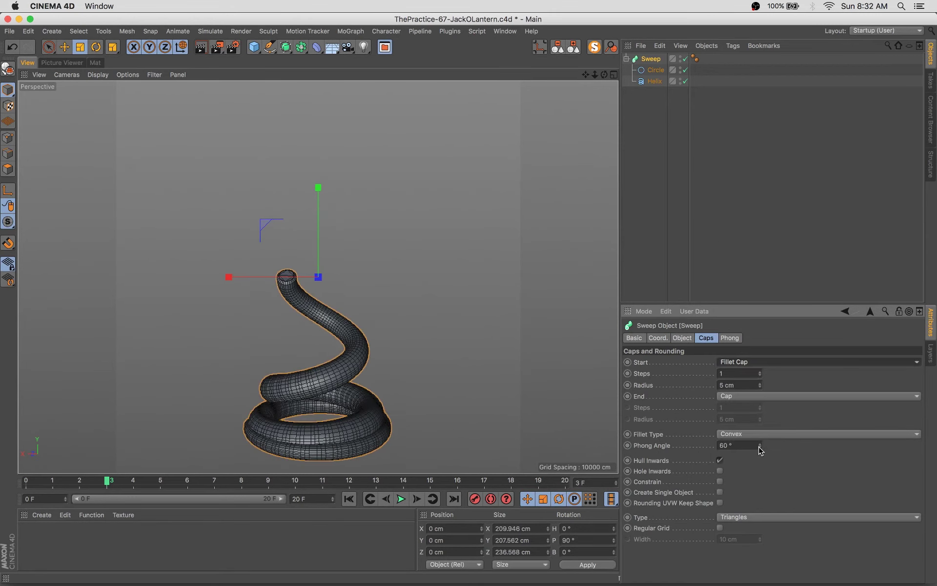
click(720, 482)
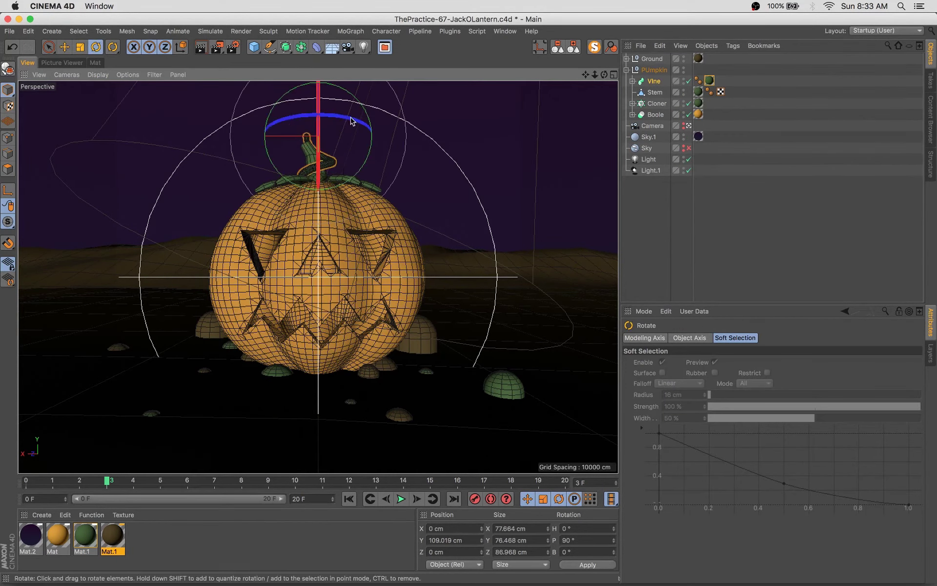
Rotate the Vine into place and duplicate it as Vine.1 beside the pumpkin
mouse_move(352, 121)
mouse_down()
mouse_move(403, 176)
mouse_move(349, 110)
mouse_move(415, 142)
mouse_up()
key(e)
key(r)
key(e)
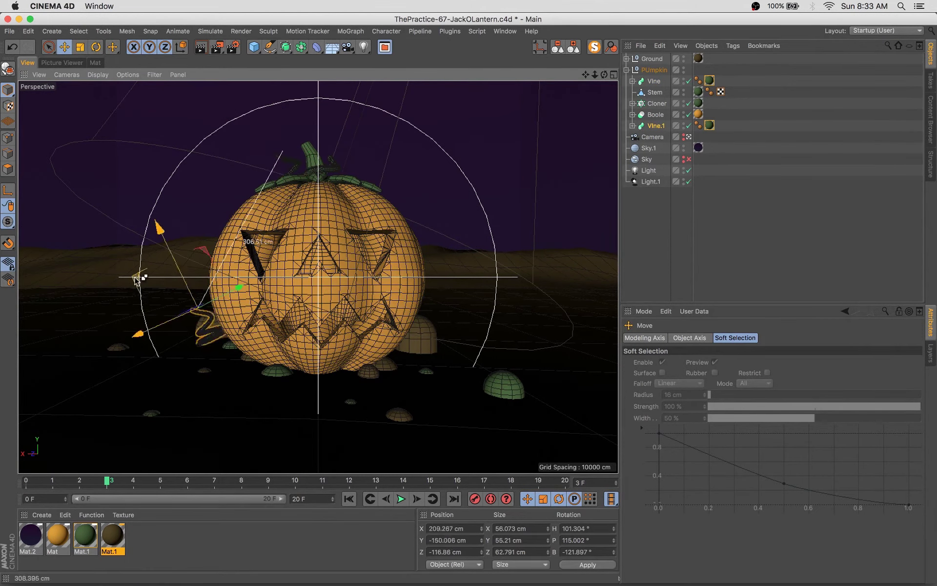
mouse_move(136, 279)
ctrl+mouse_down()
mouse_move(146, 293)
mouse_move(205, 312)
ctrl+mouse_up()
Duplicate again as Vine.2, move and rotate it beside the pumpkin's left side, then render
key(r)
key(e)
mouse_move(166, 341)
mouse_down()
mouse_move(166, 371)
mouse_move(188, 315)
mouse_move(208, 314)
mouse_move(168, 263)
mouse_up()
key(r)
key(e)
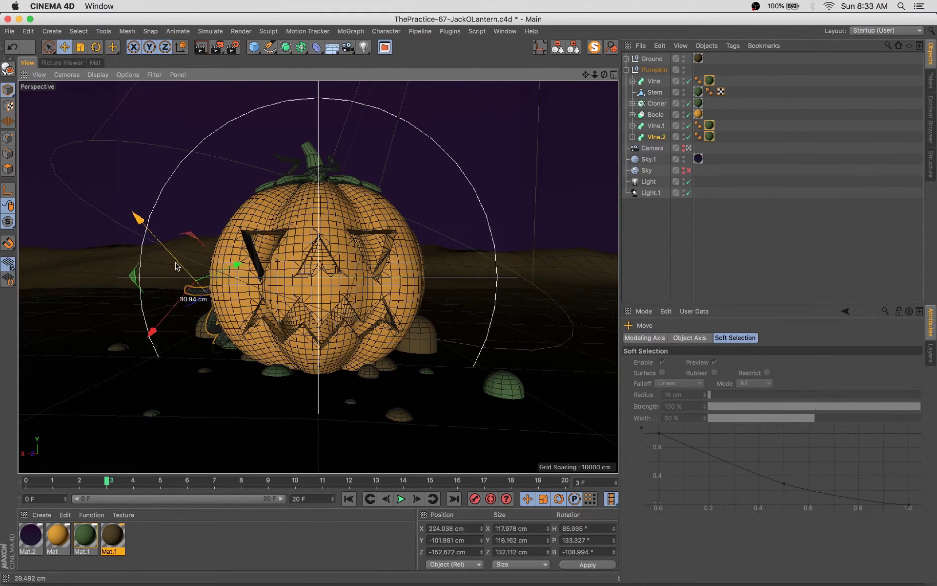
key(shift+r)
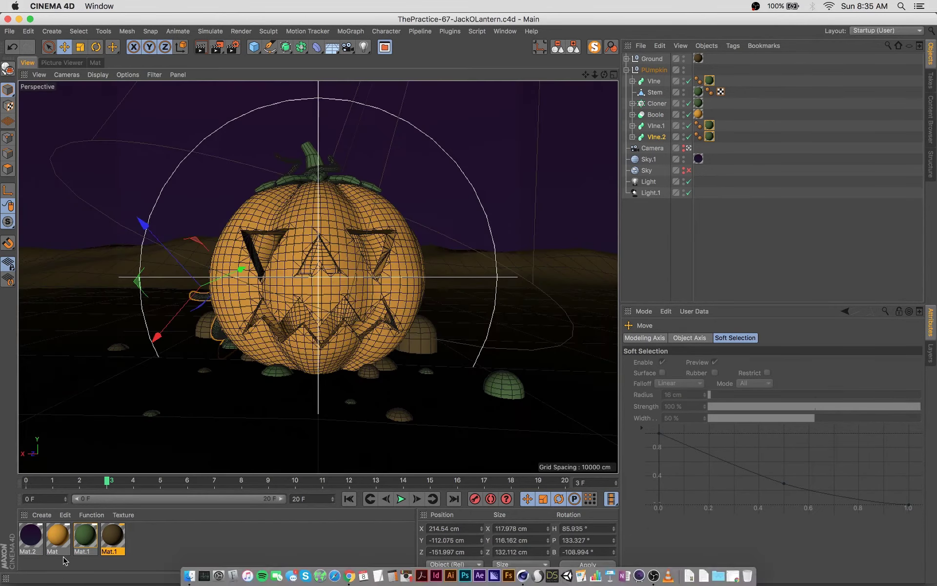
Select the inner light at frame 14, render, and display an earlier render from history
click(632, 103)
click(648, 181)
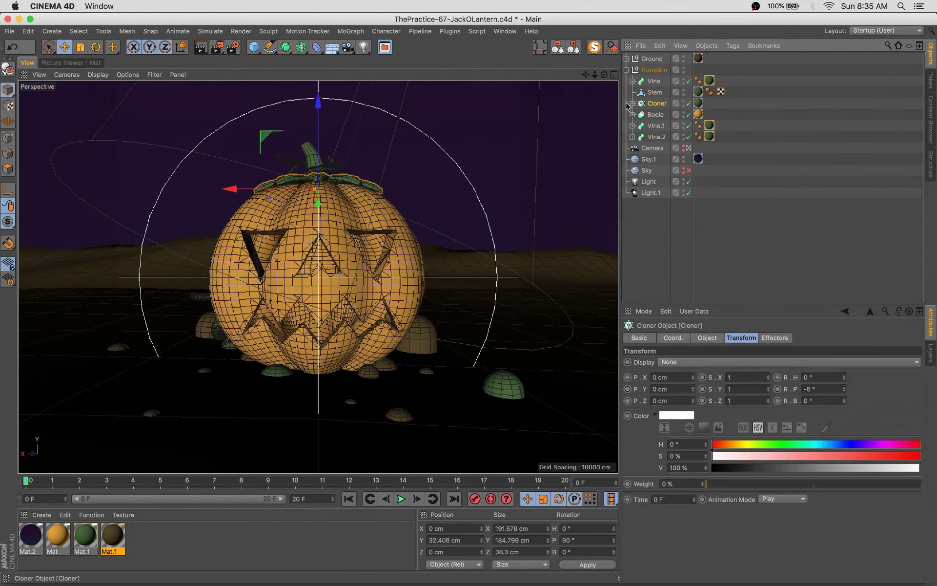
click(404, 483)
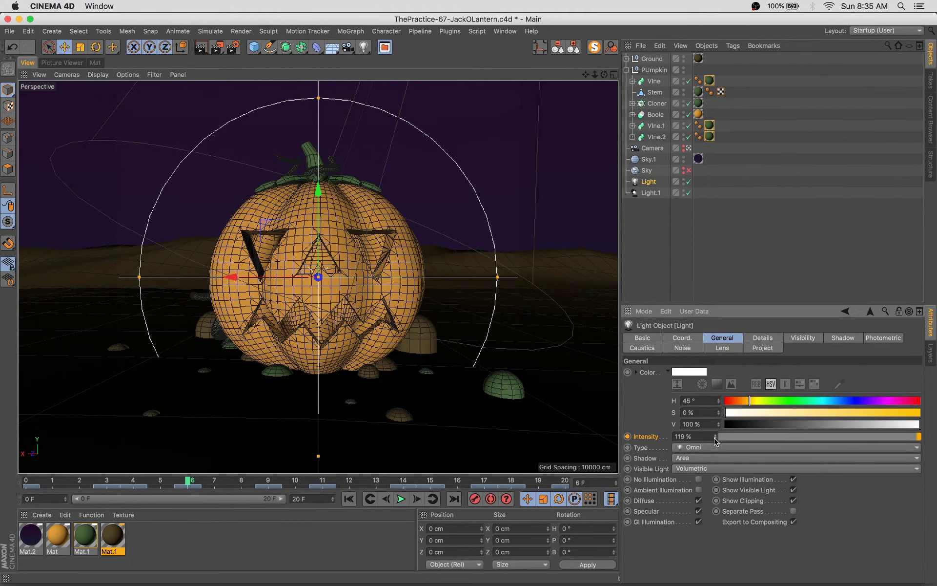
key(shift+r)
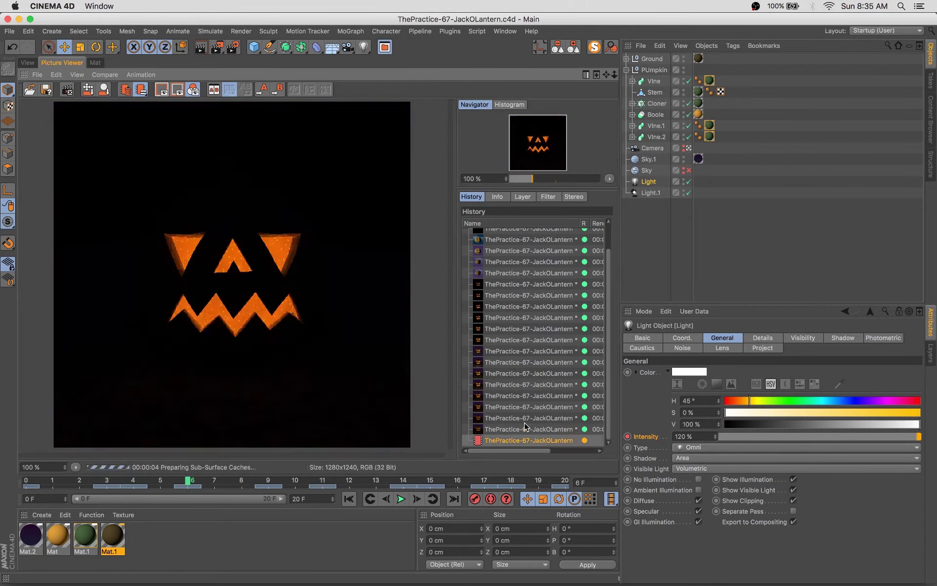
click(524, 423)
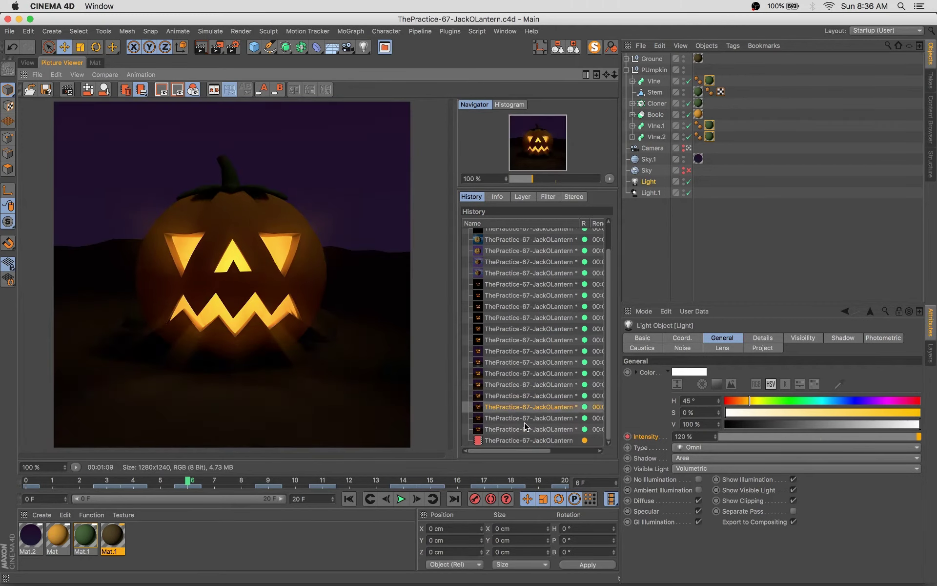
Add a Noise shader with brown Color 1 and adjusted clips to the pumpkin material's Diffusion
click(27, 62)
double_click(58, 536)
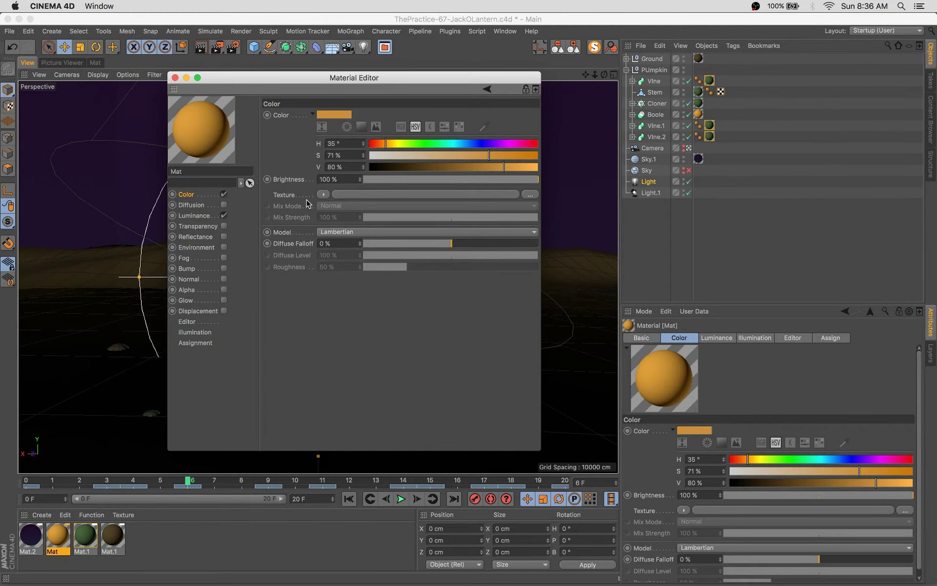
click(224, 204)
click(323, 178)
click(318, 197)
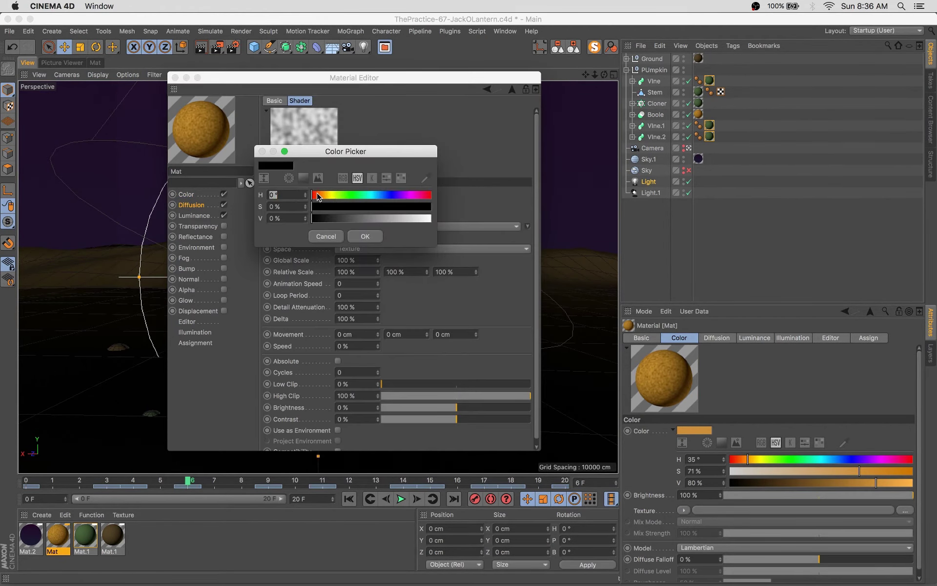
click(365, 236)
drag(382, 384, 405, 384)
drag(530, 396, 436, 399)
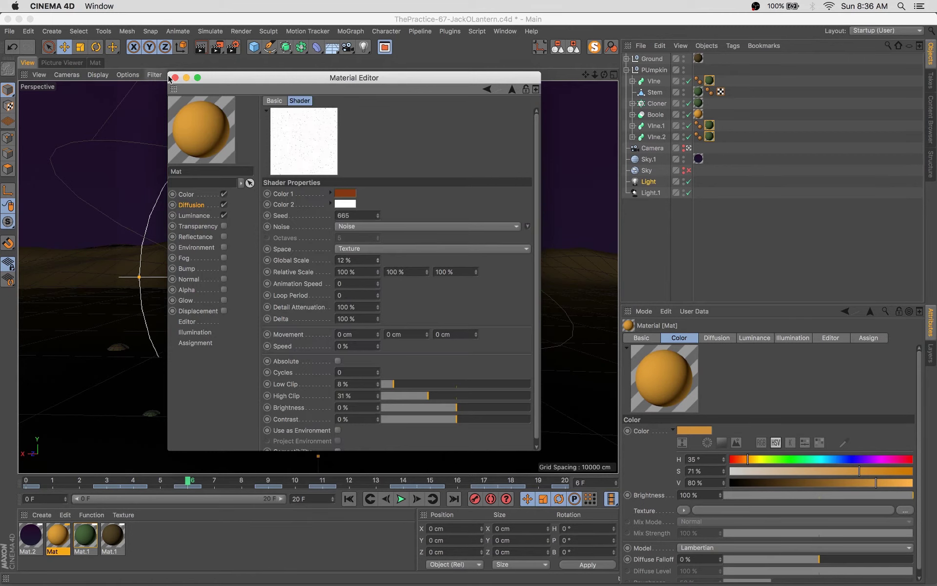
click(175, 78)
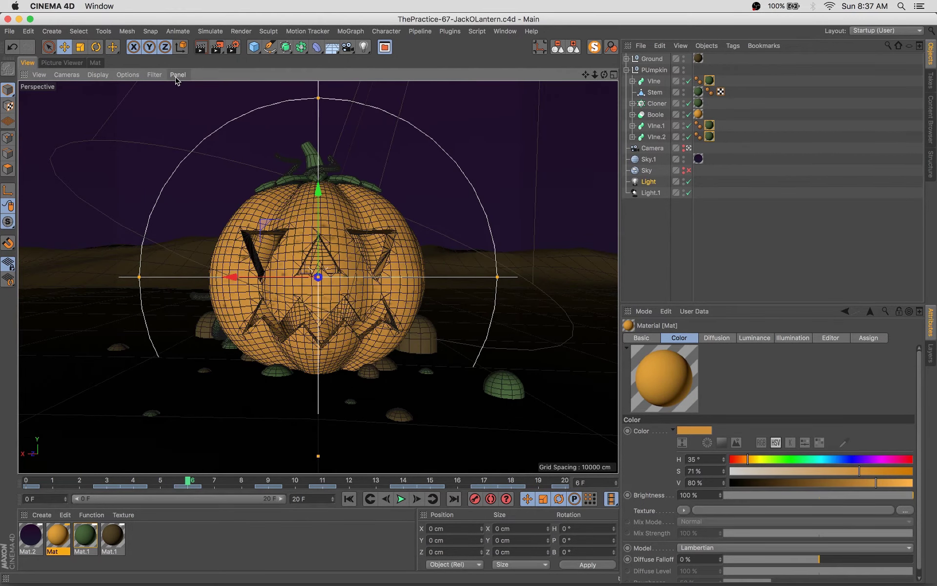
Give the ground material Mat.1 a sparse speckled Sema noise Bump
double_click(113, 536)
click(332, 165)
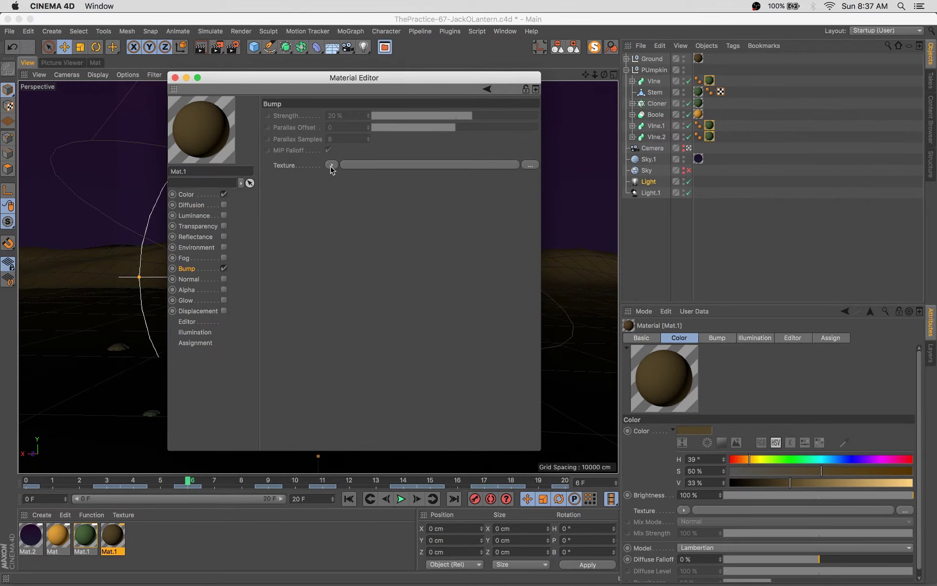
click(337, 300)
click(527, 226)
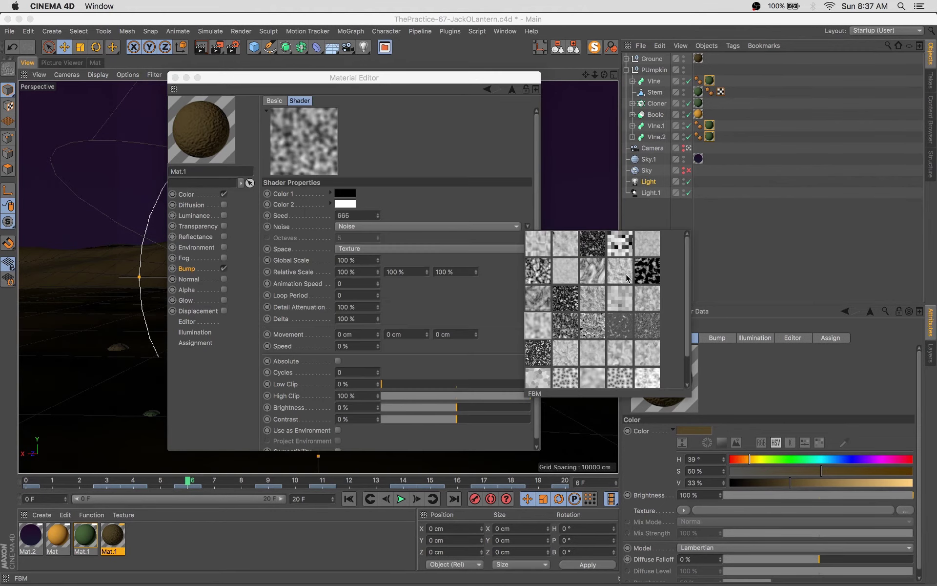
click(630, 360)
drag(435, 385, 512, 384)
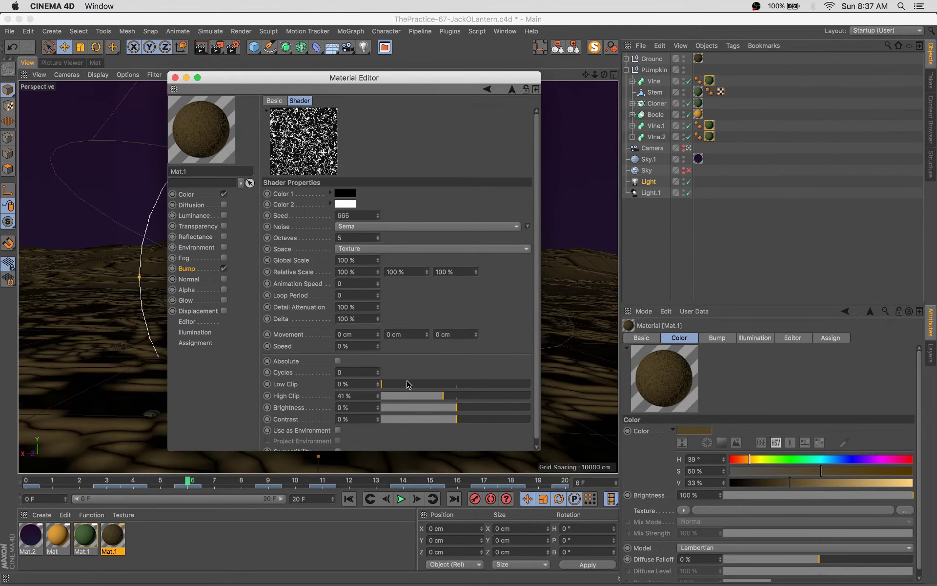
click(187, 269)
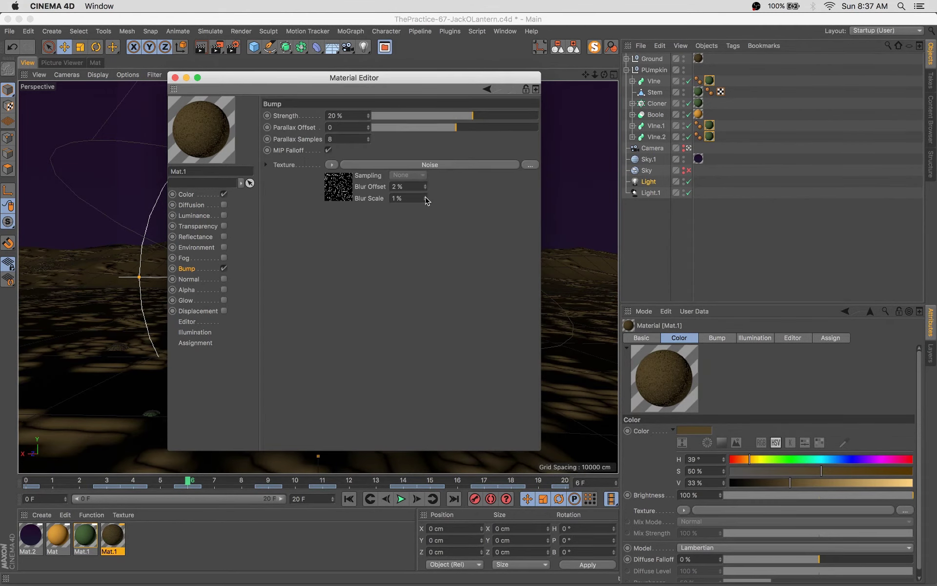
Enable Mat.1's Diffusion with a brown noise texture
click(224, 205)
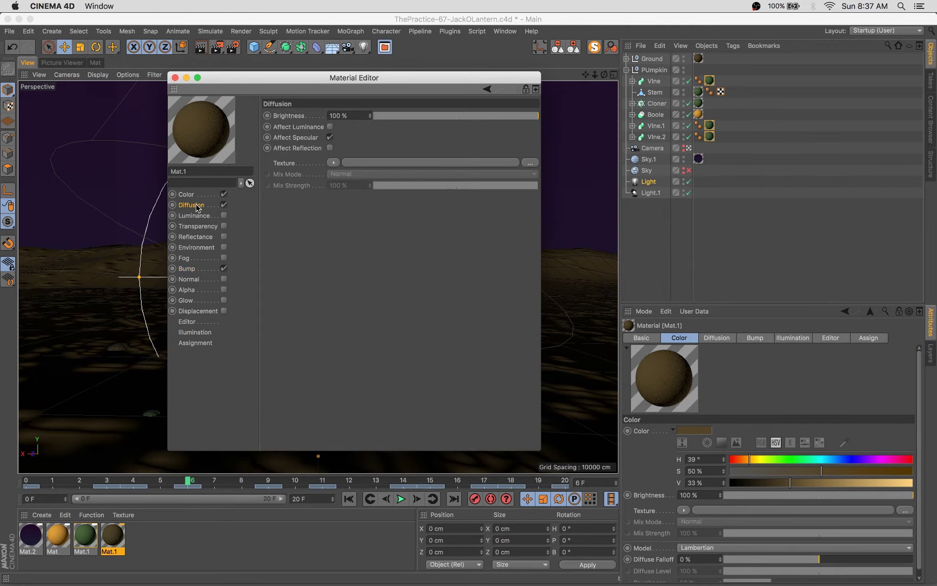
click(336, 217)
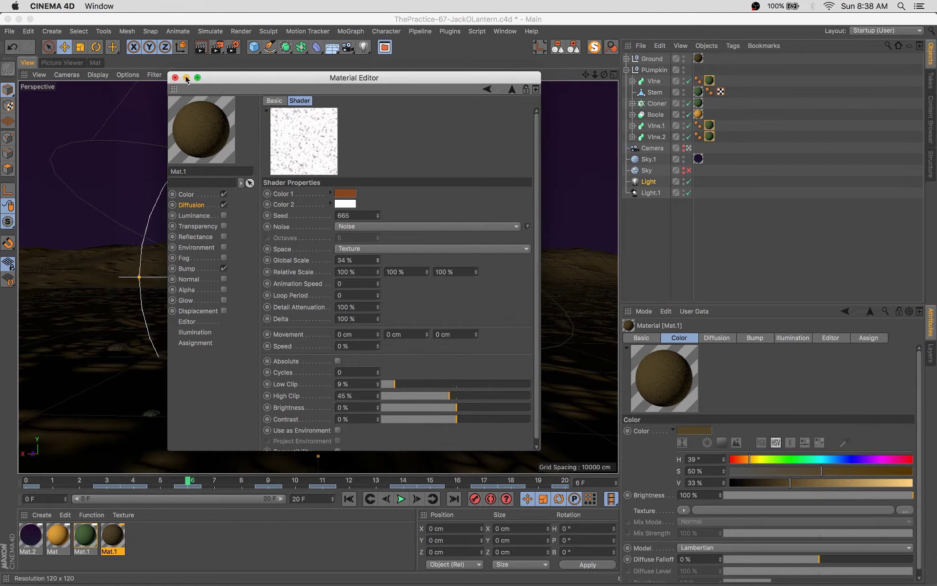
click(512, 88)
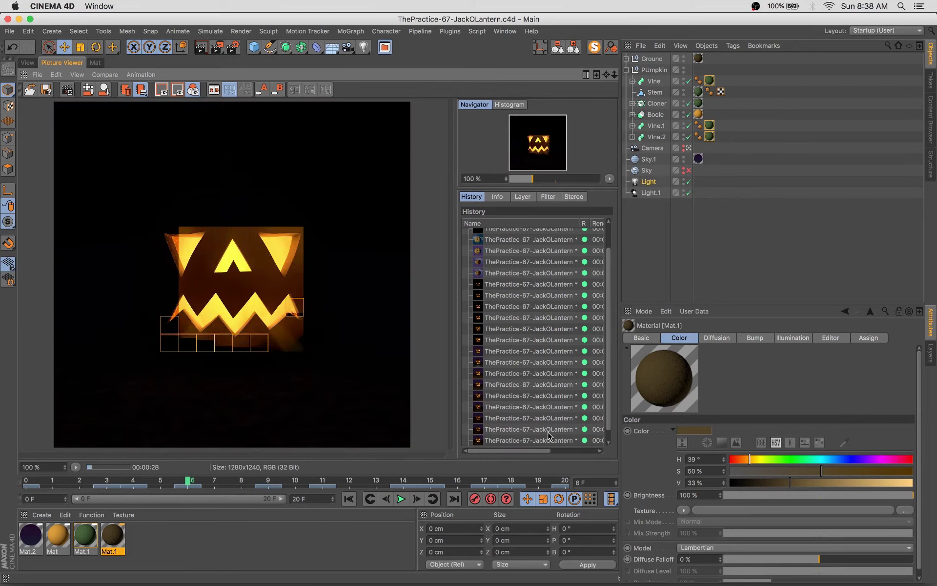
Compare an earlier render in the Picture Viewer history with the in-progress render
click(548, 432)
key(Down)
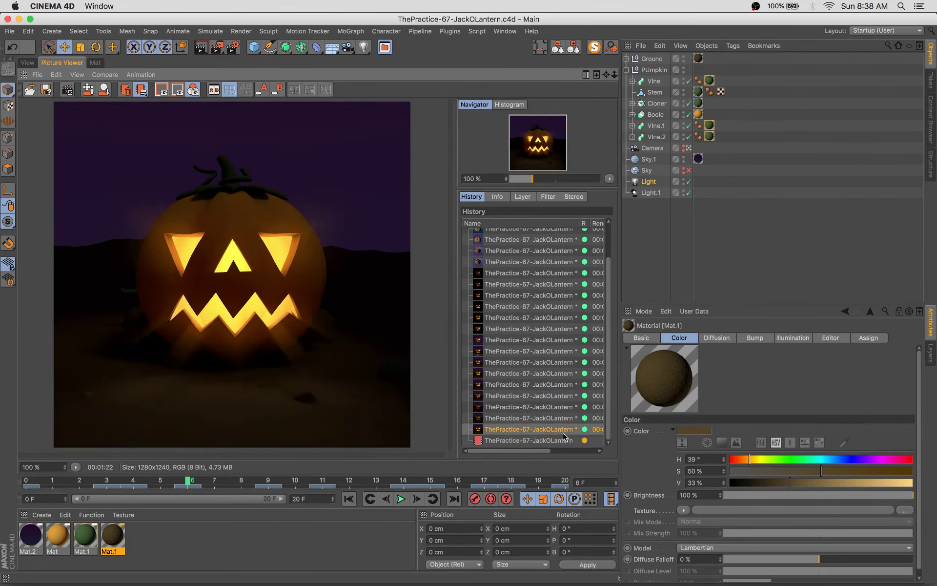
key(Down)
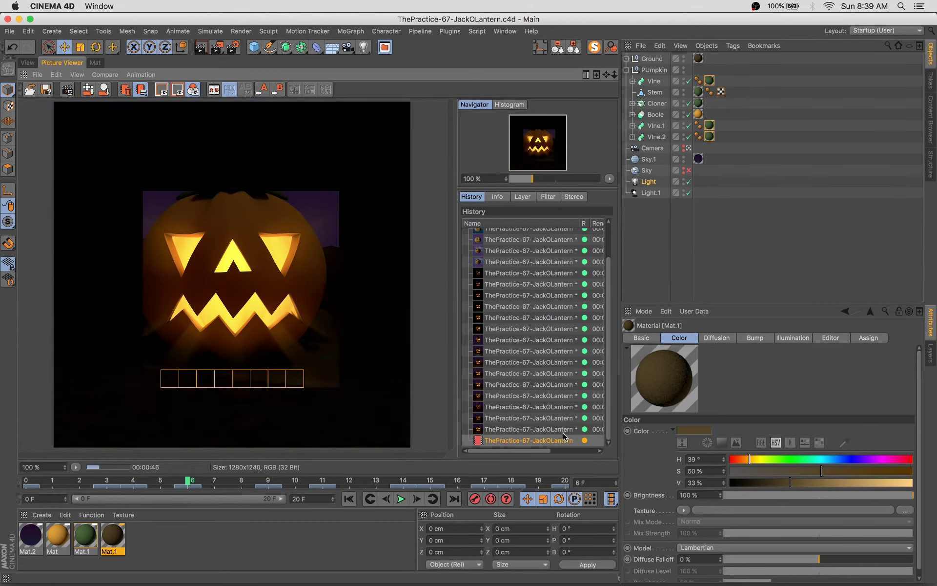
Inspect the pumpkin material Mat's diffusion noise, set at 14% Global Scale
double_click(57, 535)
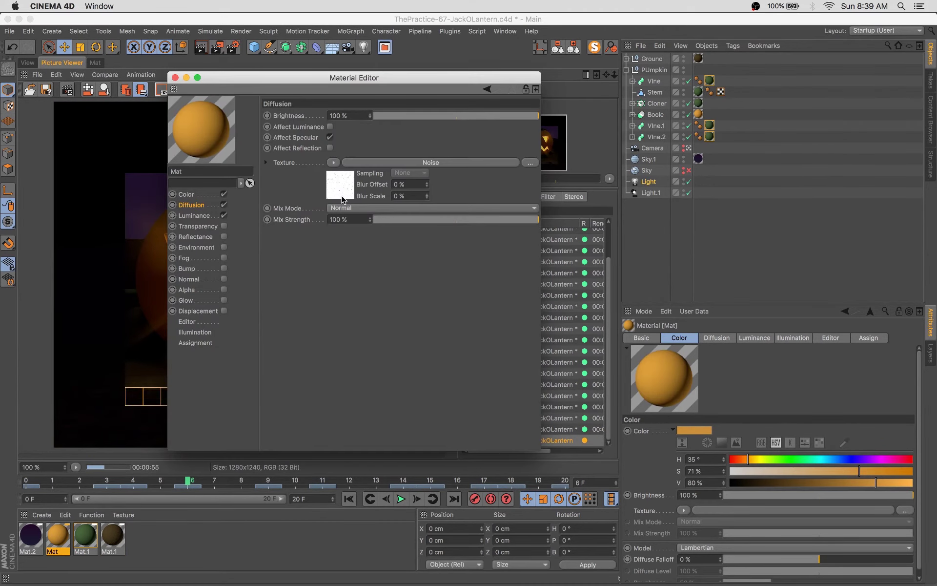
click(176, 78)
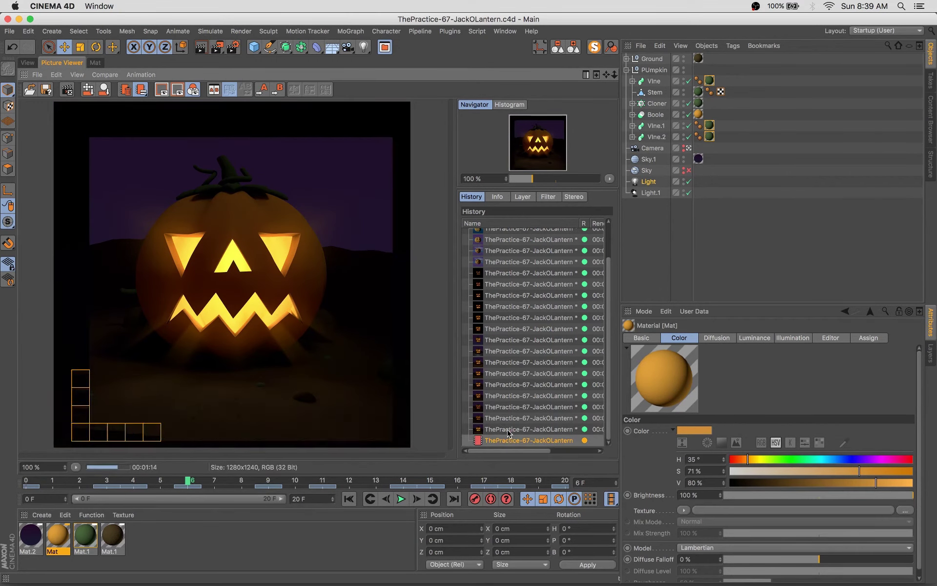
double_click(57, 536)
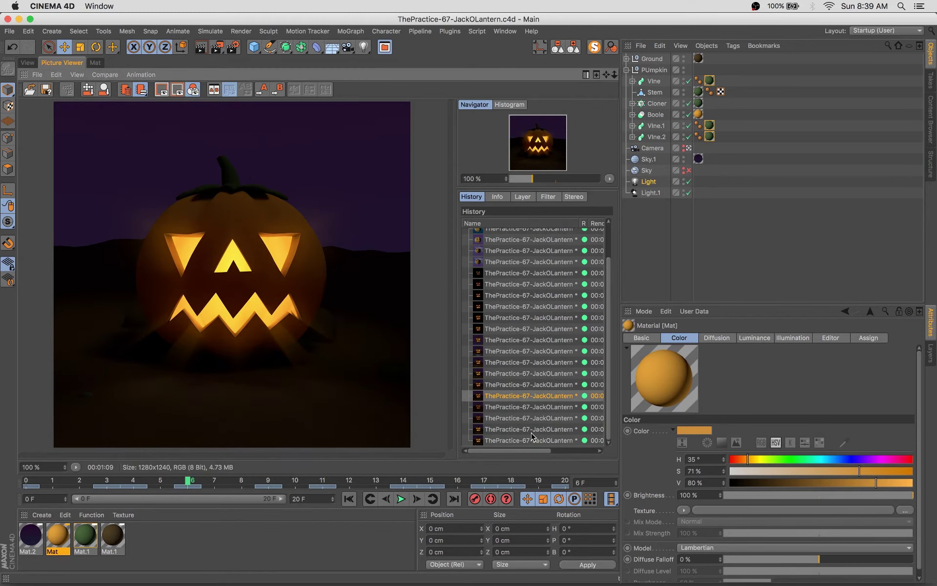
Turn on Mat.1's Luminance with a dark green (114°, 91%, 32%) Subsurface Scattering shader
double_click(84, 532)
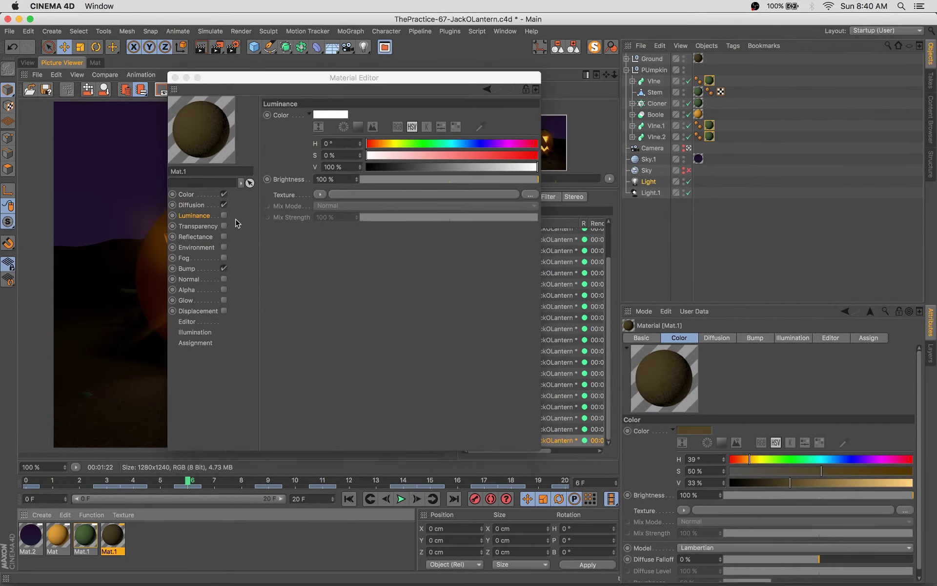
click(224, 215)
click(319, 195)
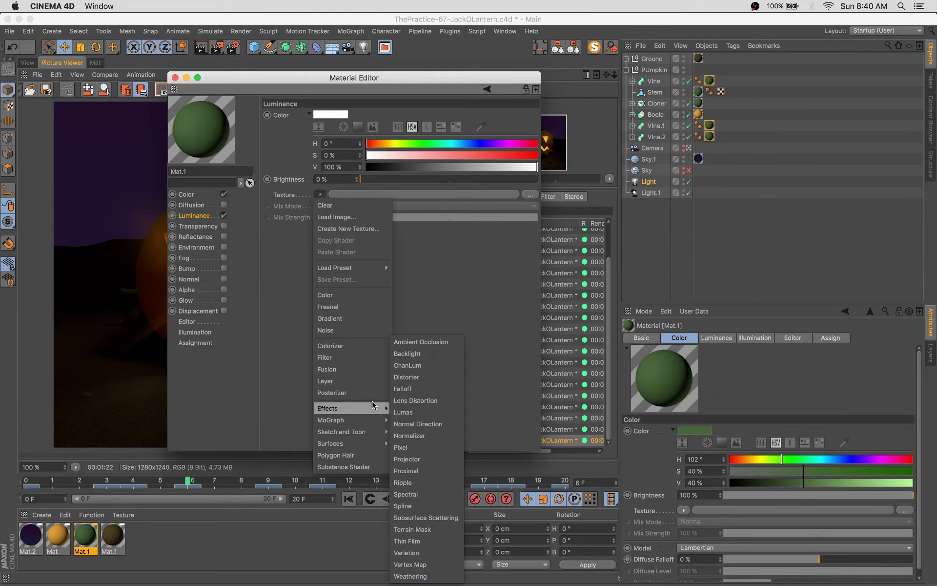
click(426, 518)
click(424, 194)
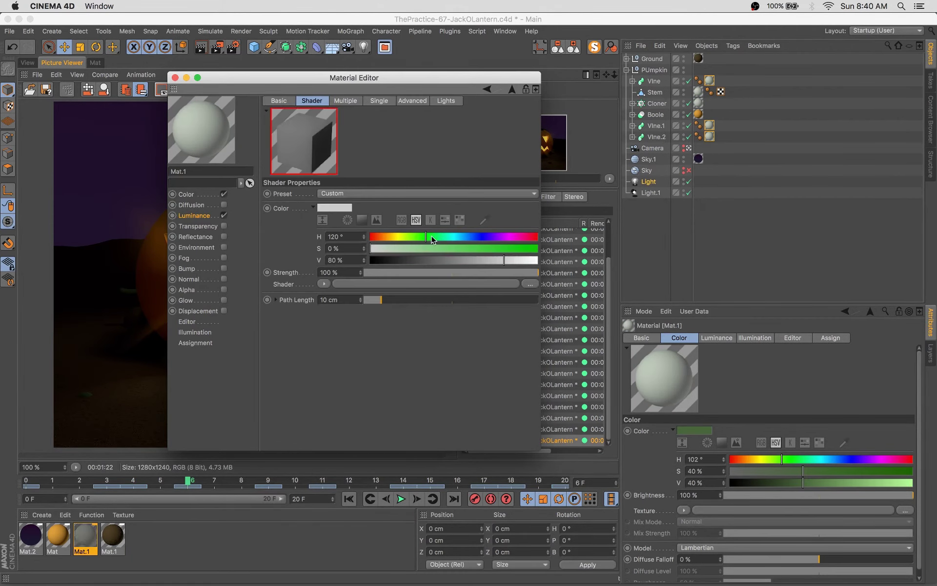
click(435, 260)
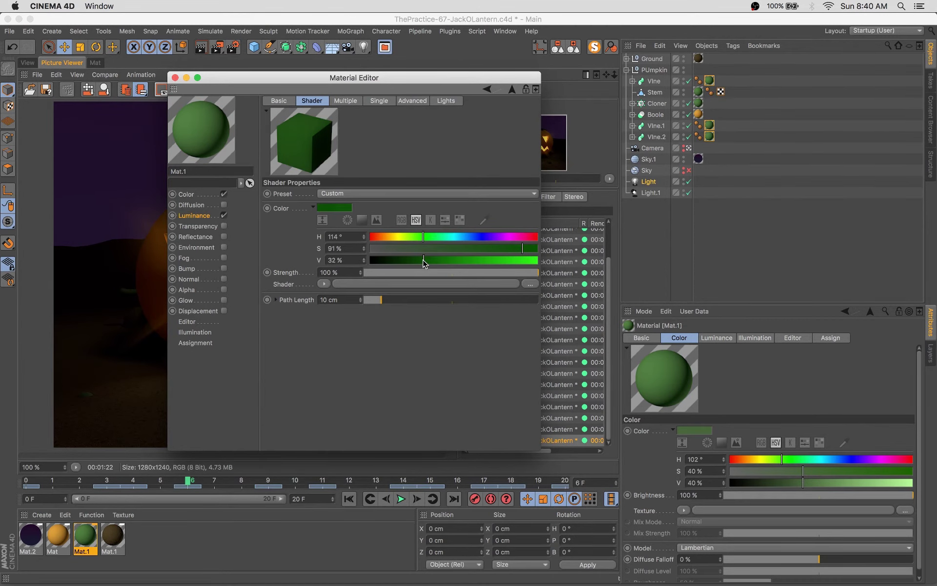
click(307, 268)
Re-render, compare against earlier renders, and return to the Perspective 3D view
key(shift+r)
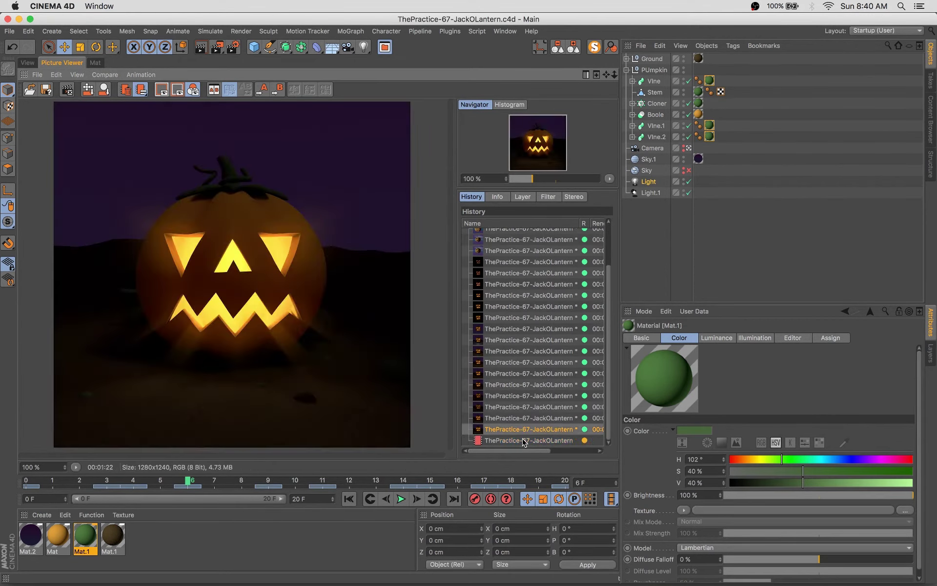
key(Up)
key(Up)
key(Down)
key(Up)
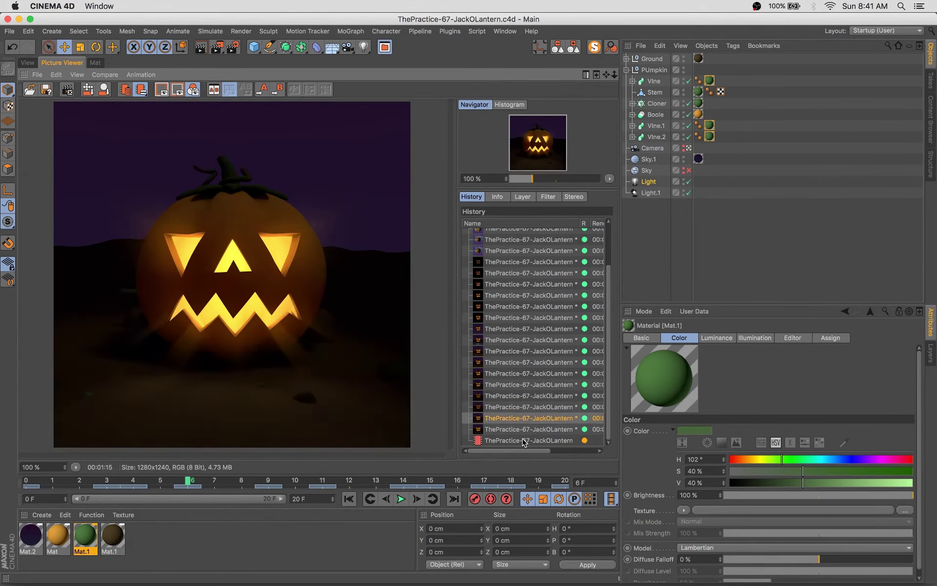
click(523, 440)
key(Up)
key(Down)
click(27, 62)
click(226, 348)
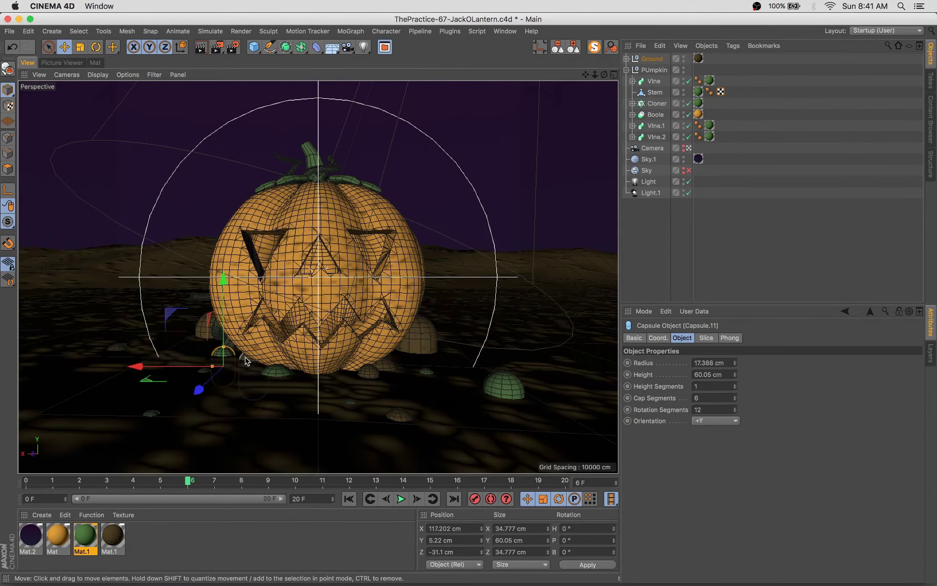
Move the small capsule toward the lower right and select Vine.2's circle profile
mouse_move(225, 355)
mouse_down()
mouse_move(387, 414)
mouse_move(454, 411)
mouse_up()
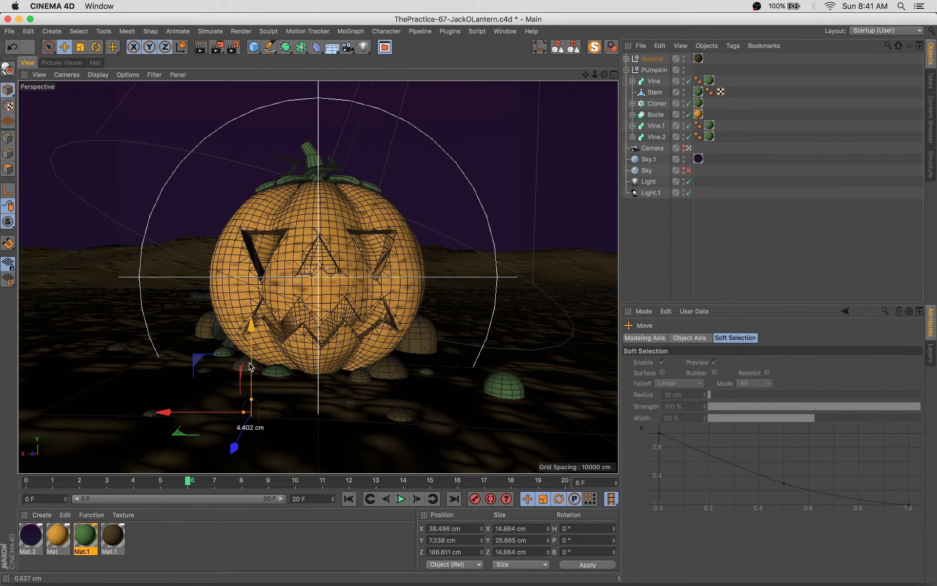
click(197, 296)
click(633, 125)
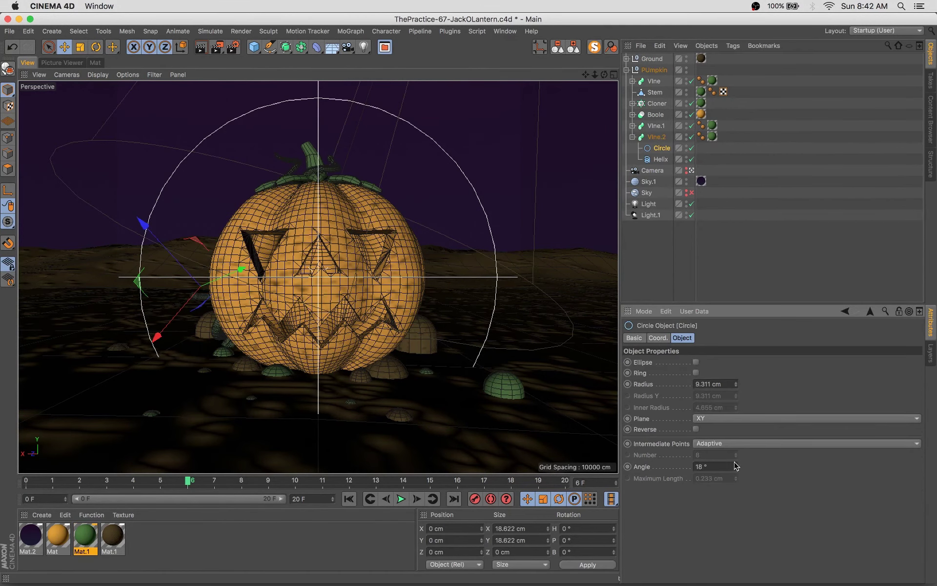
click(662, 137)
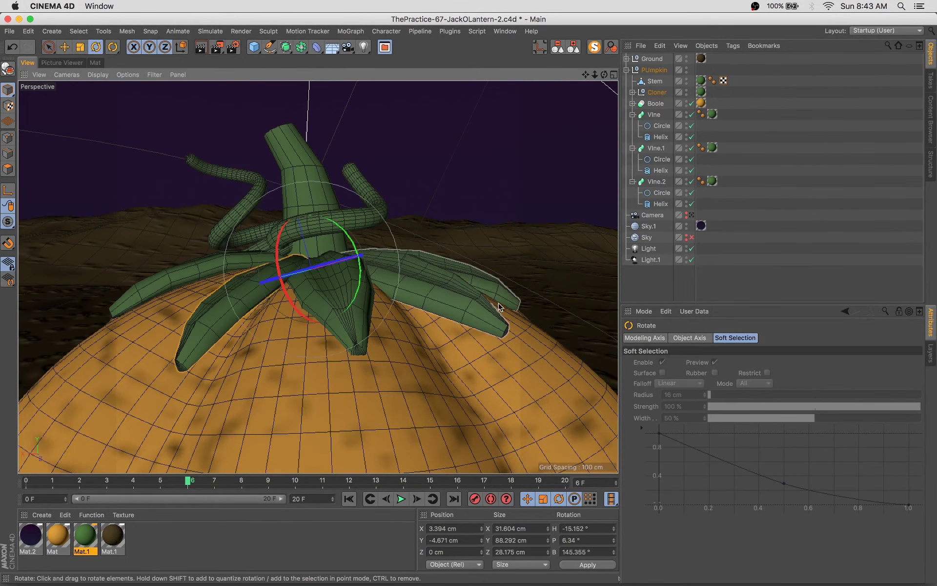
Rotate a leaf around the stem, then select another leaf beside it
drag(346, 230, 349, 241)
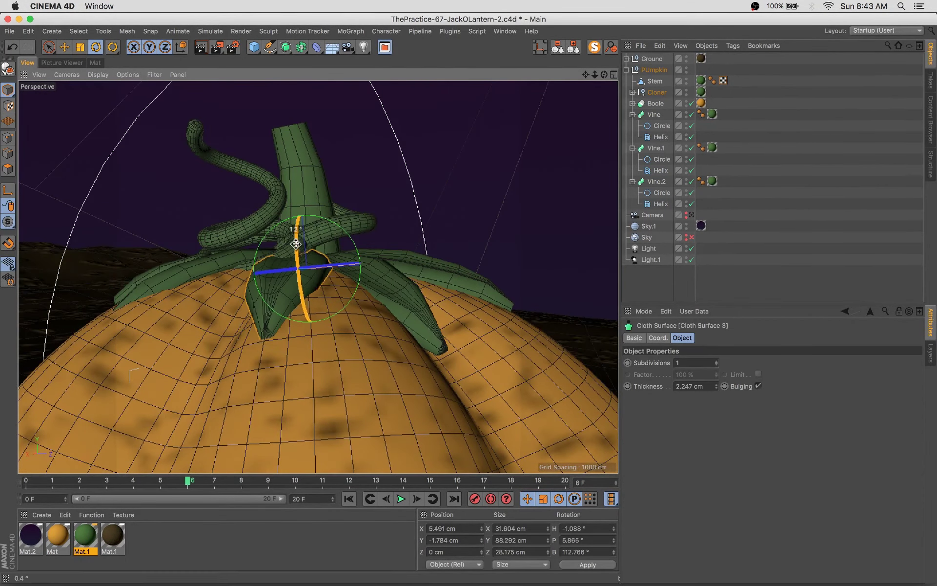
drag(296, 244, 308, 264)
key(e)
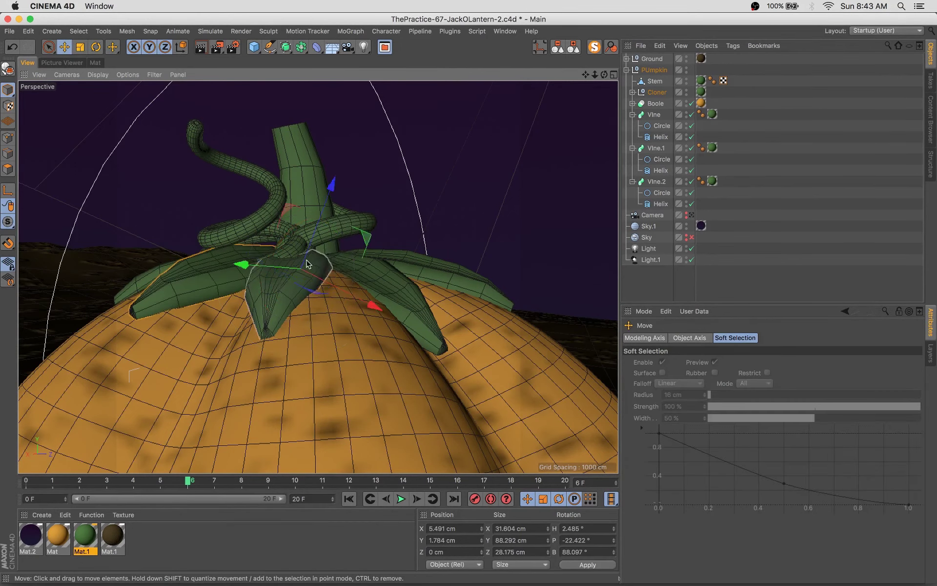
key(r)
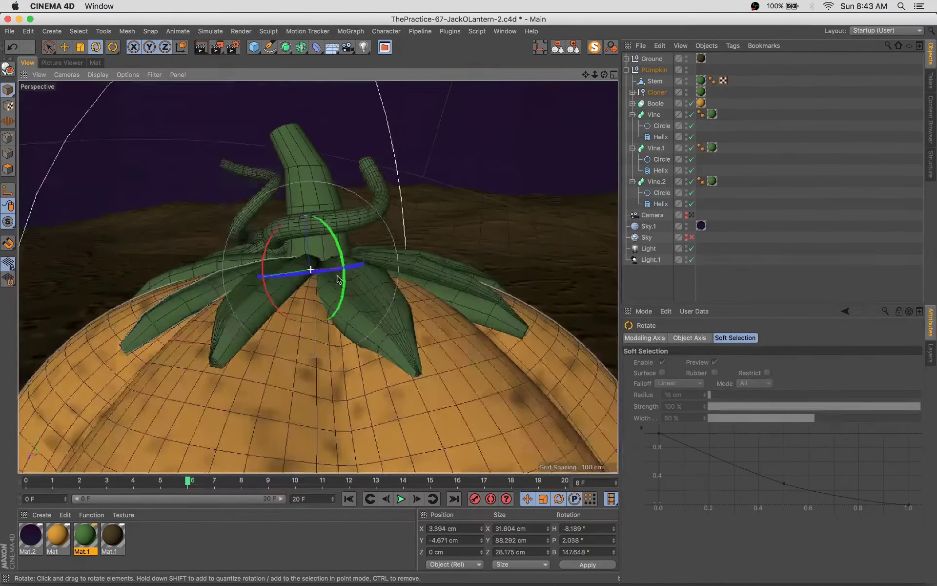
click(338, 279)
Tilt the stem leaves to new angles in the Camera view, save, and render a preview
mouse_move(310, 228)
mouse_down()
mouse_move(304, 232)
mouse_move(342, 274)
mouse_up()
click(692, 216)
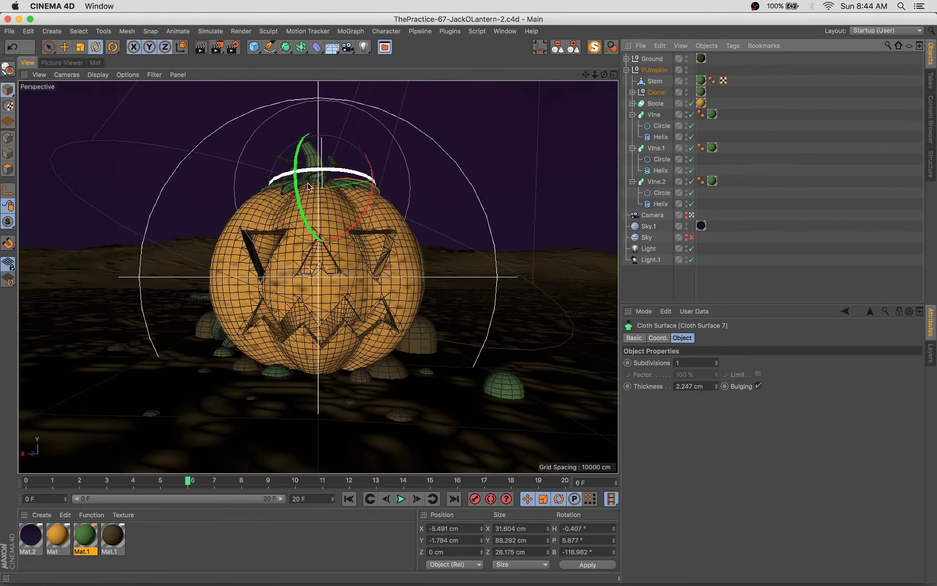
click(334, 145)
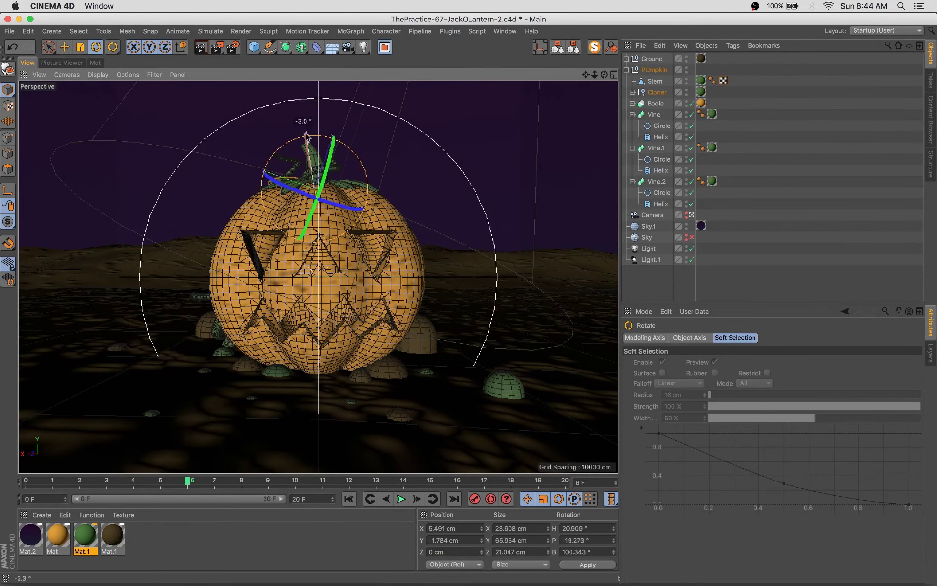
click(295, 161)
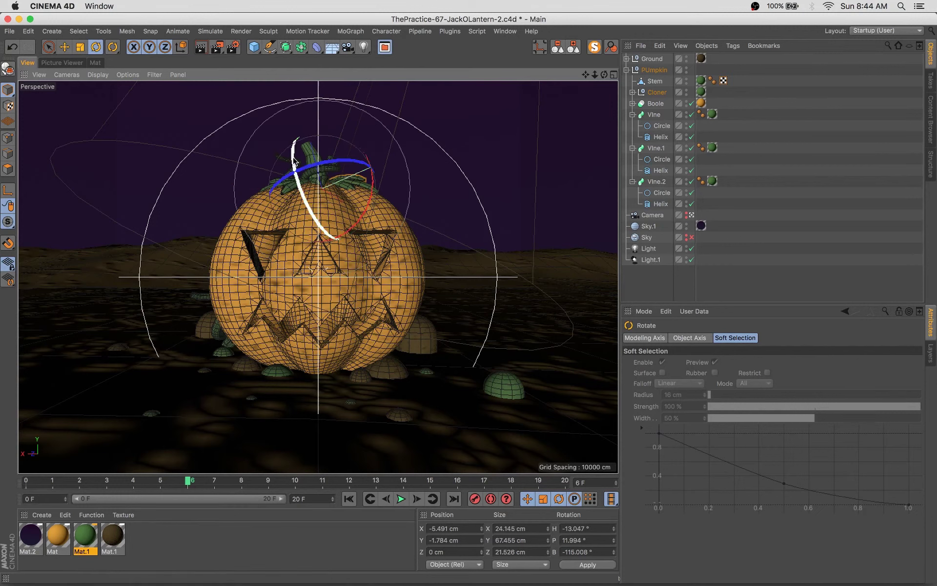
drag(394, 158, 415, 161)
key(t)
key(super+s)
key(shift+r)
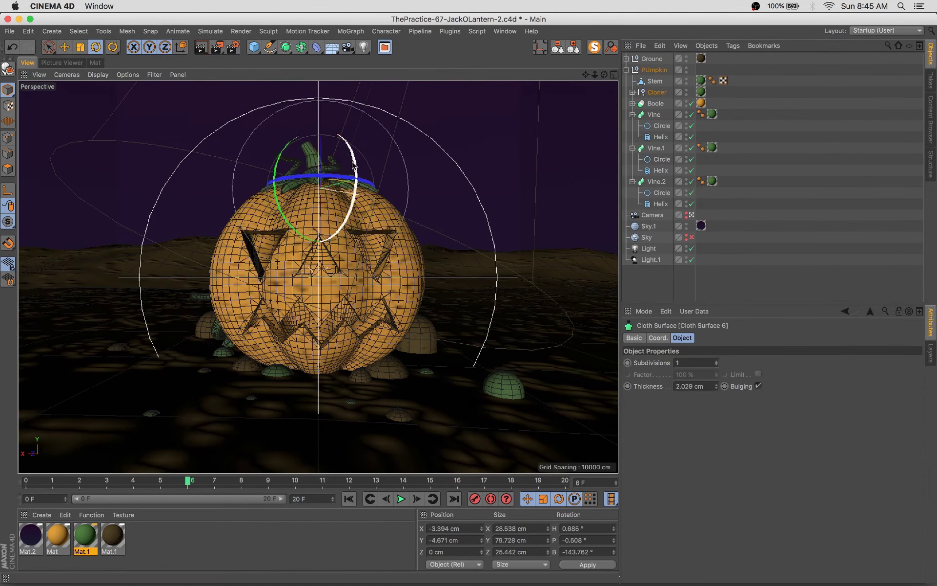
Rotate more stem leaves to varied angles and bring up the rendered preview
key(t)
mouse_move(353, 166)
mouse_down()
mouse_move(341, 141)
mouse_move(344, 175)
mouse_up()
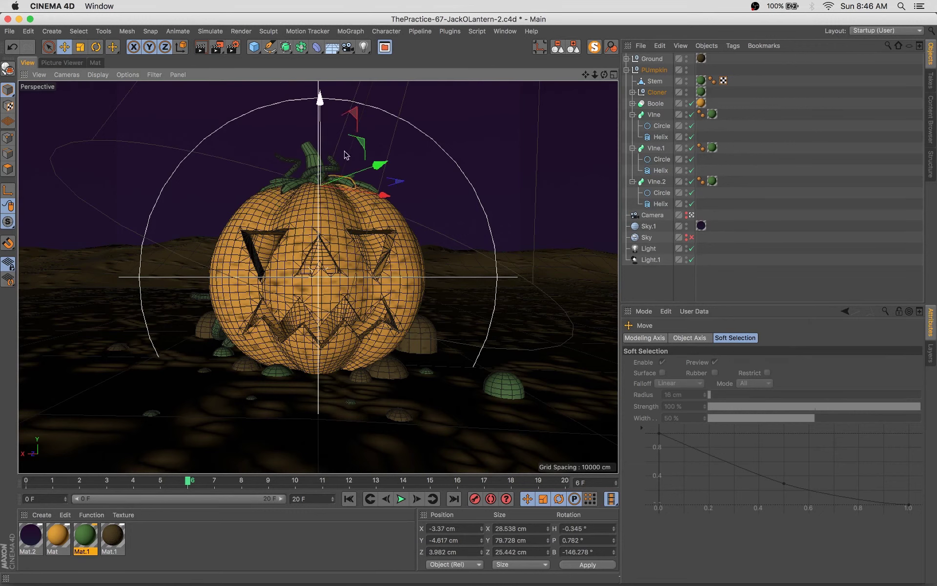
click(324, 164)
key(r)
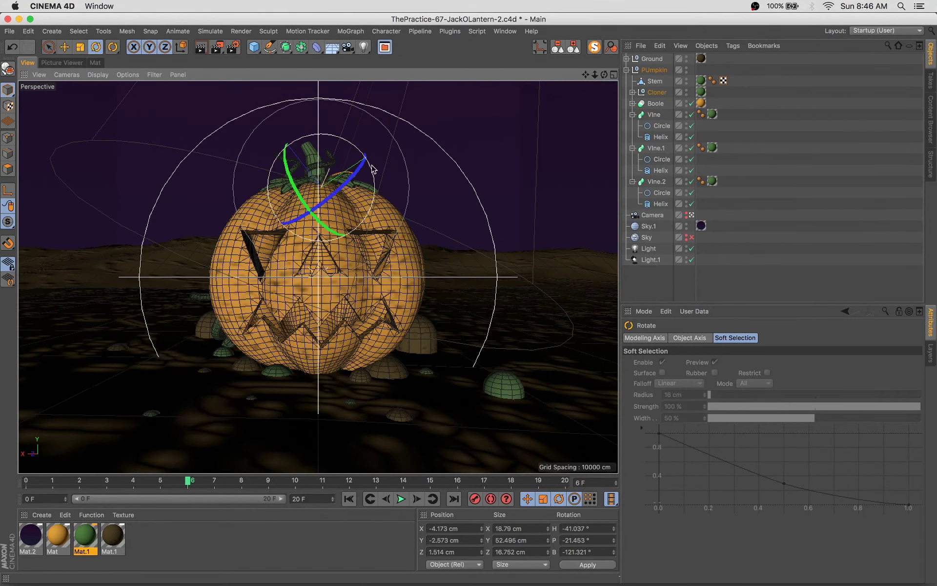
click(331, 153)
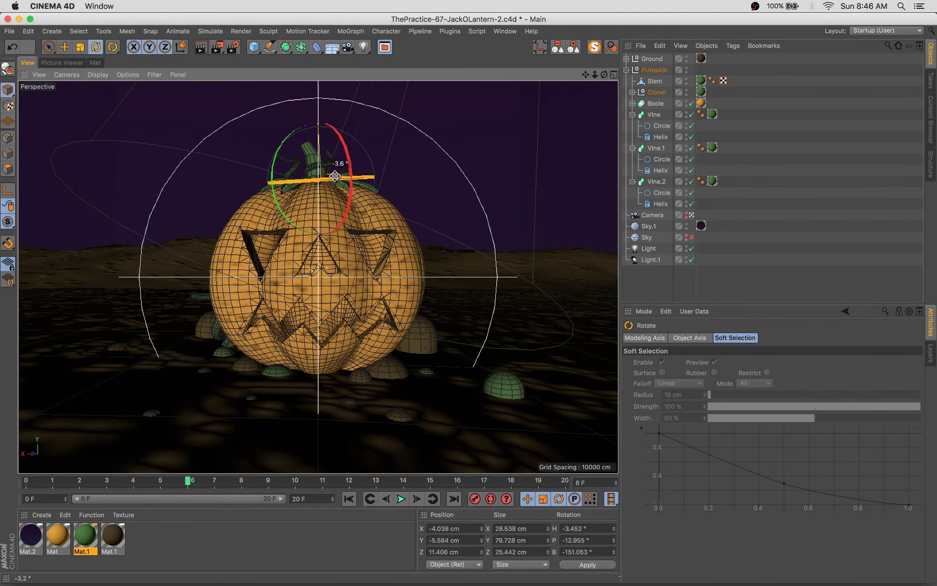
drag(263, 191, 297, 150)
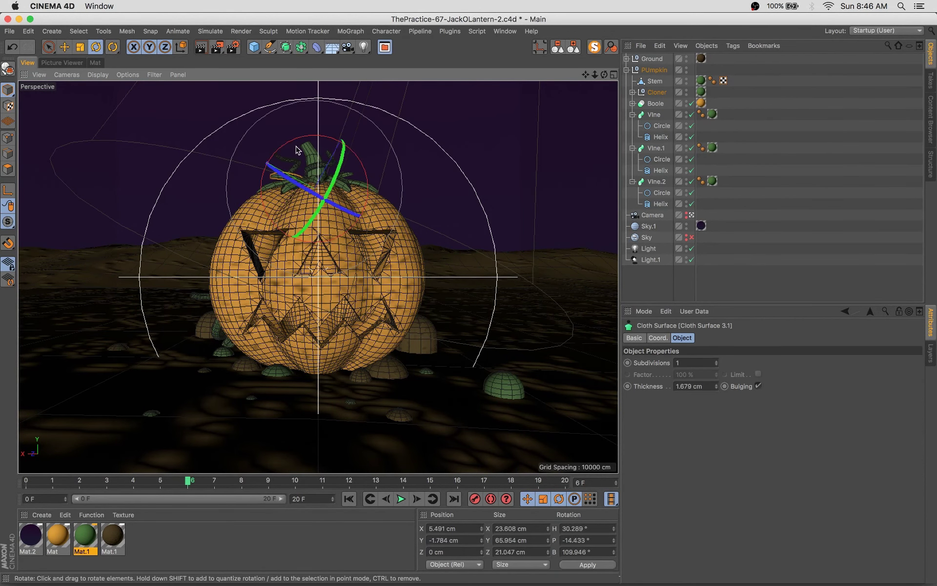
click(81, 63)
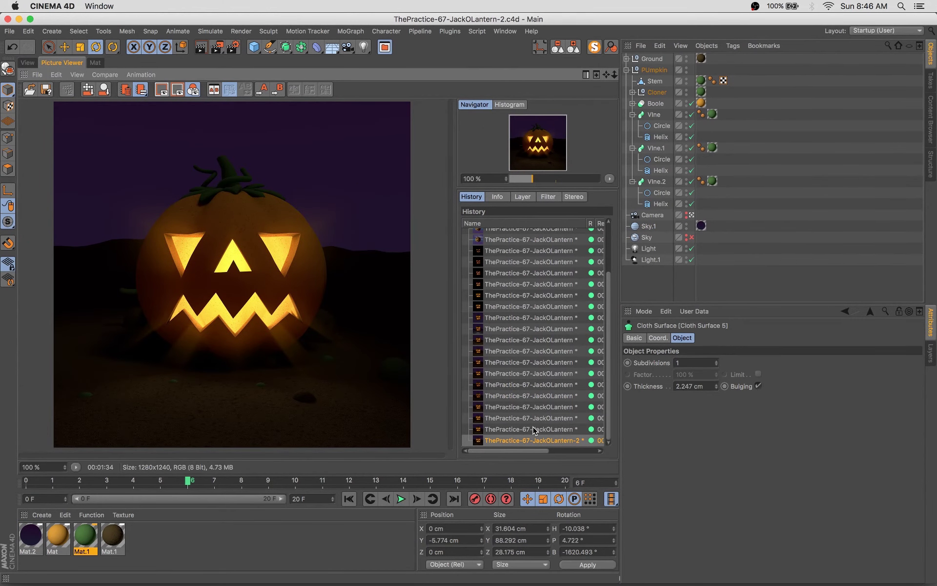
Raise Light.1's intensity to 40%
click(575, 49)
click(649, 127)
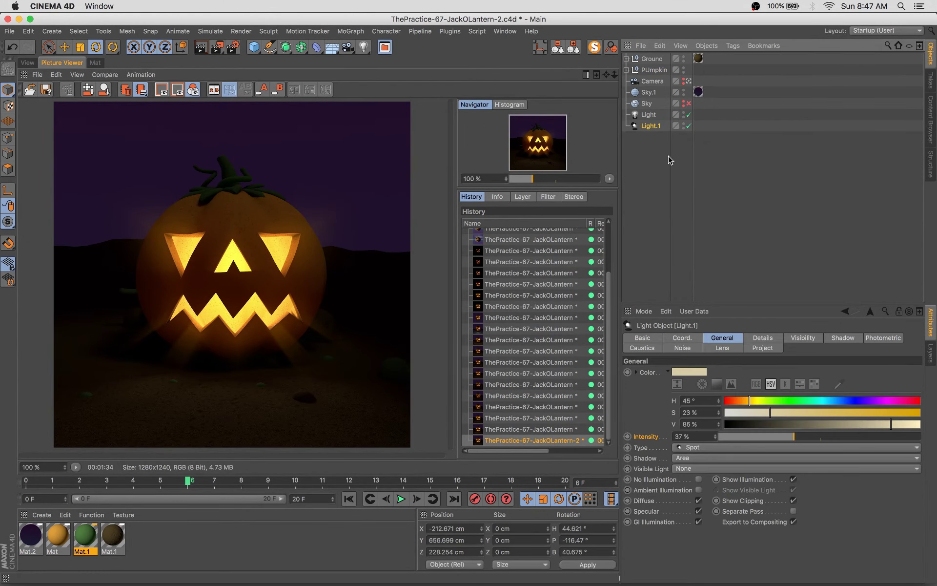
click(799, 438)
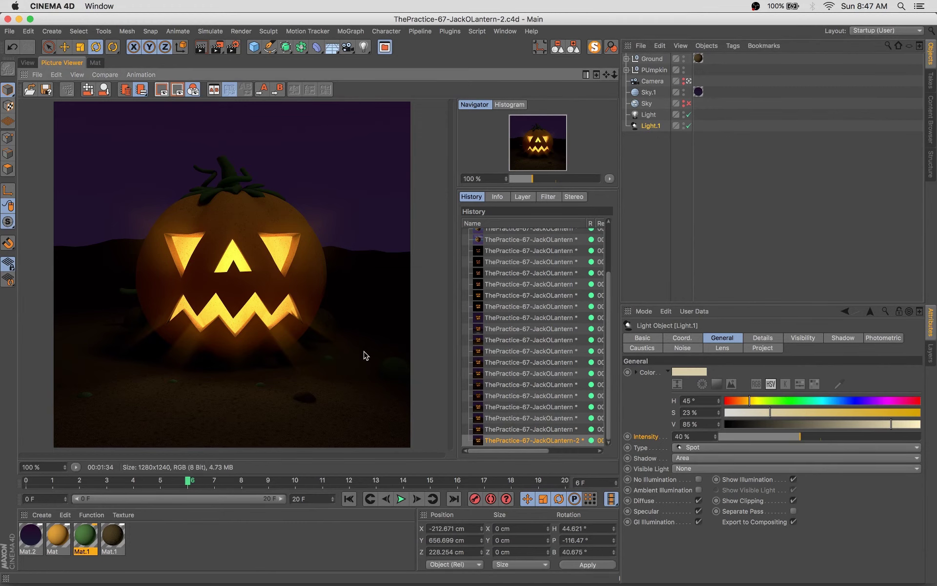
Re-render the preview and open Mat and Mat.1 in the Material Editor
key(shift+r)
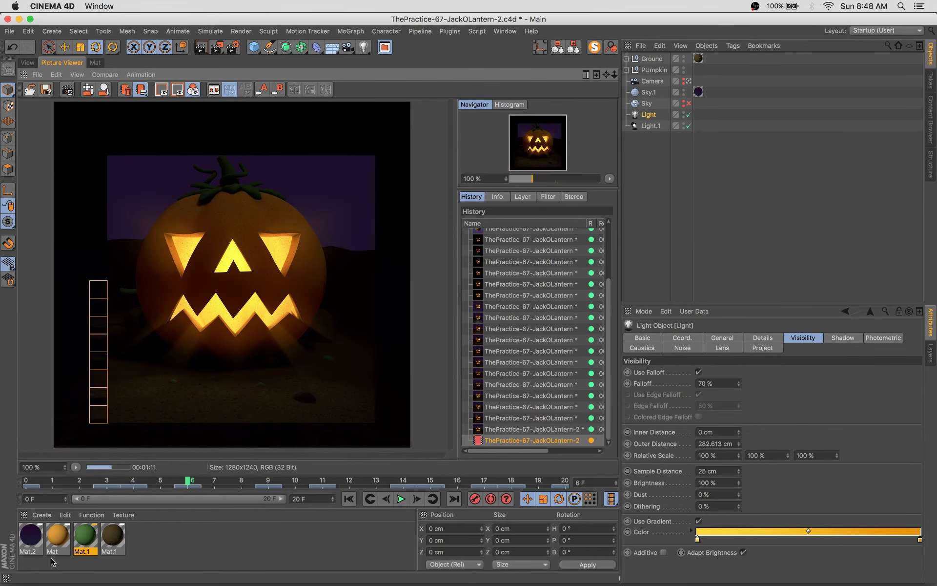
double_click(86, 536)
shift+click(57, 536)
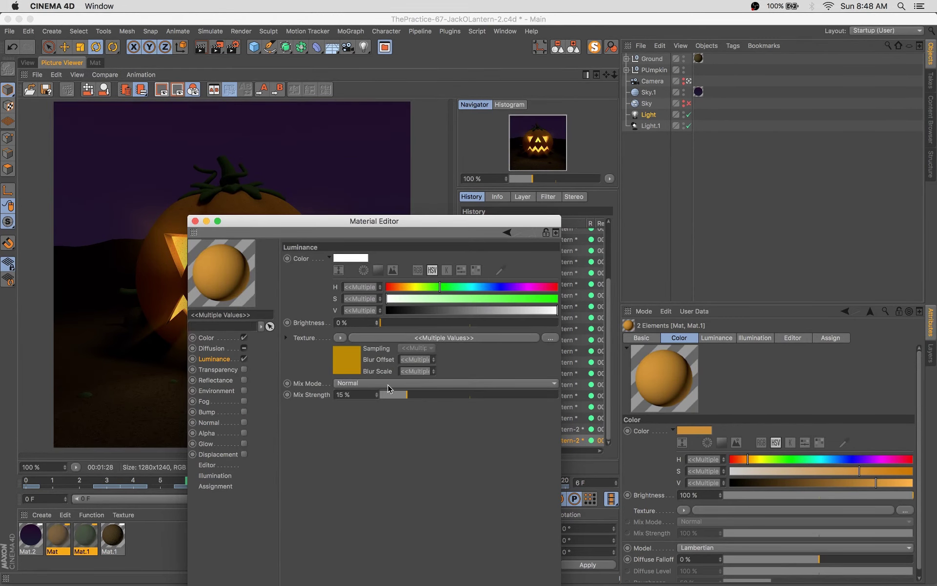
Start rendering all frames, cancelling when warned that no save file name is set
click(195, 220)
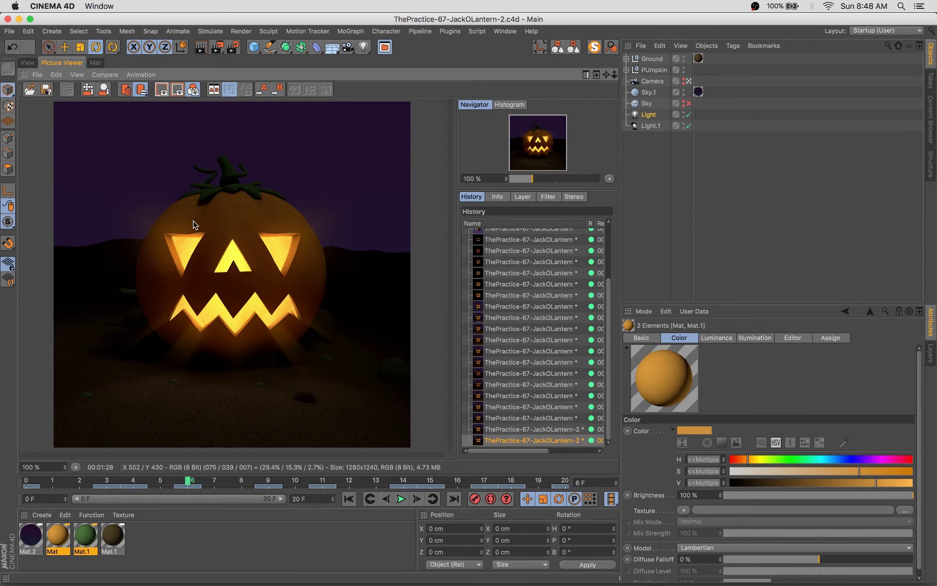
click(233, 47)
click(377, 184)
click(596, 301)
click(566, 331)
click(353, 147)
key(shift+r)
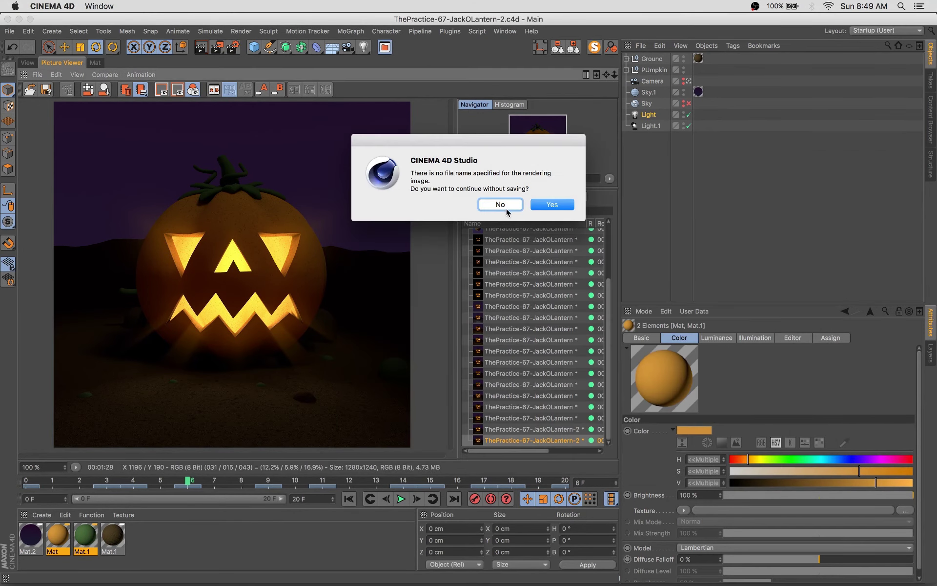
click(500, 204)
Set the output image format in Render Settings and render the full animation to disk
click(233, 47)
click(375, 195)
click(596, 301)
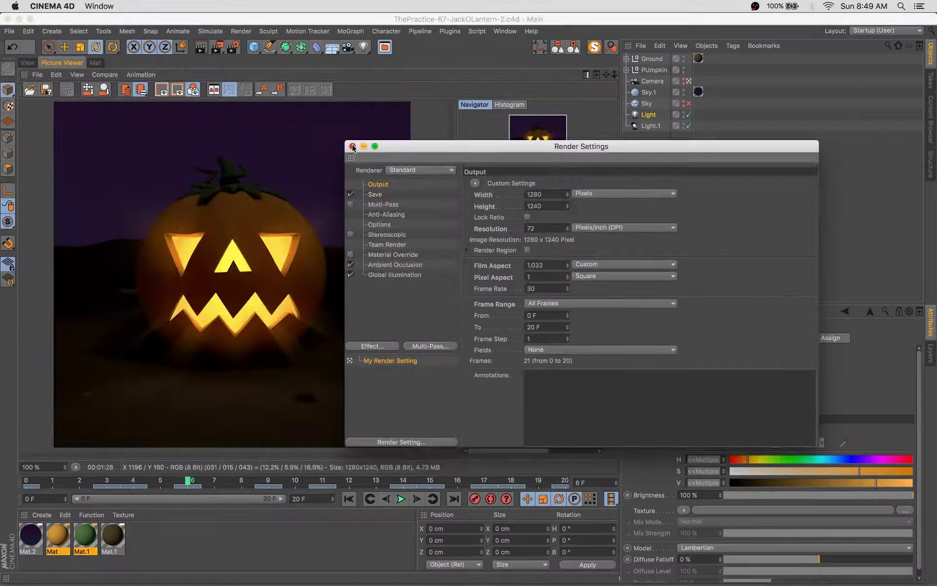
click(353, 148)
key(shift+r)
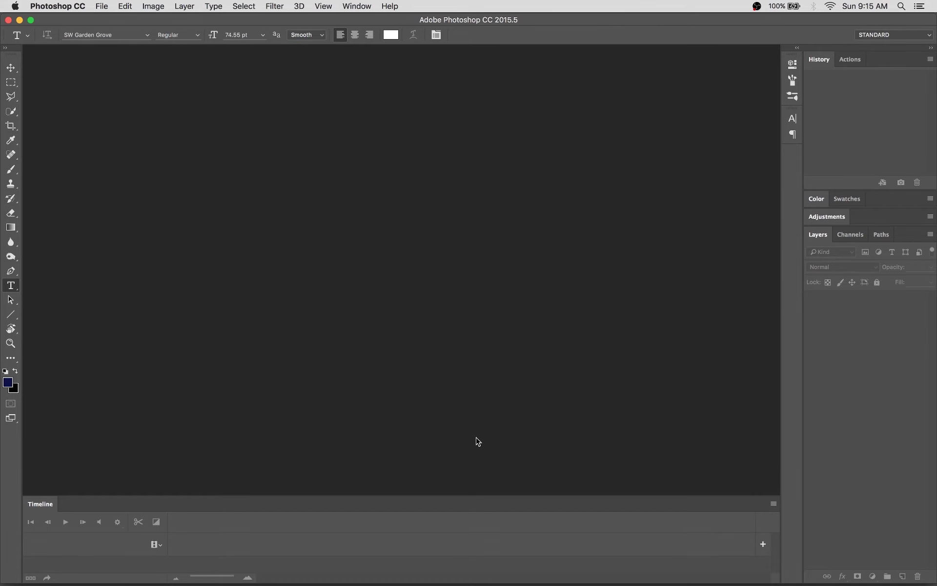
Load the 21 rendered PNG frames into one Photoshop document as layers
key(ctrl+Up)
click(176, 454)
key(super+a)
drag(439, 143, 74, 256)
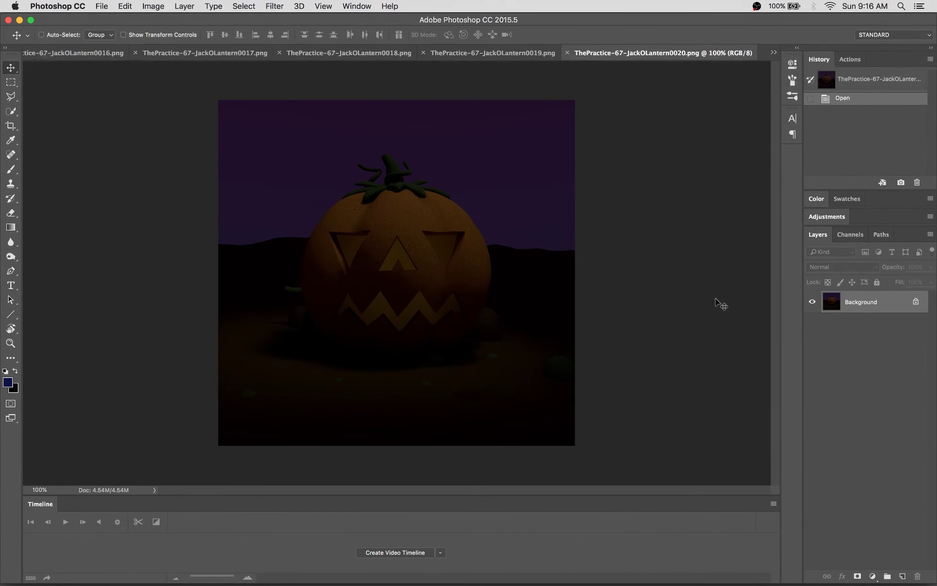
key(super+w)
click(495, 129)
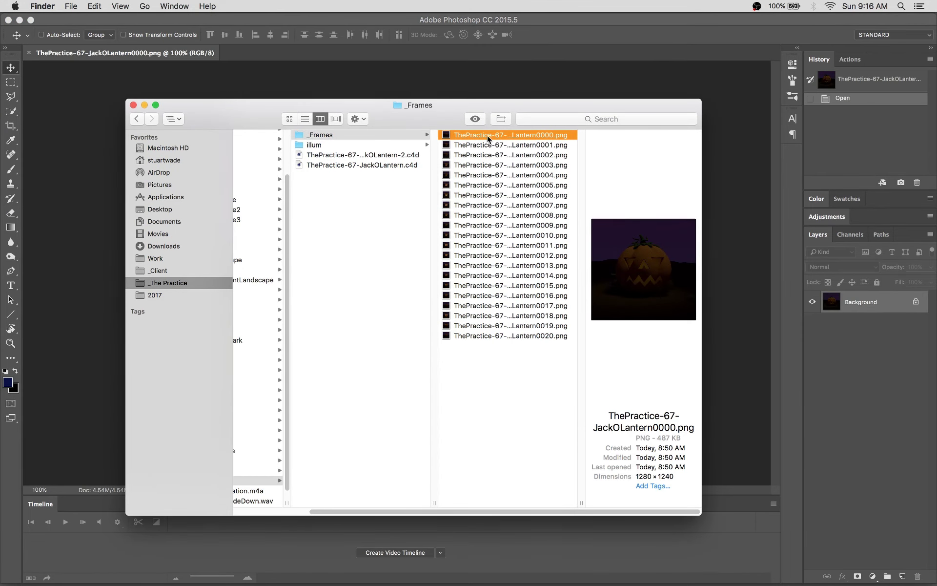
key(super+a)
key(ctrl+Up)
mouse_move(506, 167)
mouse_down()
mouse_move(736, 371)
mouse_move(443, 252)
mouse_up()
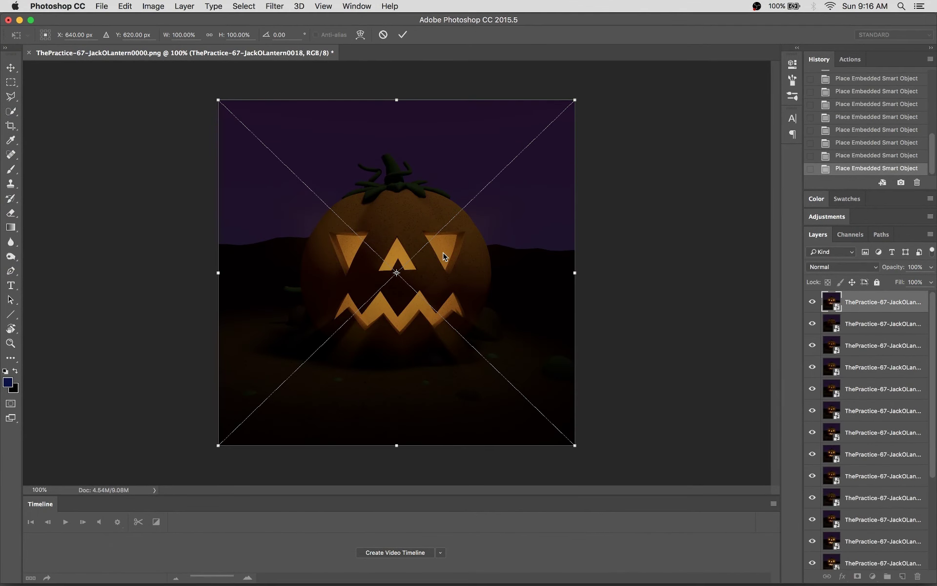
key(Return)
Create a frame animation with one frame per layer, looping Forever
click(434, 572)
click(773, 521)
click(654, 462)
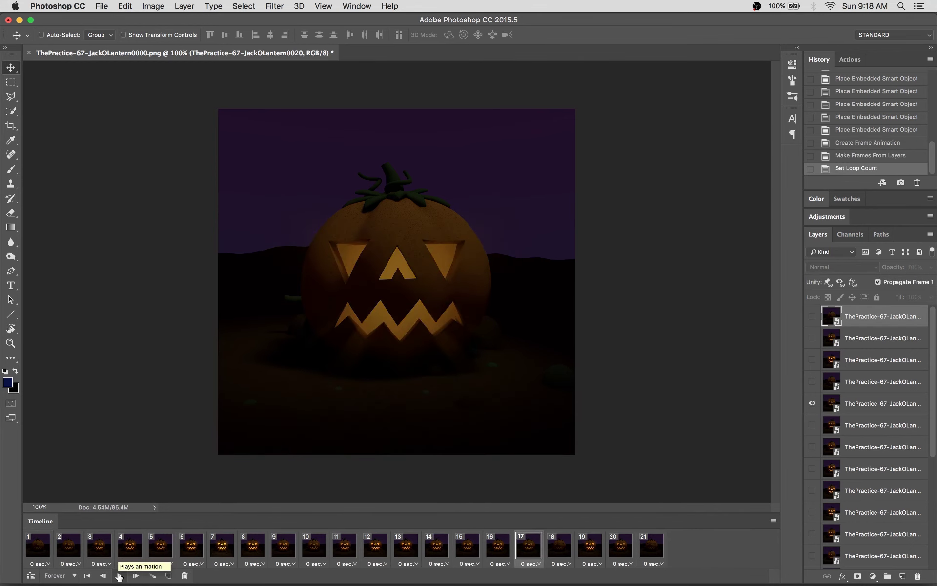
key(ctrl+alt+shift+n)
Group all frame layers and add a Brightness/Contrast adjustment of 22/24
key(ctrl+alt+a)
key(ctrl+g)
key(g)
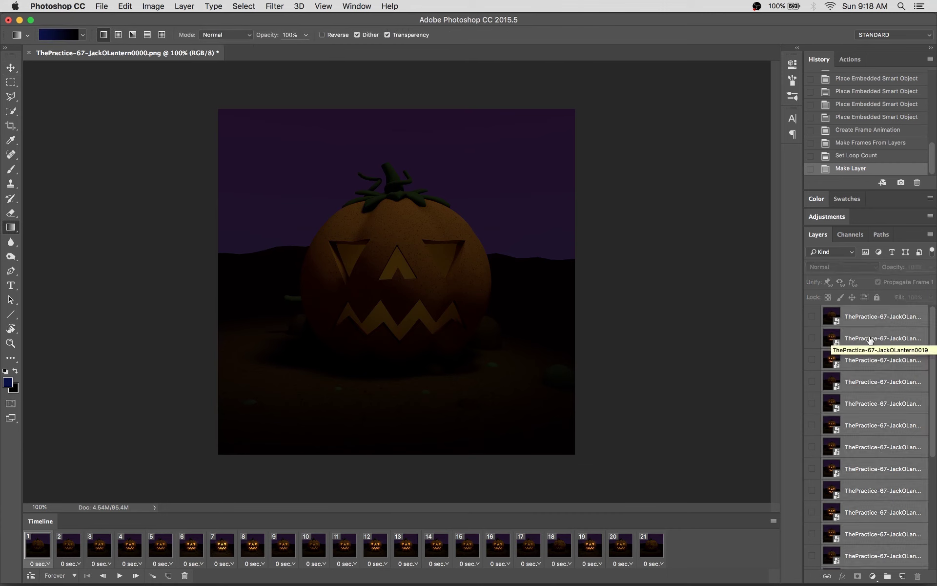
click(872, 576)
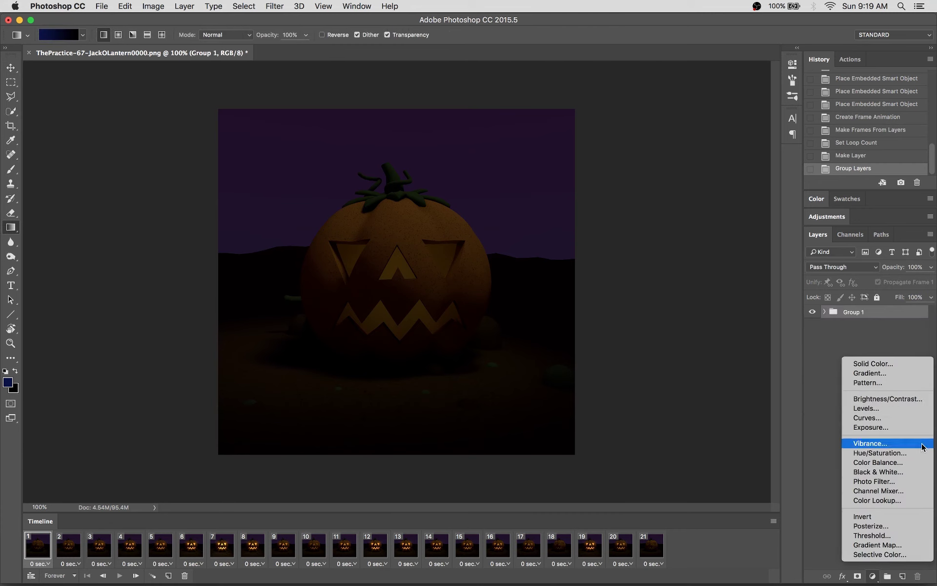
click(874, 402)
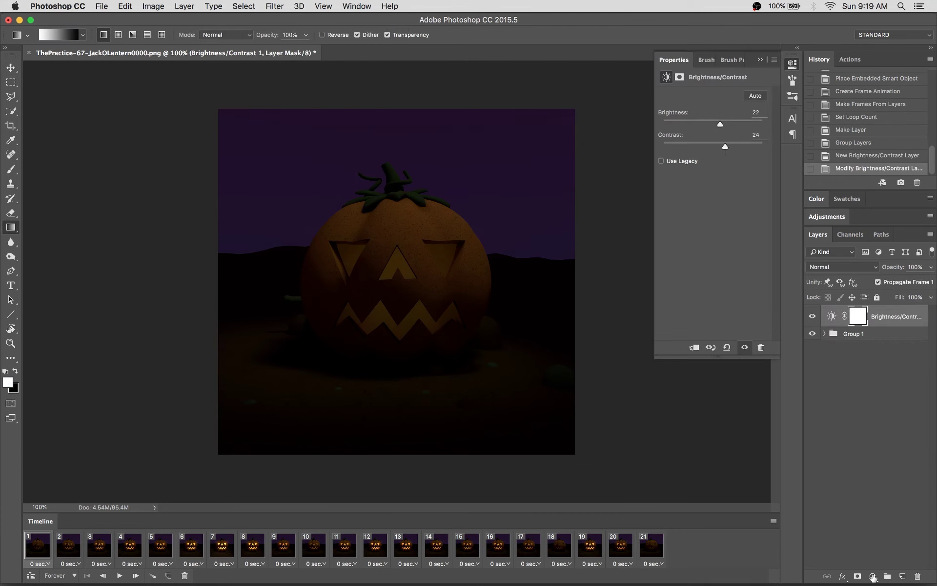
Add a bluer Curves adjustment layer and save the document
click(872, 576)
click(874, 419)
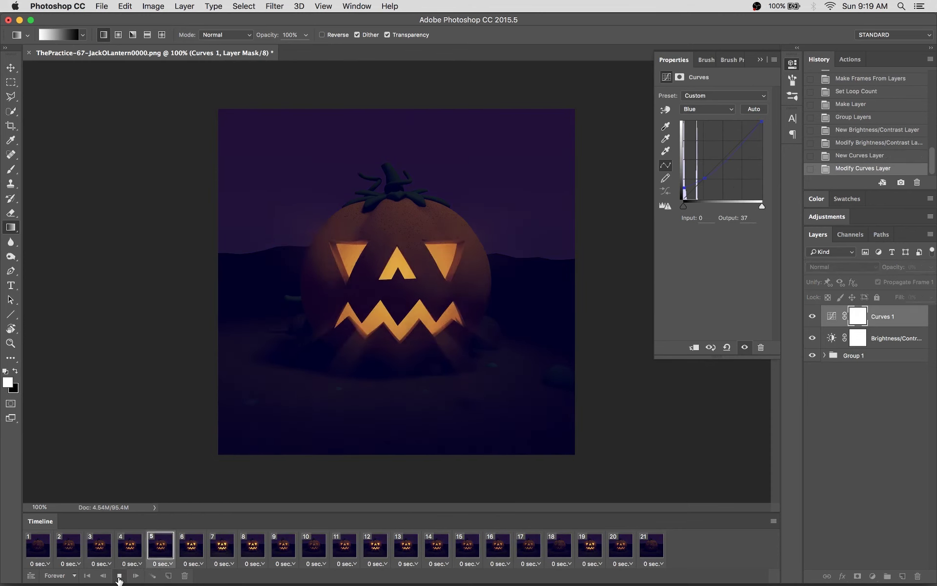
click(736, 73)
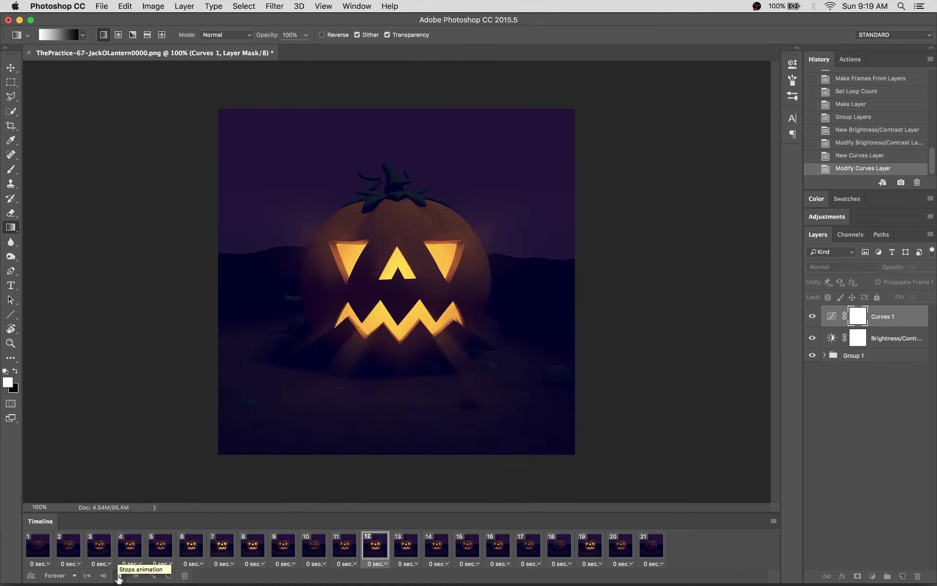
key(super+s)
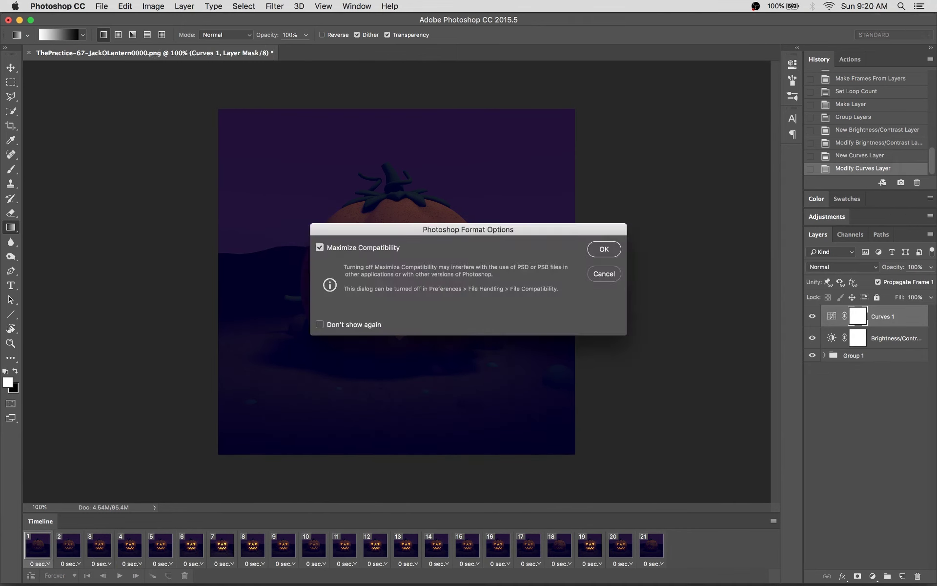
Confirm Maximize Compatibility, then preview the animation in Save for Web as a 128-colour GIF
key(Return)
key(super+alt+shift+s)
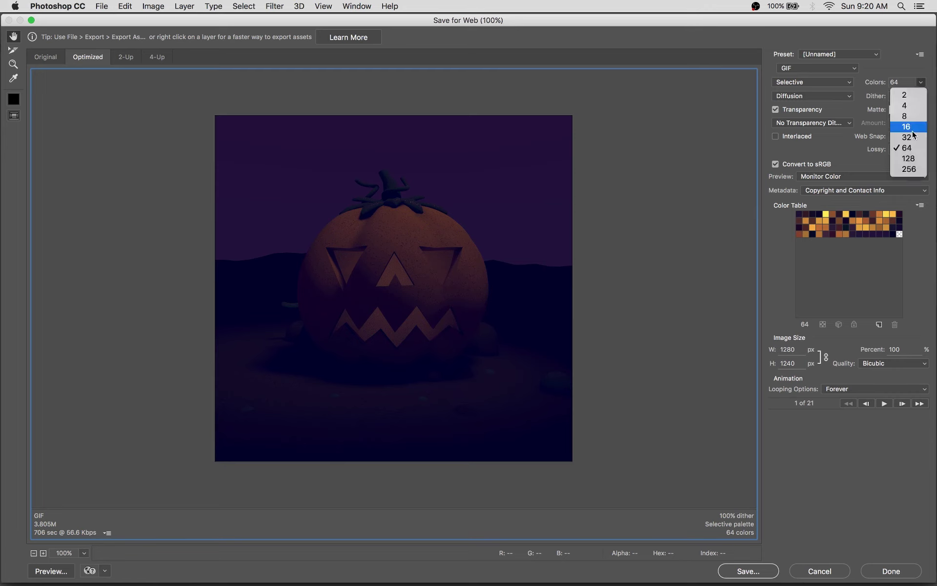
click(884, 403)
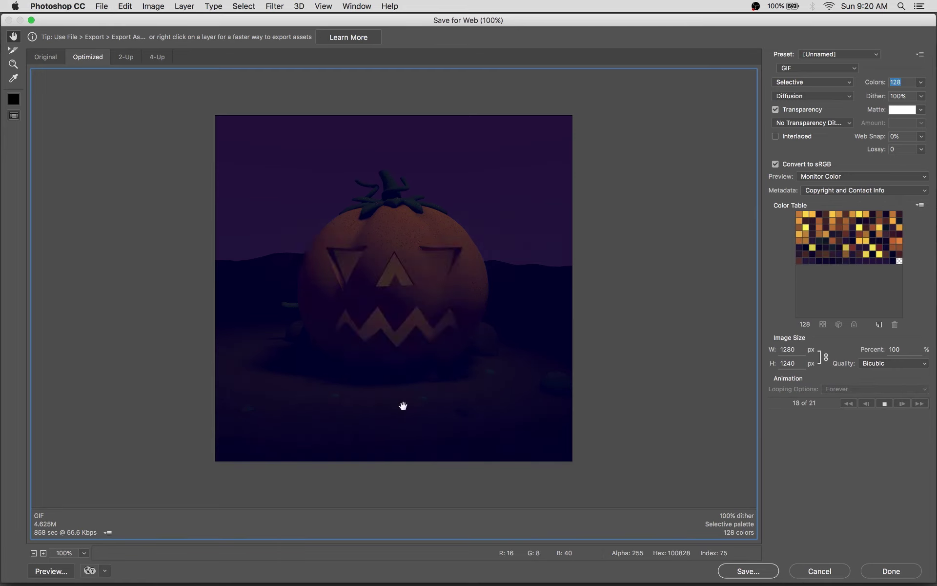
key(Escape)
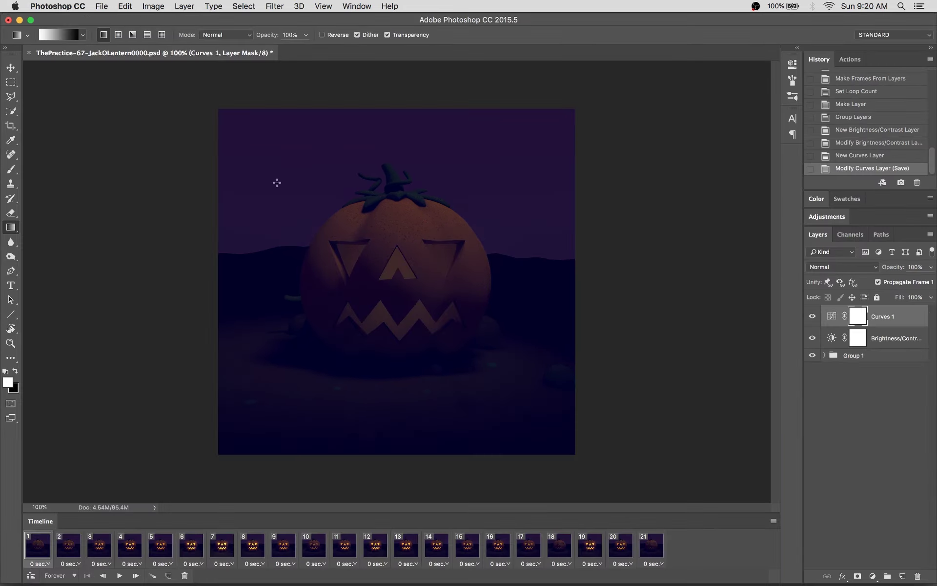